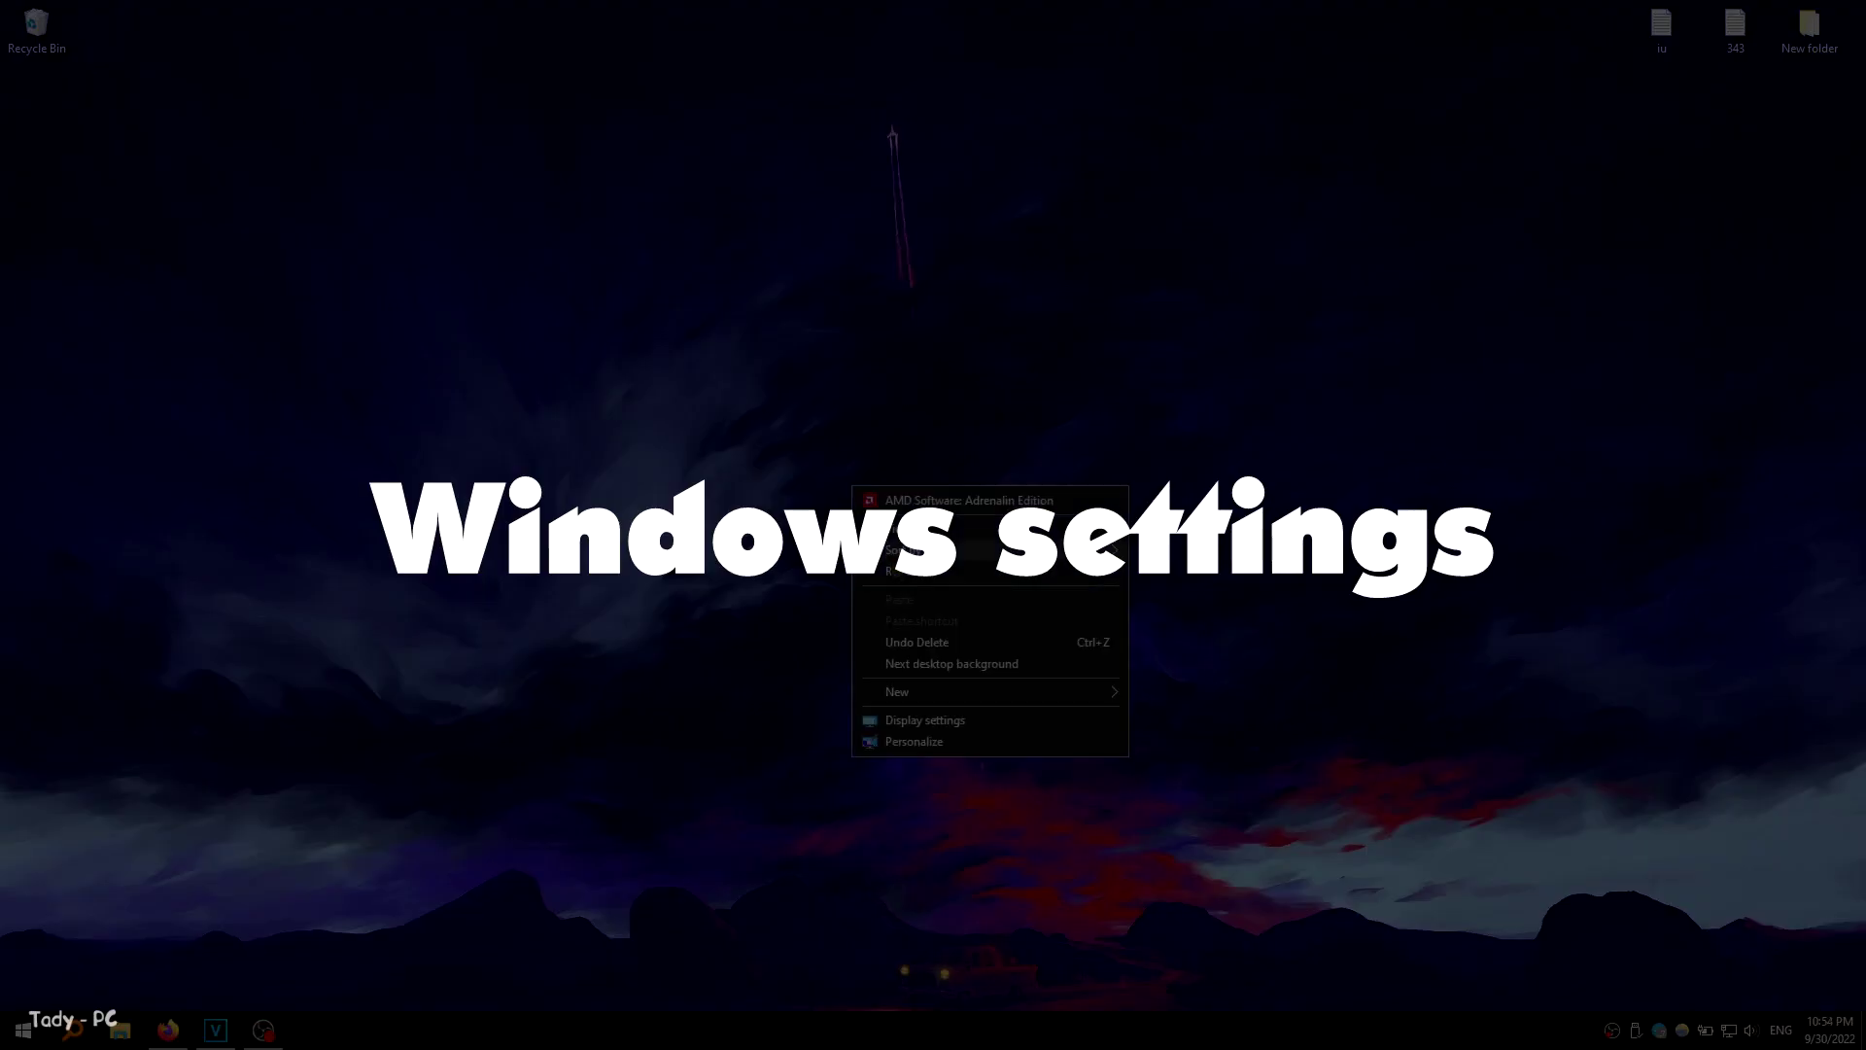
- Open the System display settings in Windows Settings and check the advanced scaling option for fixing blurry apps
key("super+x")
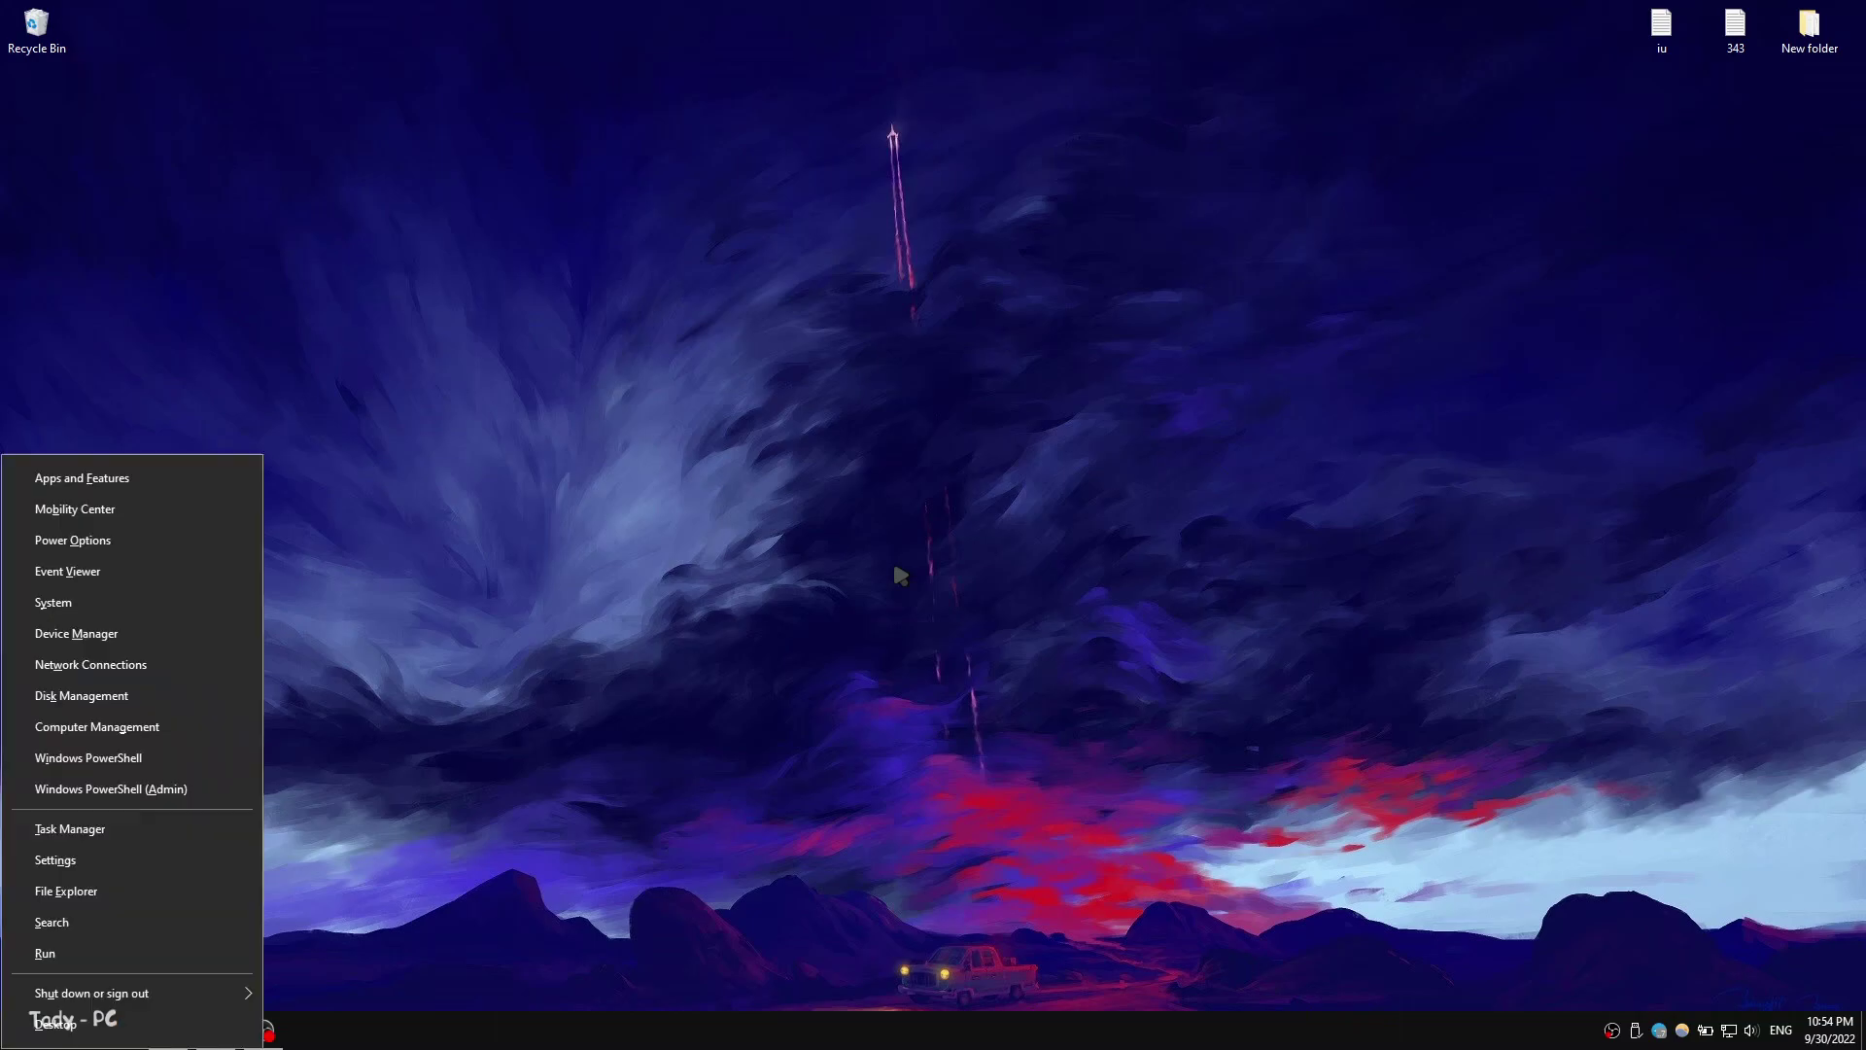
left_click(87, 860)
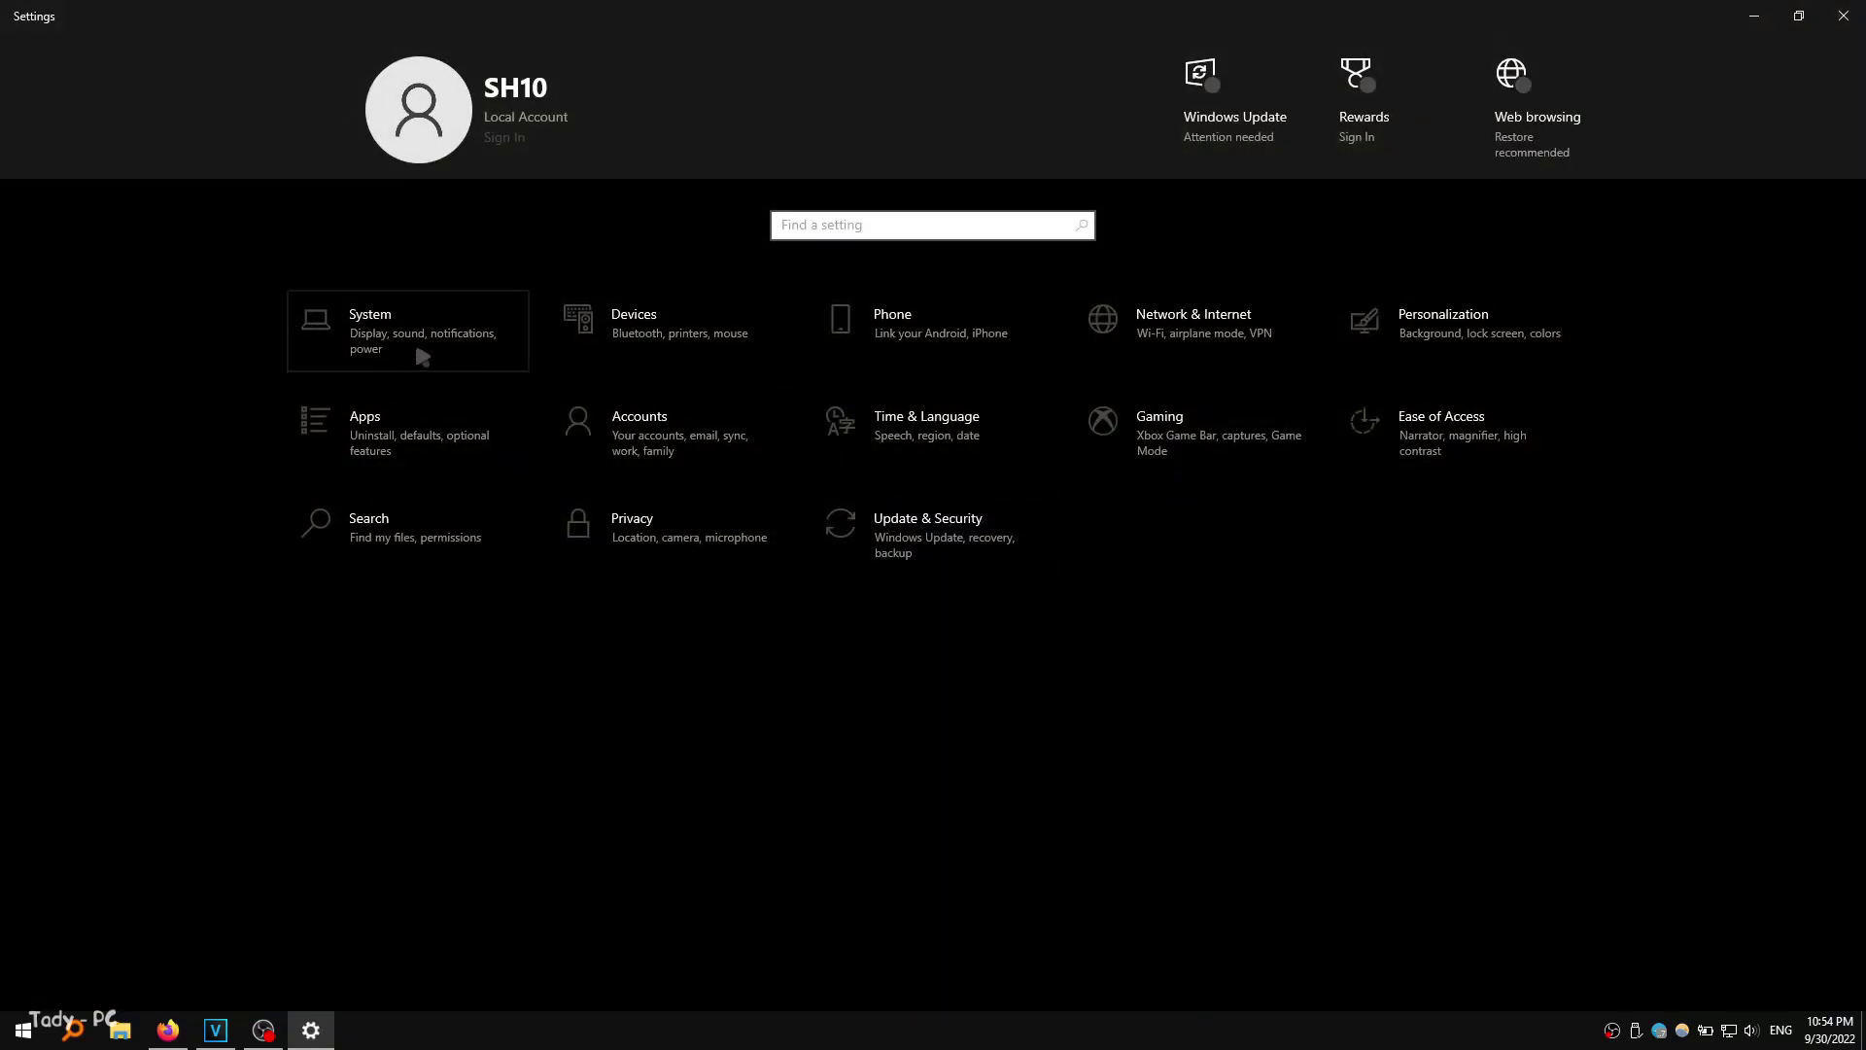
left_click(428, 335)
scroll(423, 524, "down", 1)
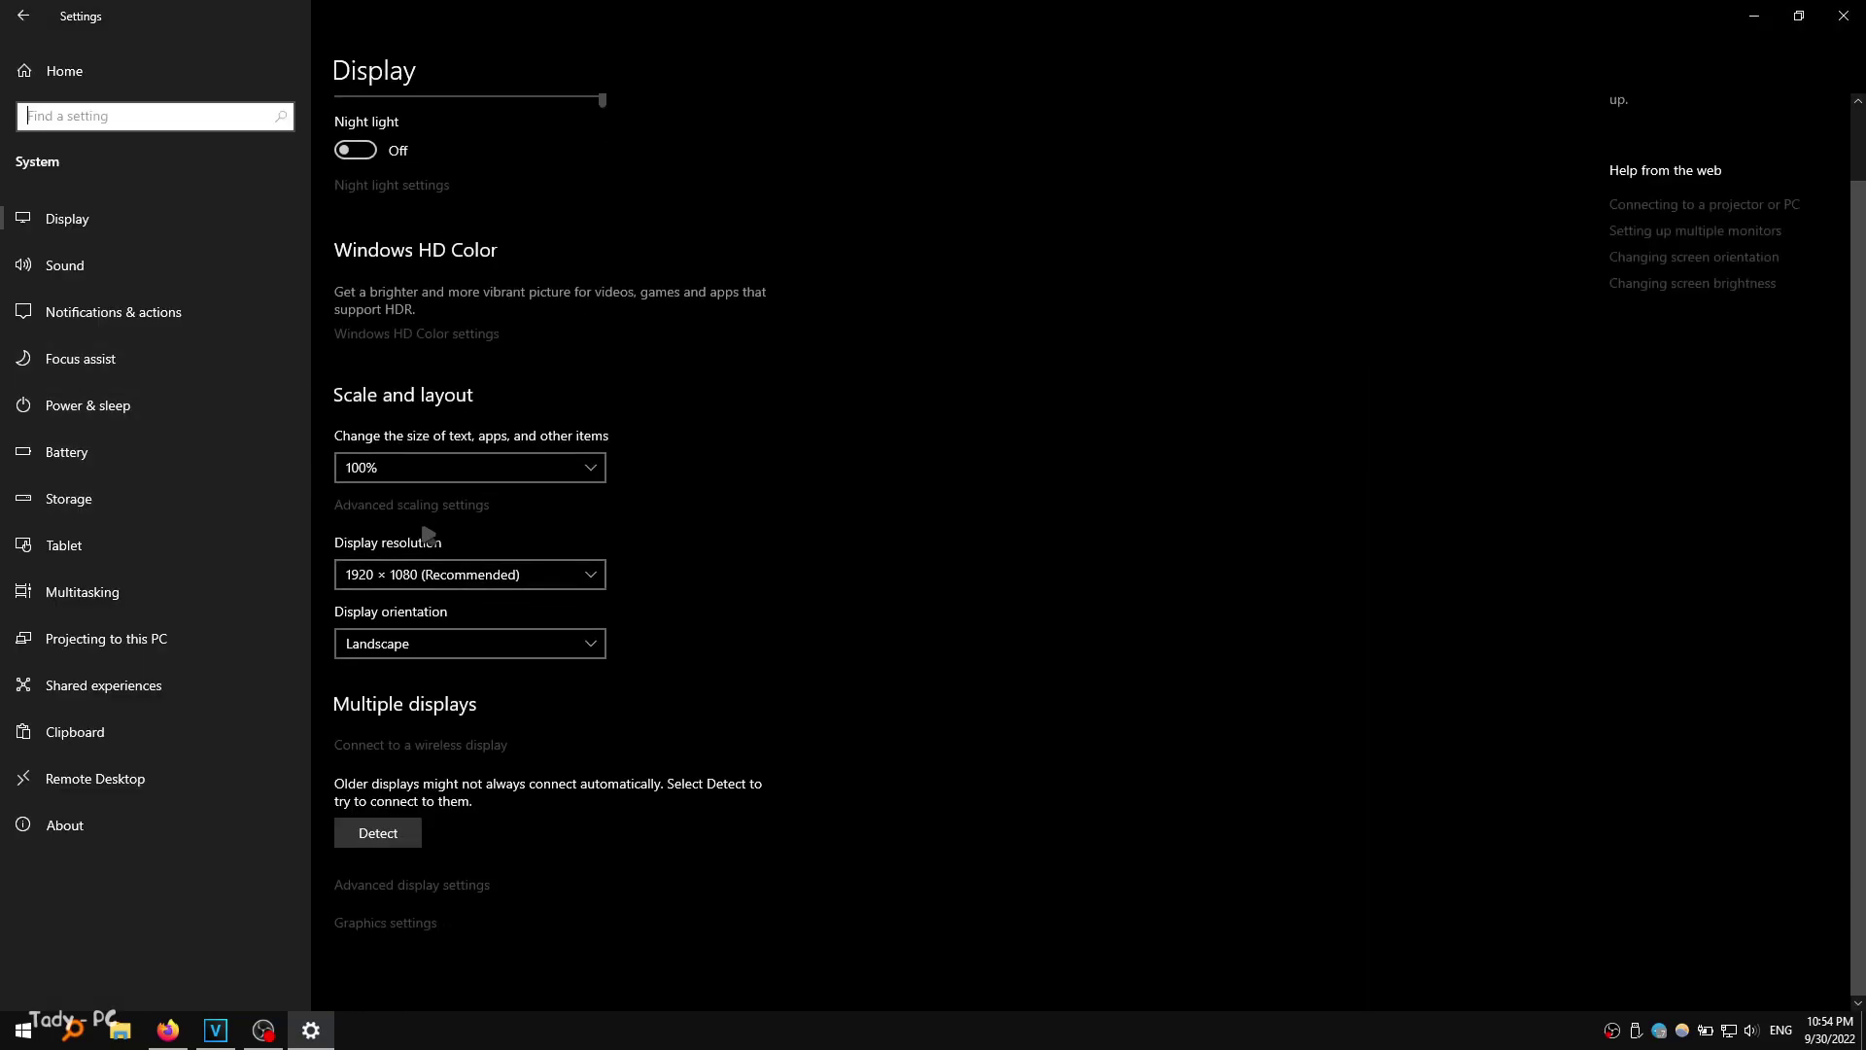
left_click(417, 506)
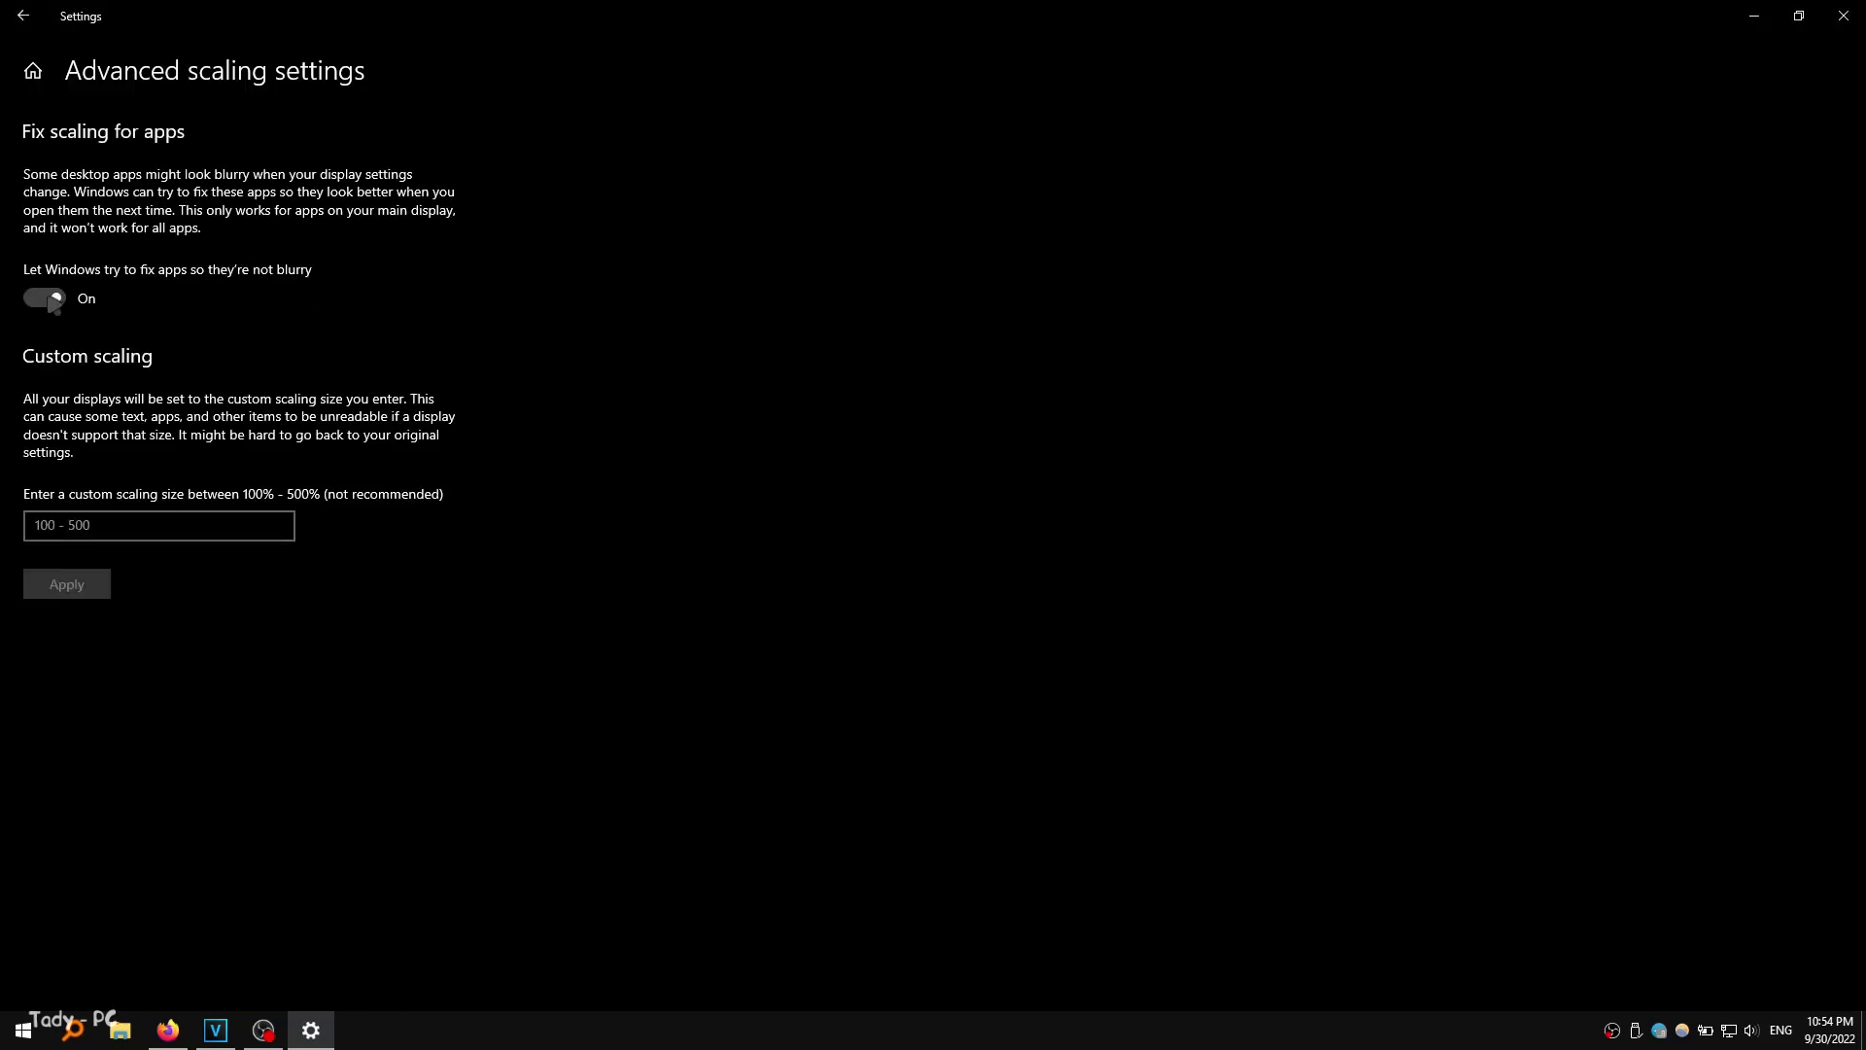
left_click(22, 16)
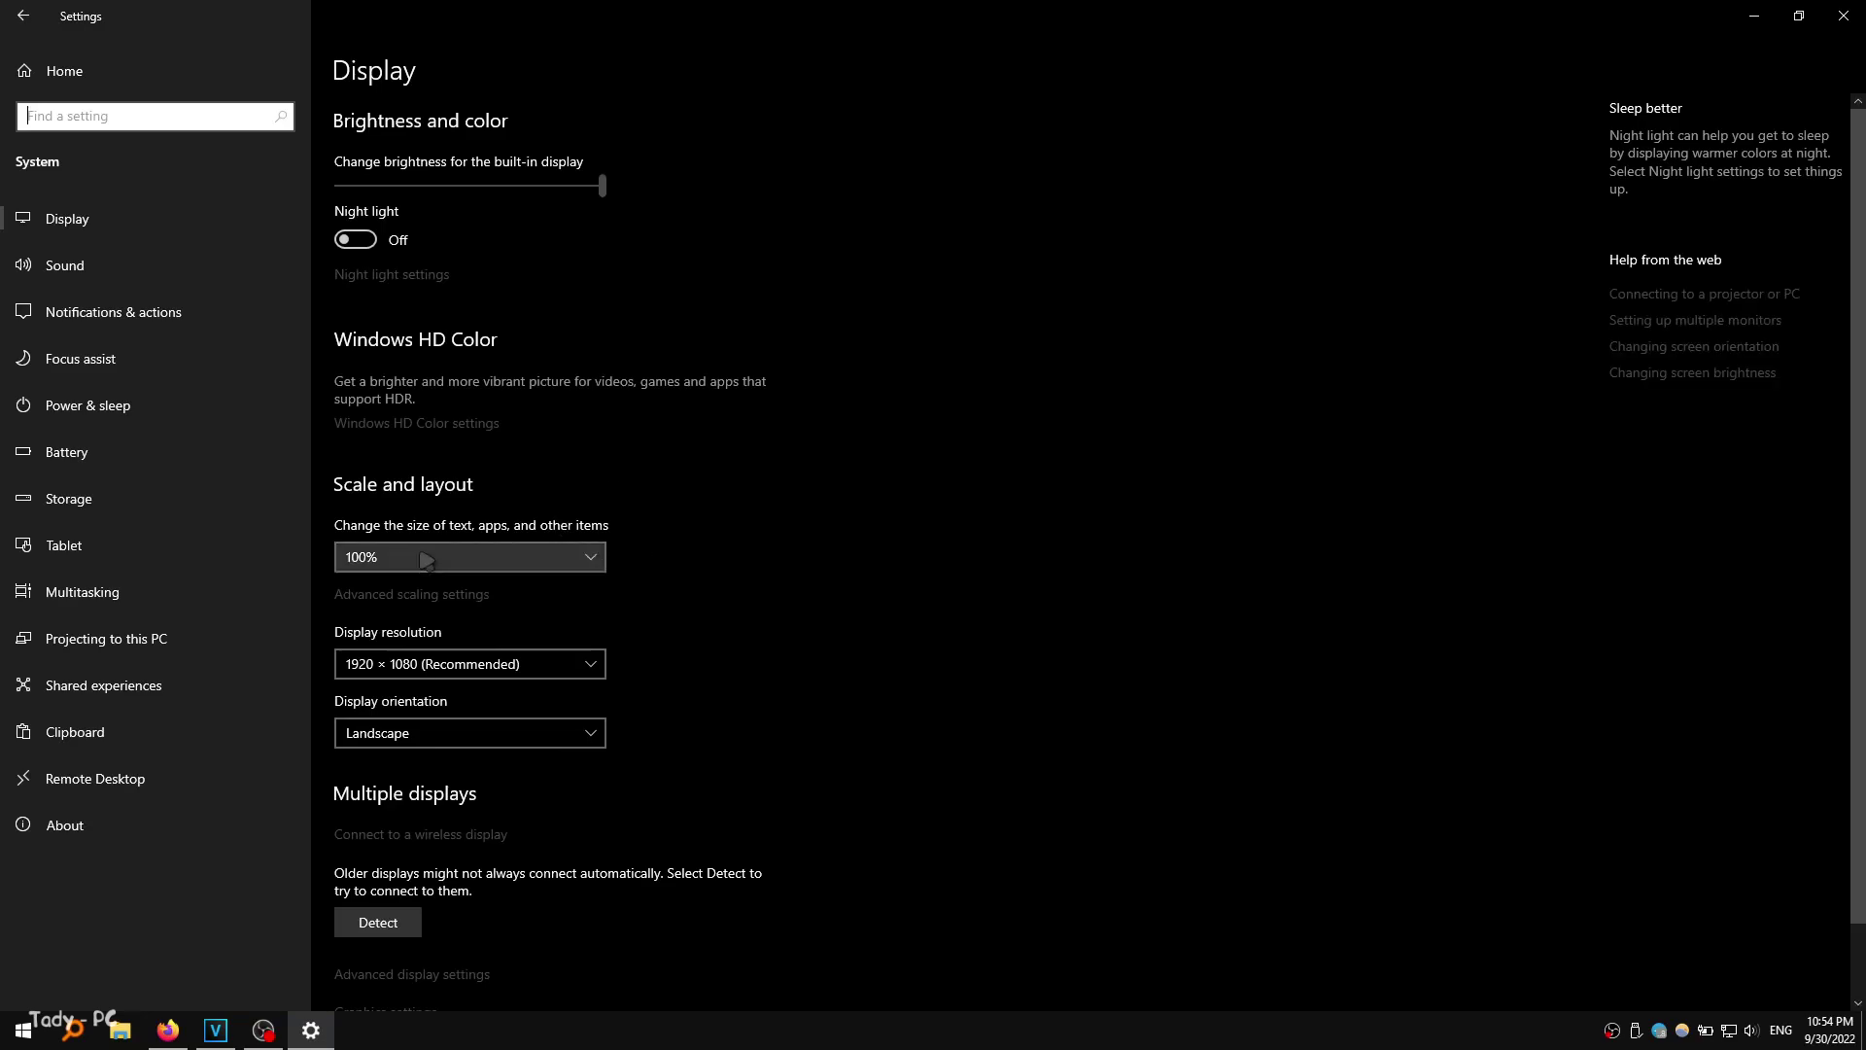
- Set the size of text, apps, and other items to 100% in the Display settings
left_click(379, 559)
left_click(374, 564)
scroll(491, 715, "down", 1)
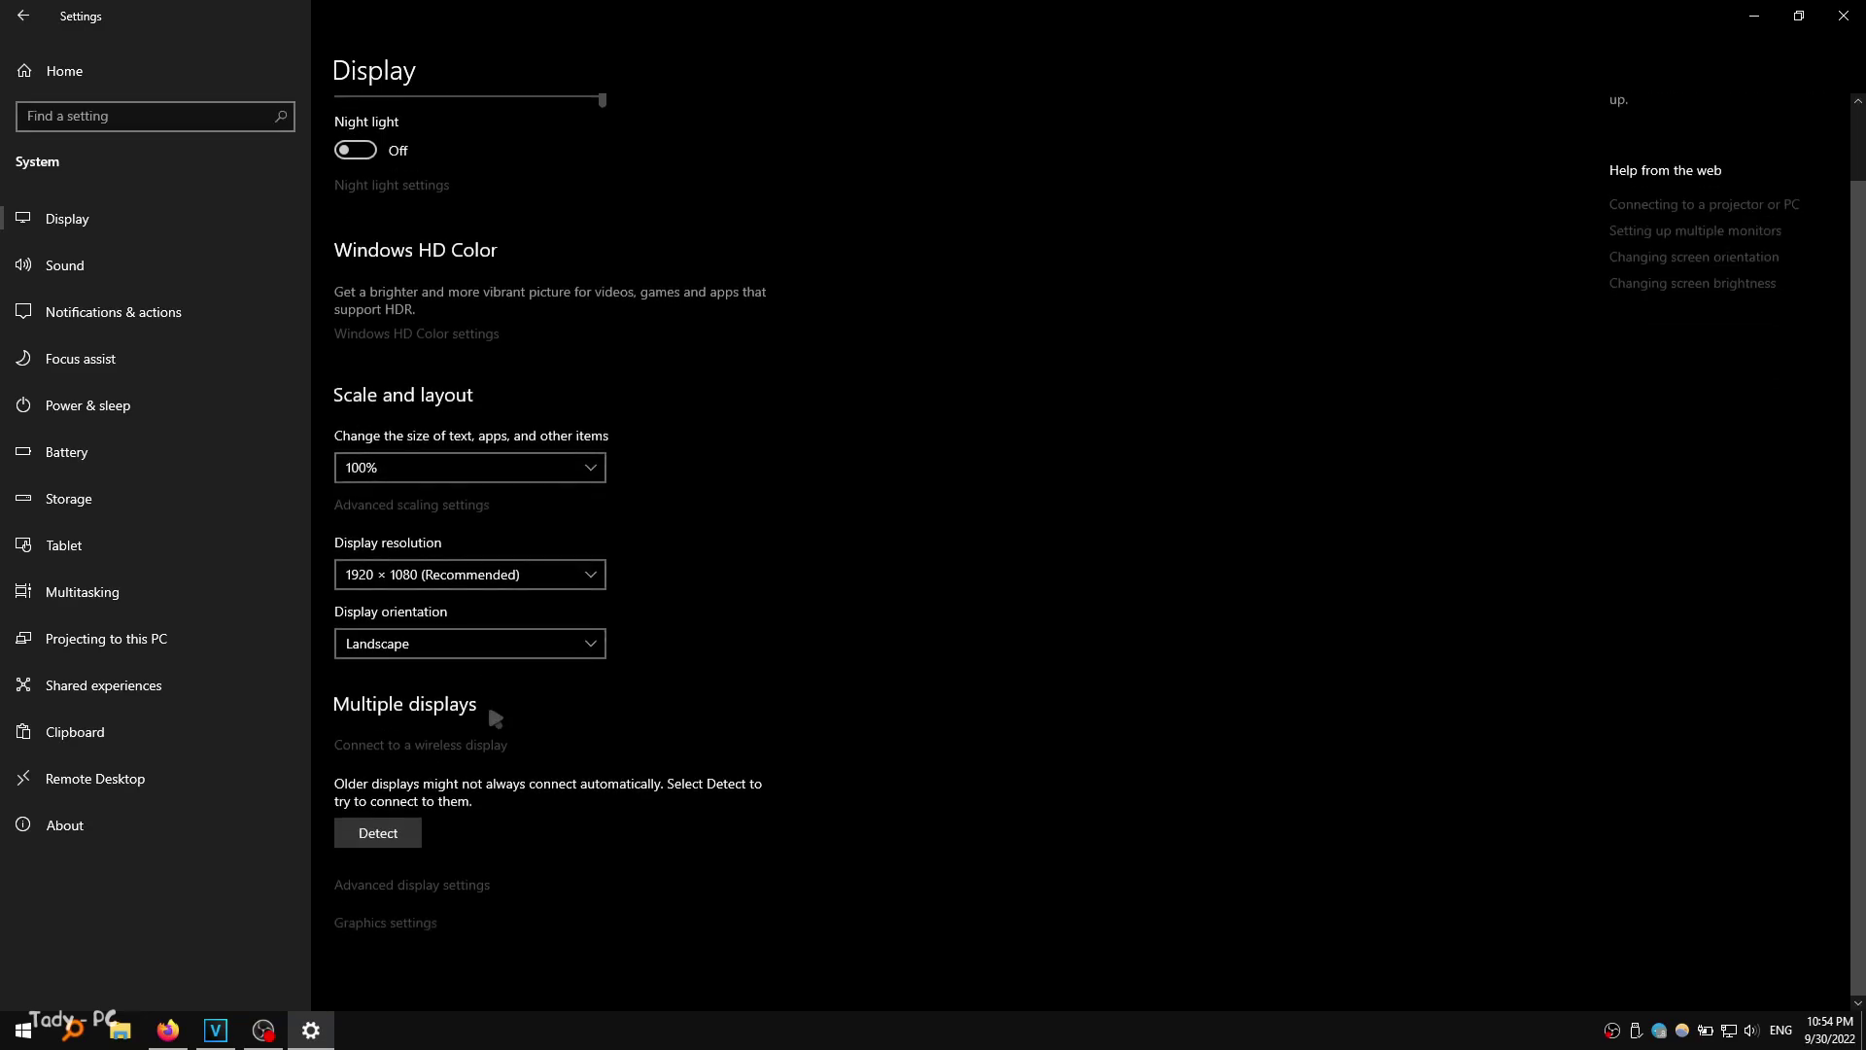
- Review the Notifications & actions options and the Focus assist settings
left_click(119, 310)
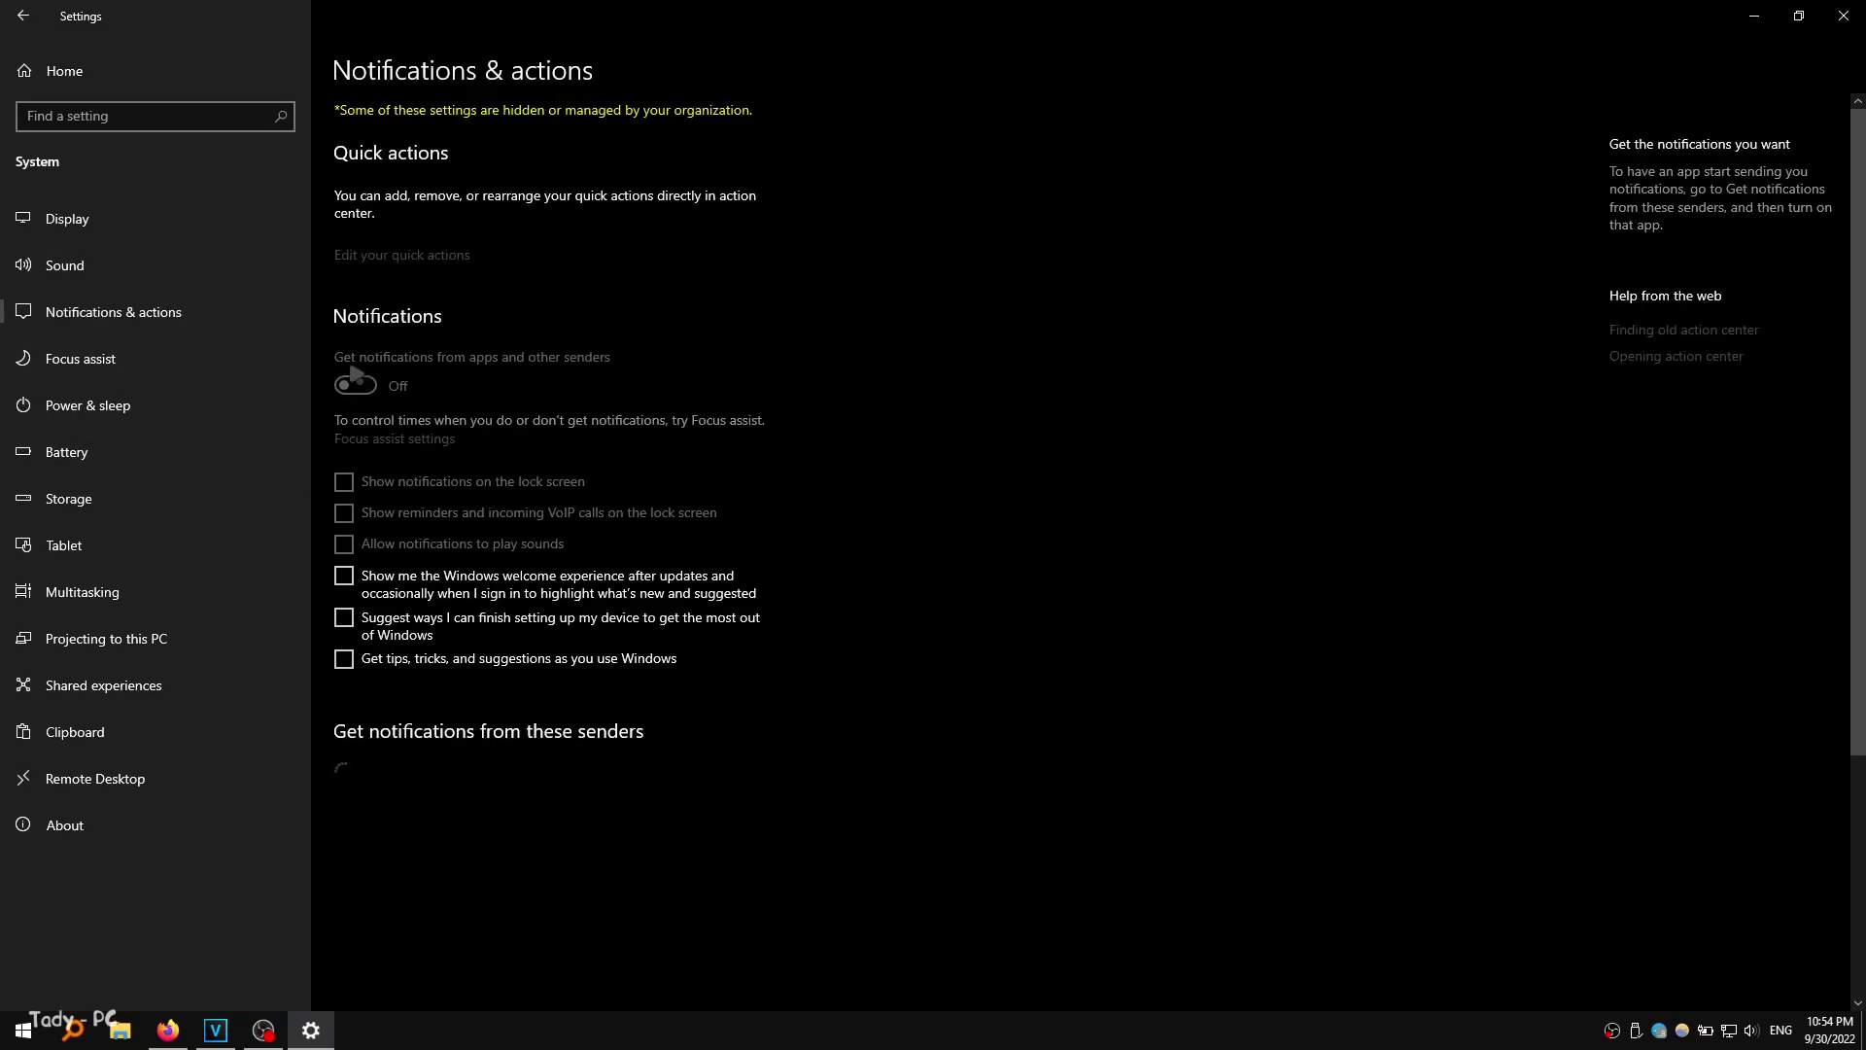
scroll(352, 394, "down", 3)
scroll(352, 394, "up", 3)
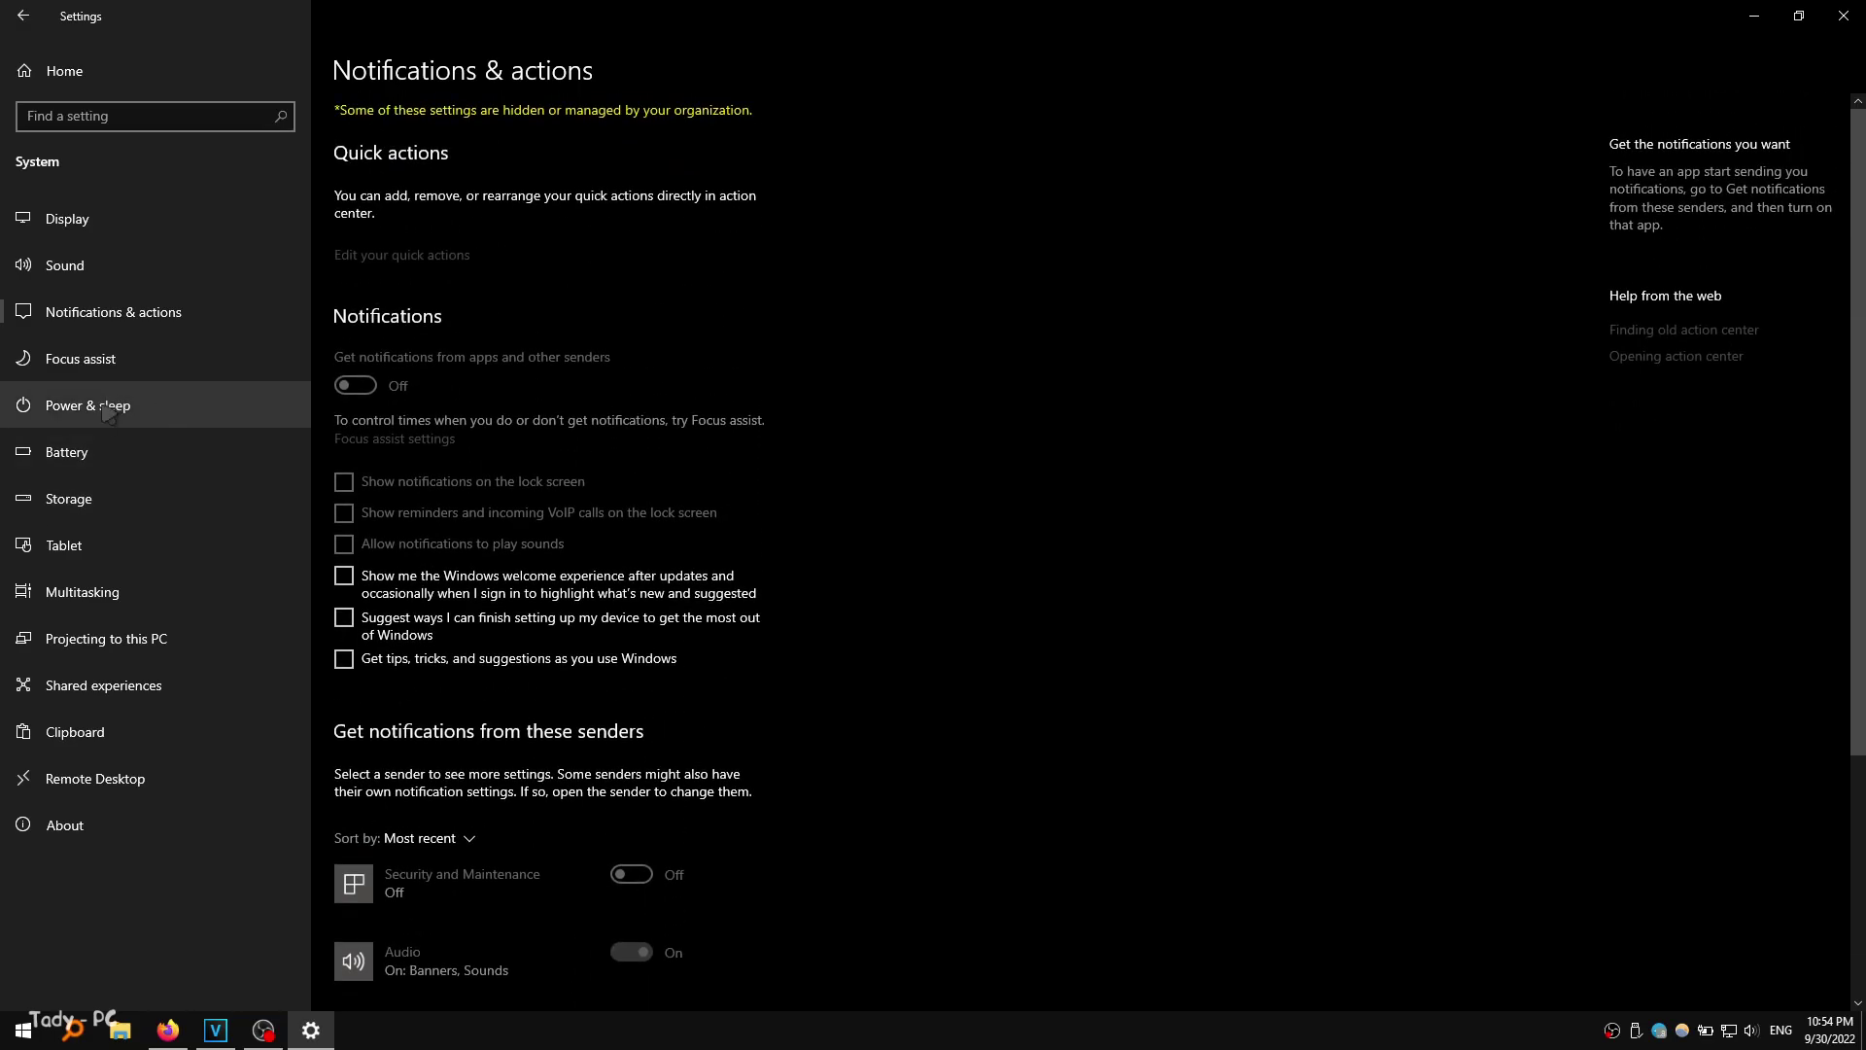
left_click(103, 373)
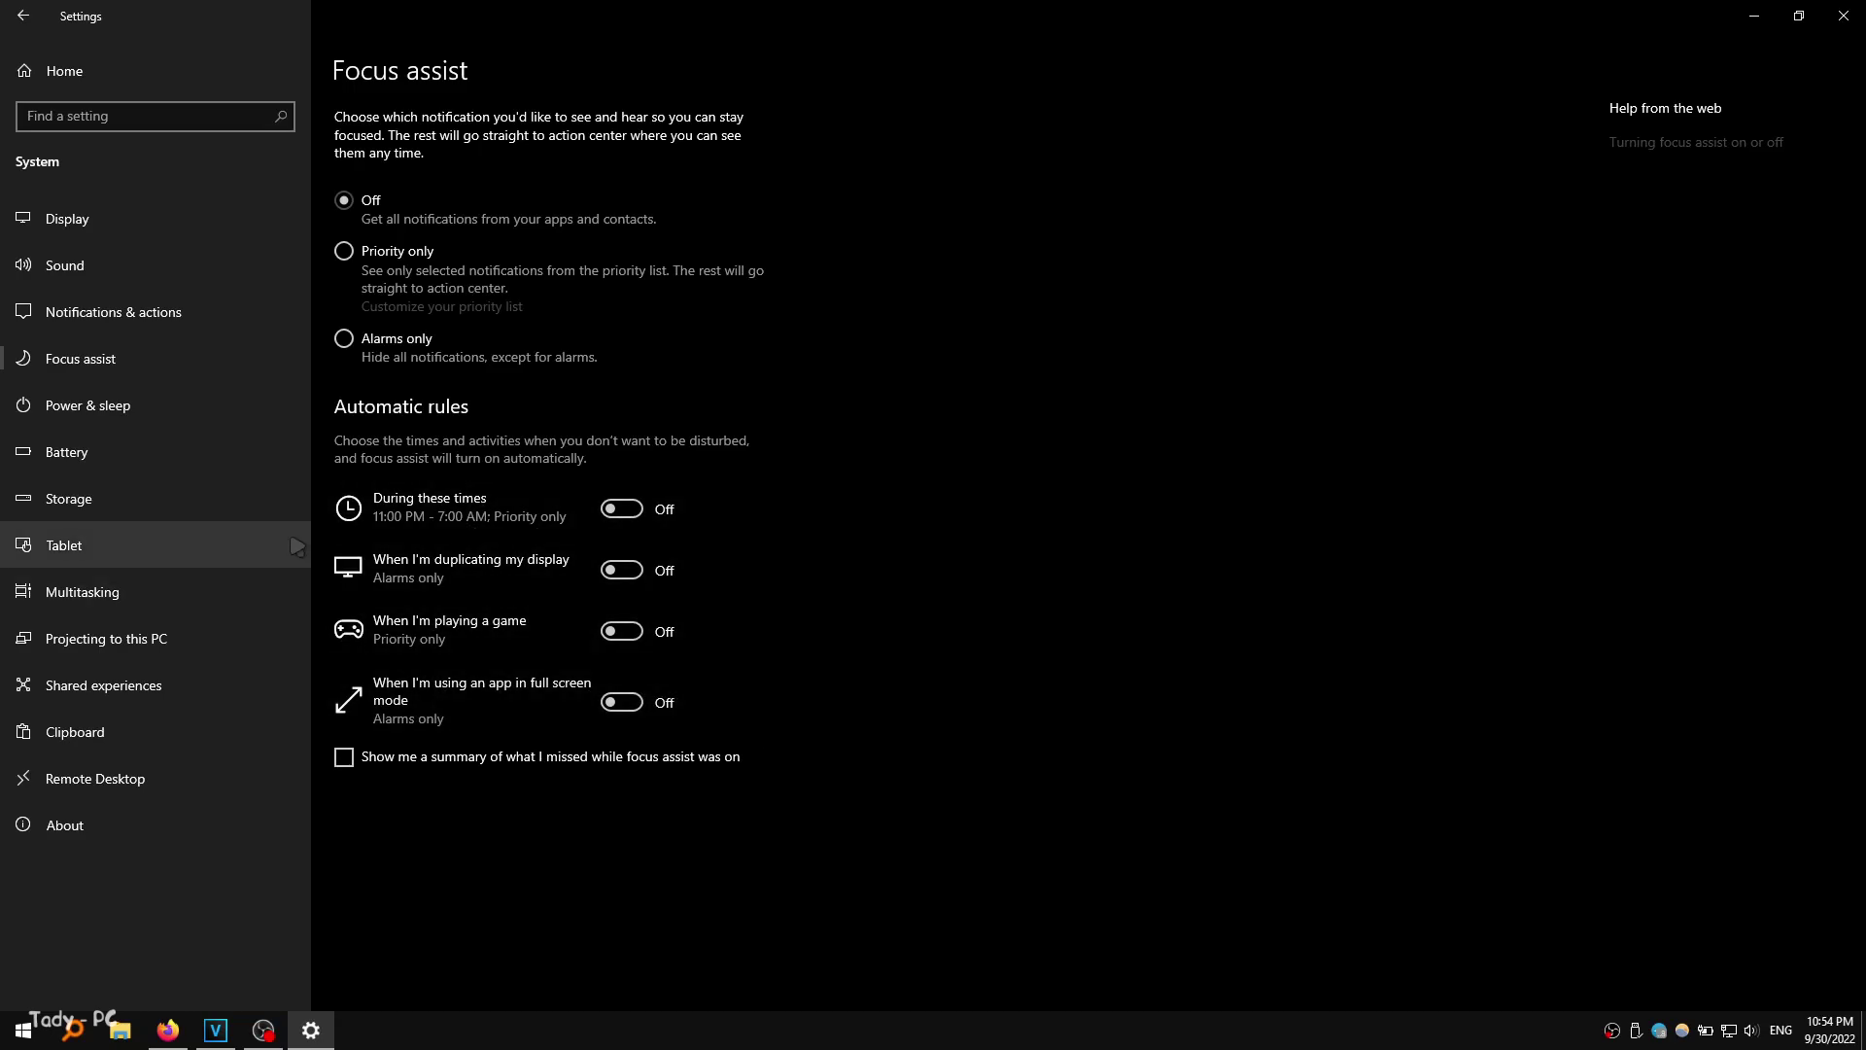
- Turn off Snap windows in the Multitasking settings and return to the Settings home page
left_click(114, 592)
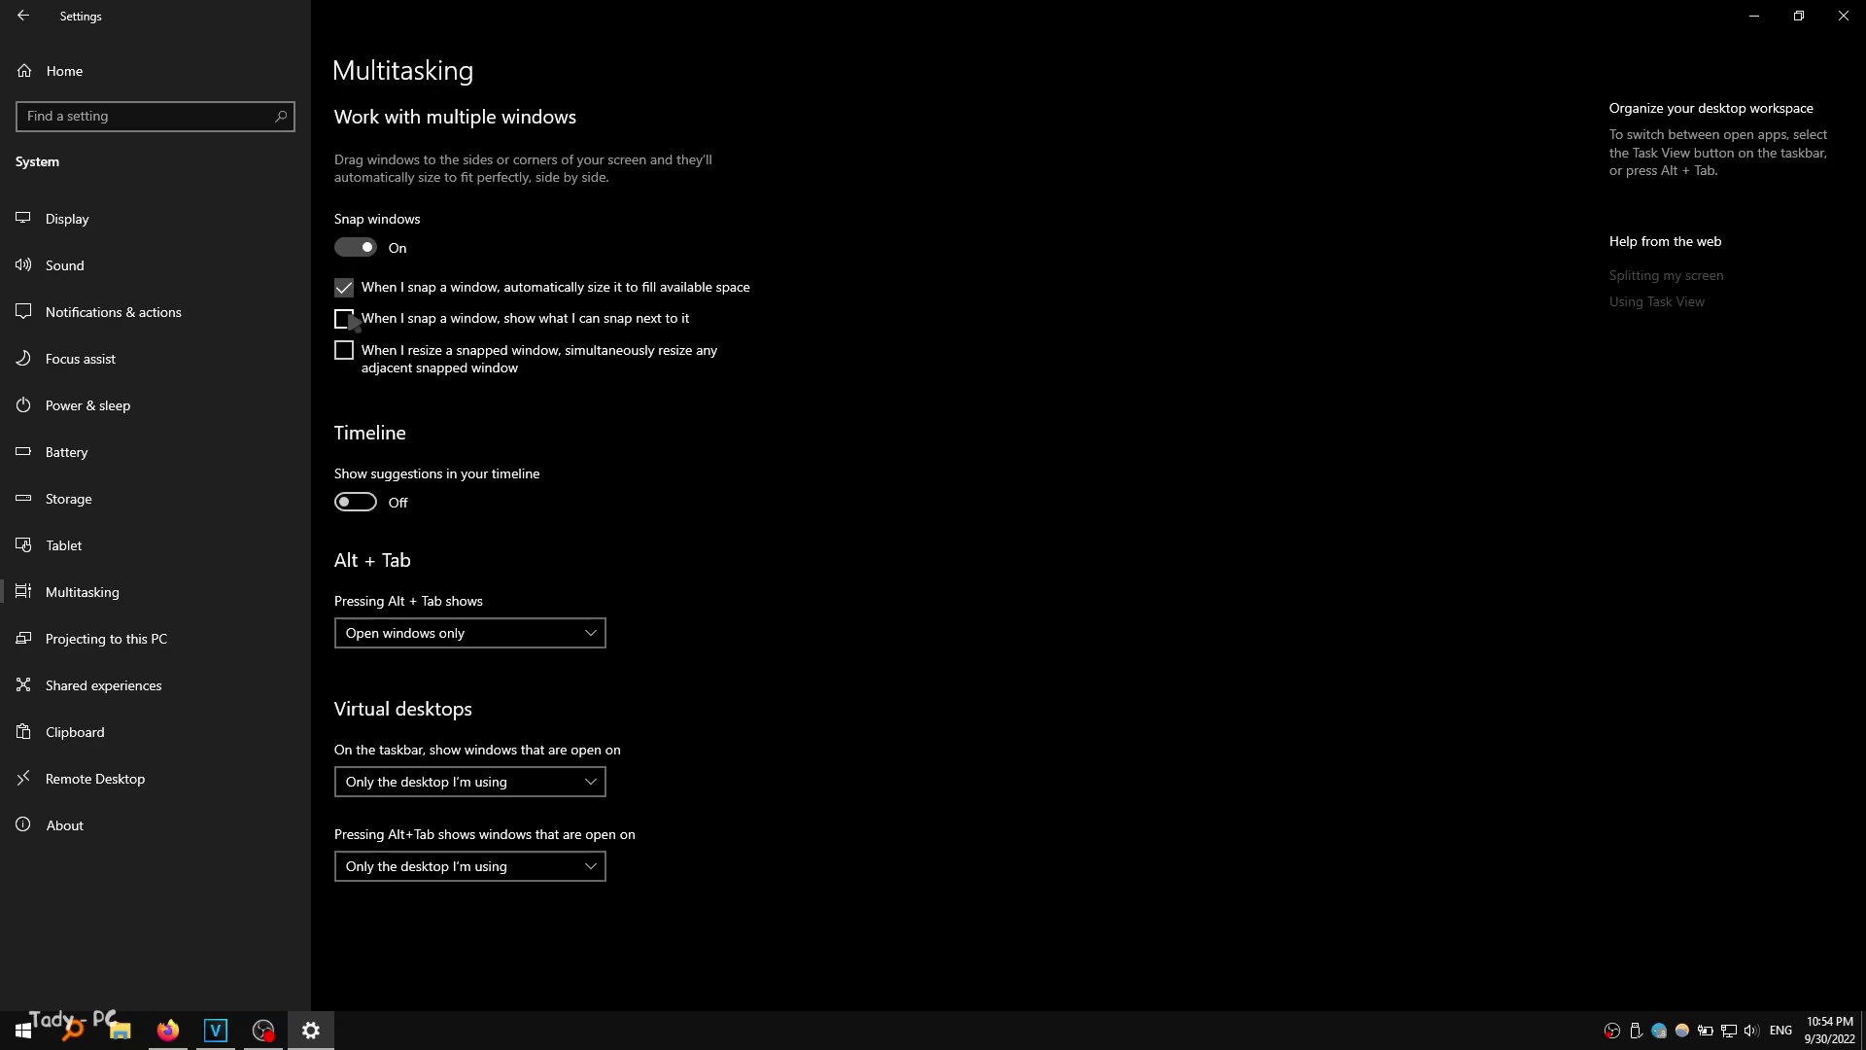
left_click(368, 248)
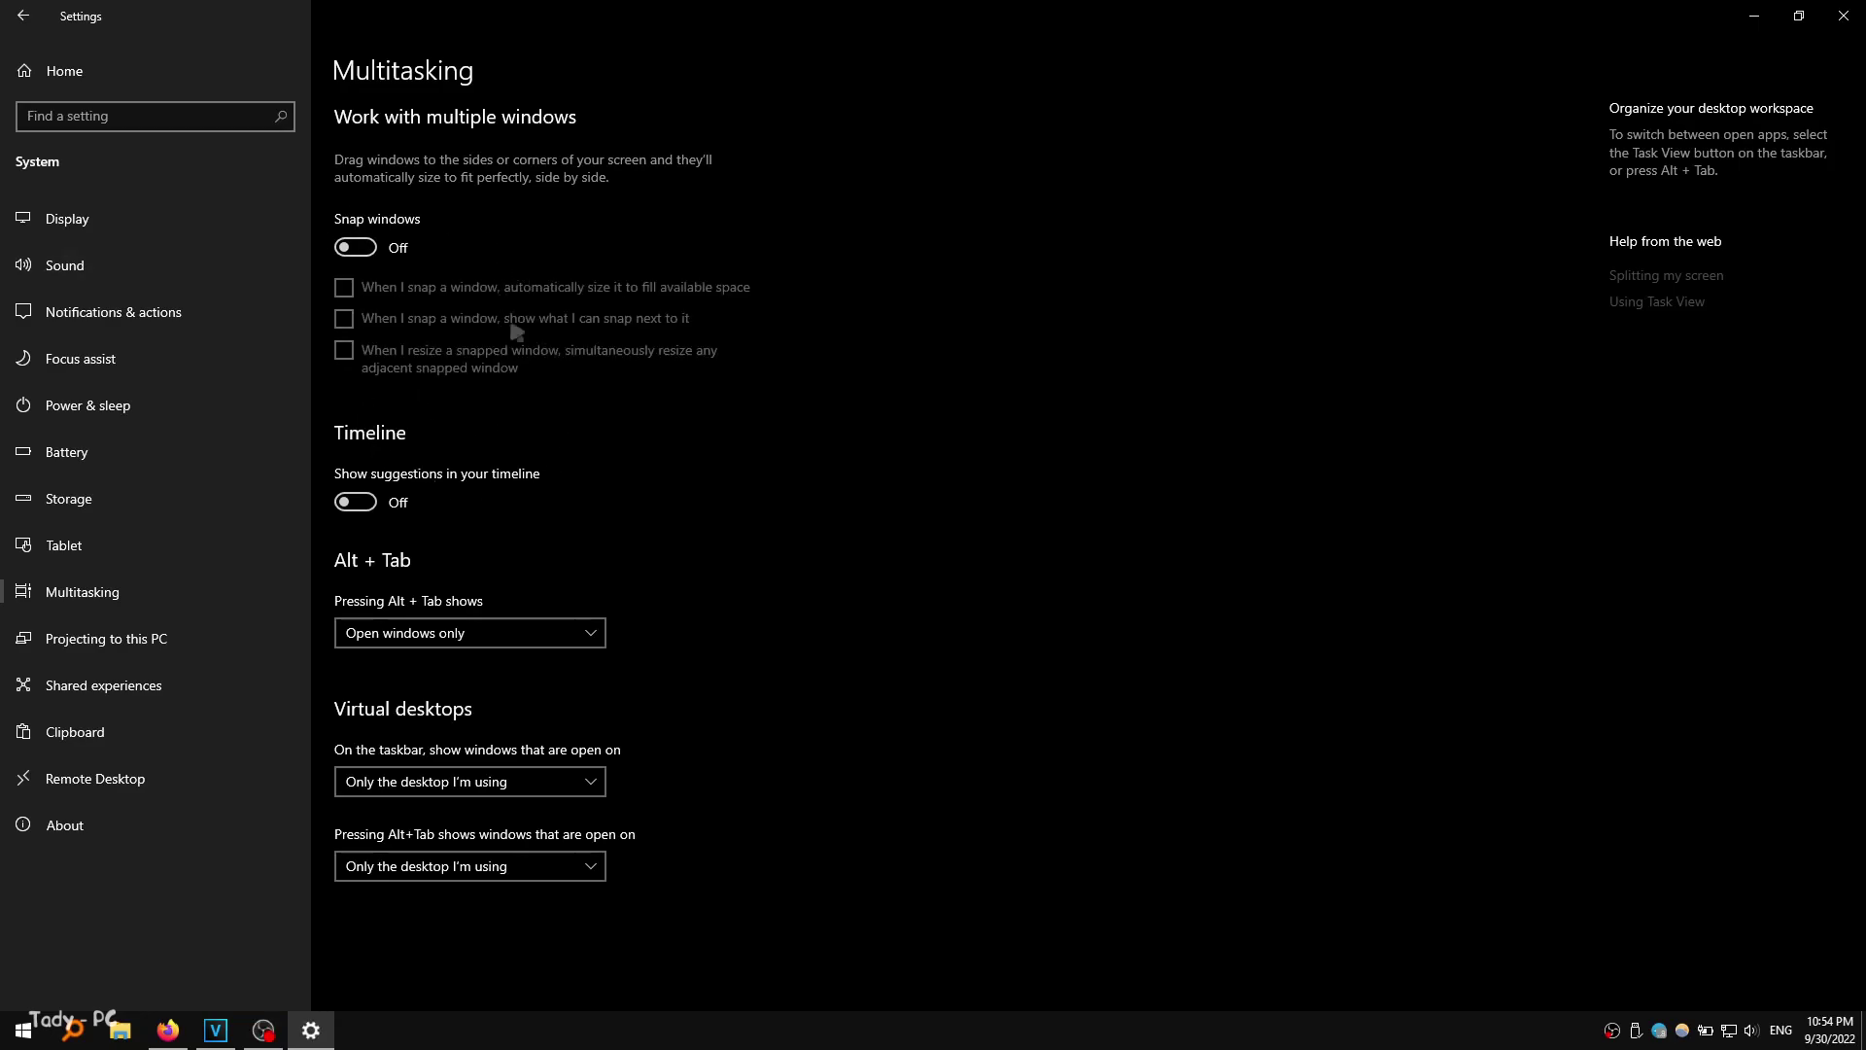
left_click(22, 16)
- Check the spelling, Typing insights and USB connection notification options in the Devices settings
left_click(688, 339)
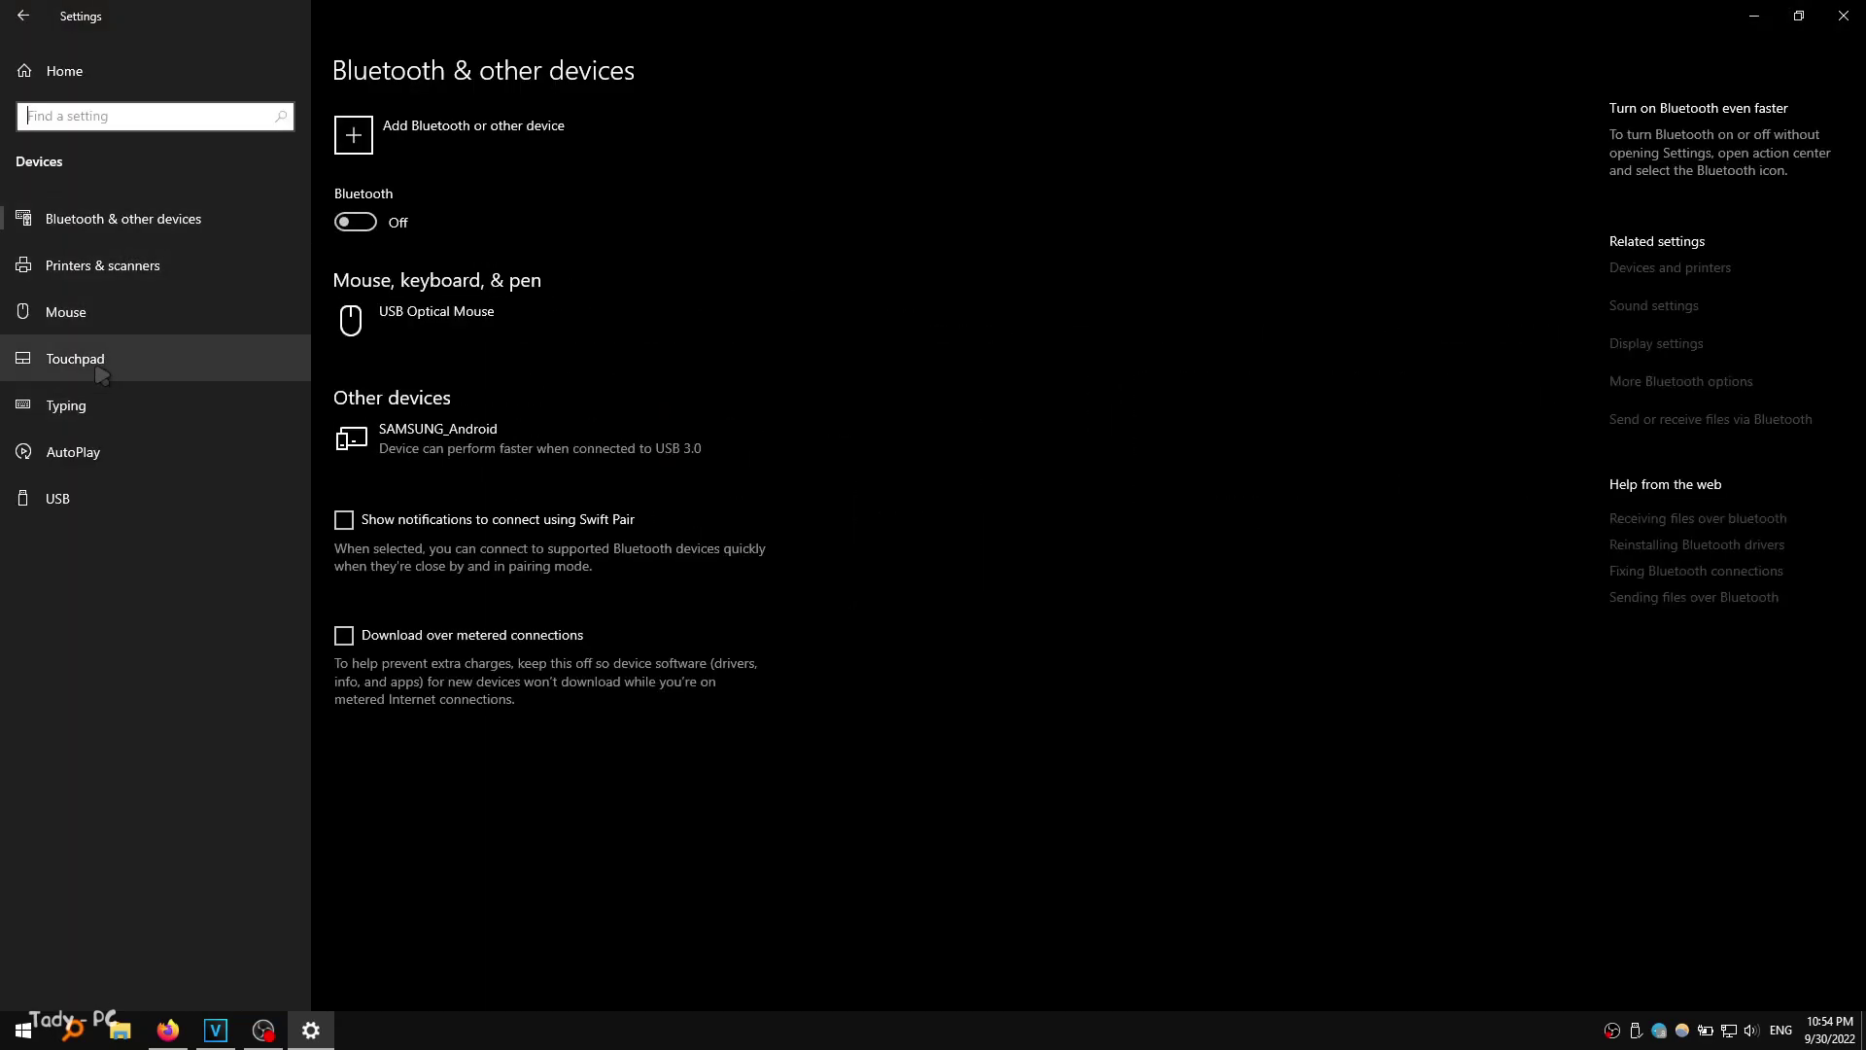
left_click(85, 406)
left_click(352, 222)
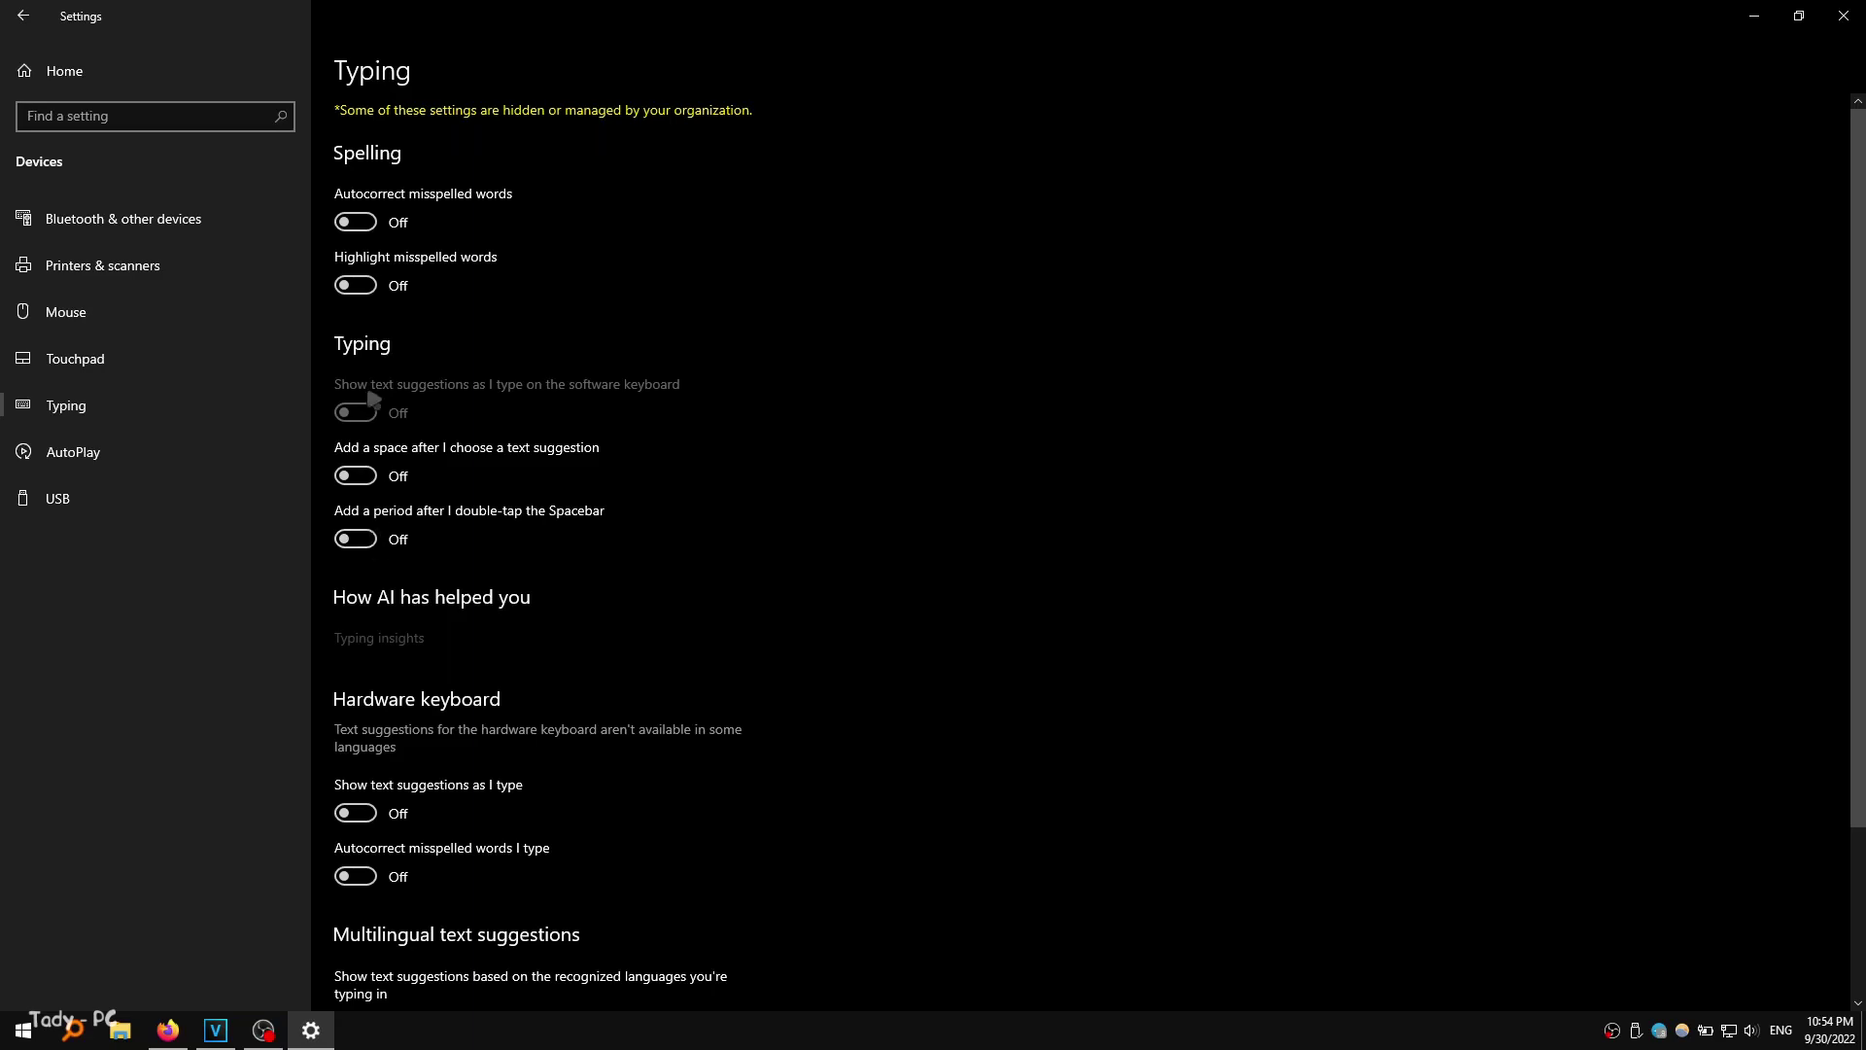
left_click(381, 642)
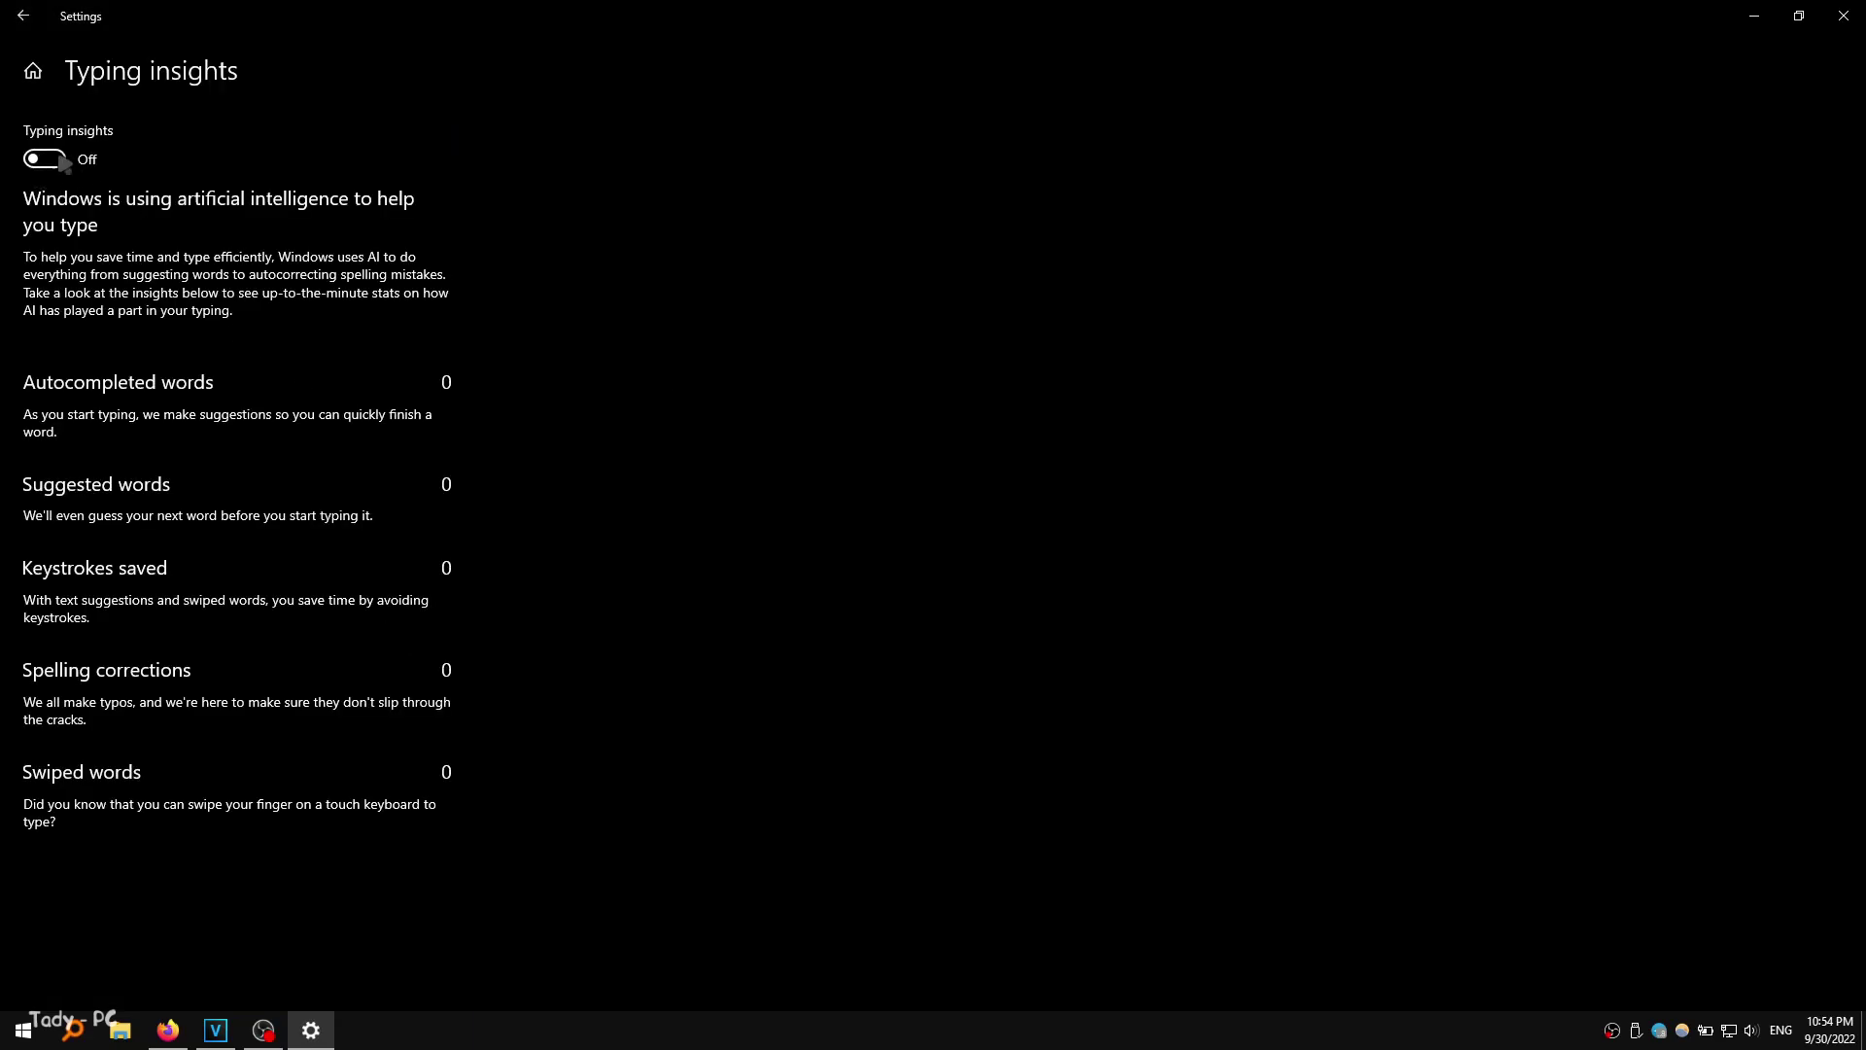
left_click(20, 16)
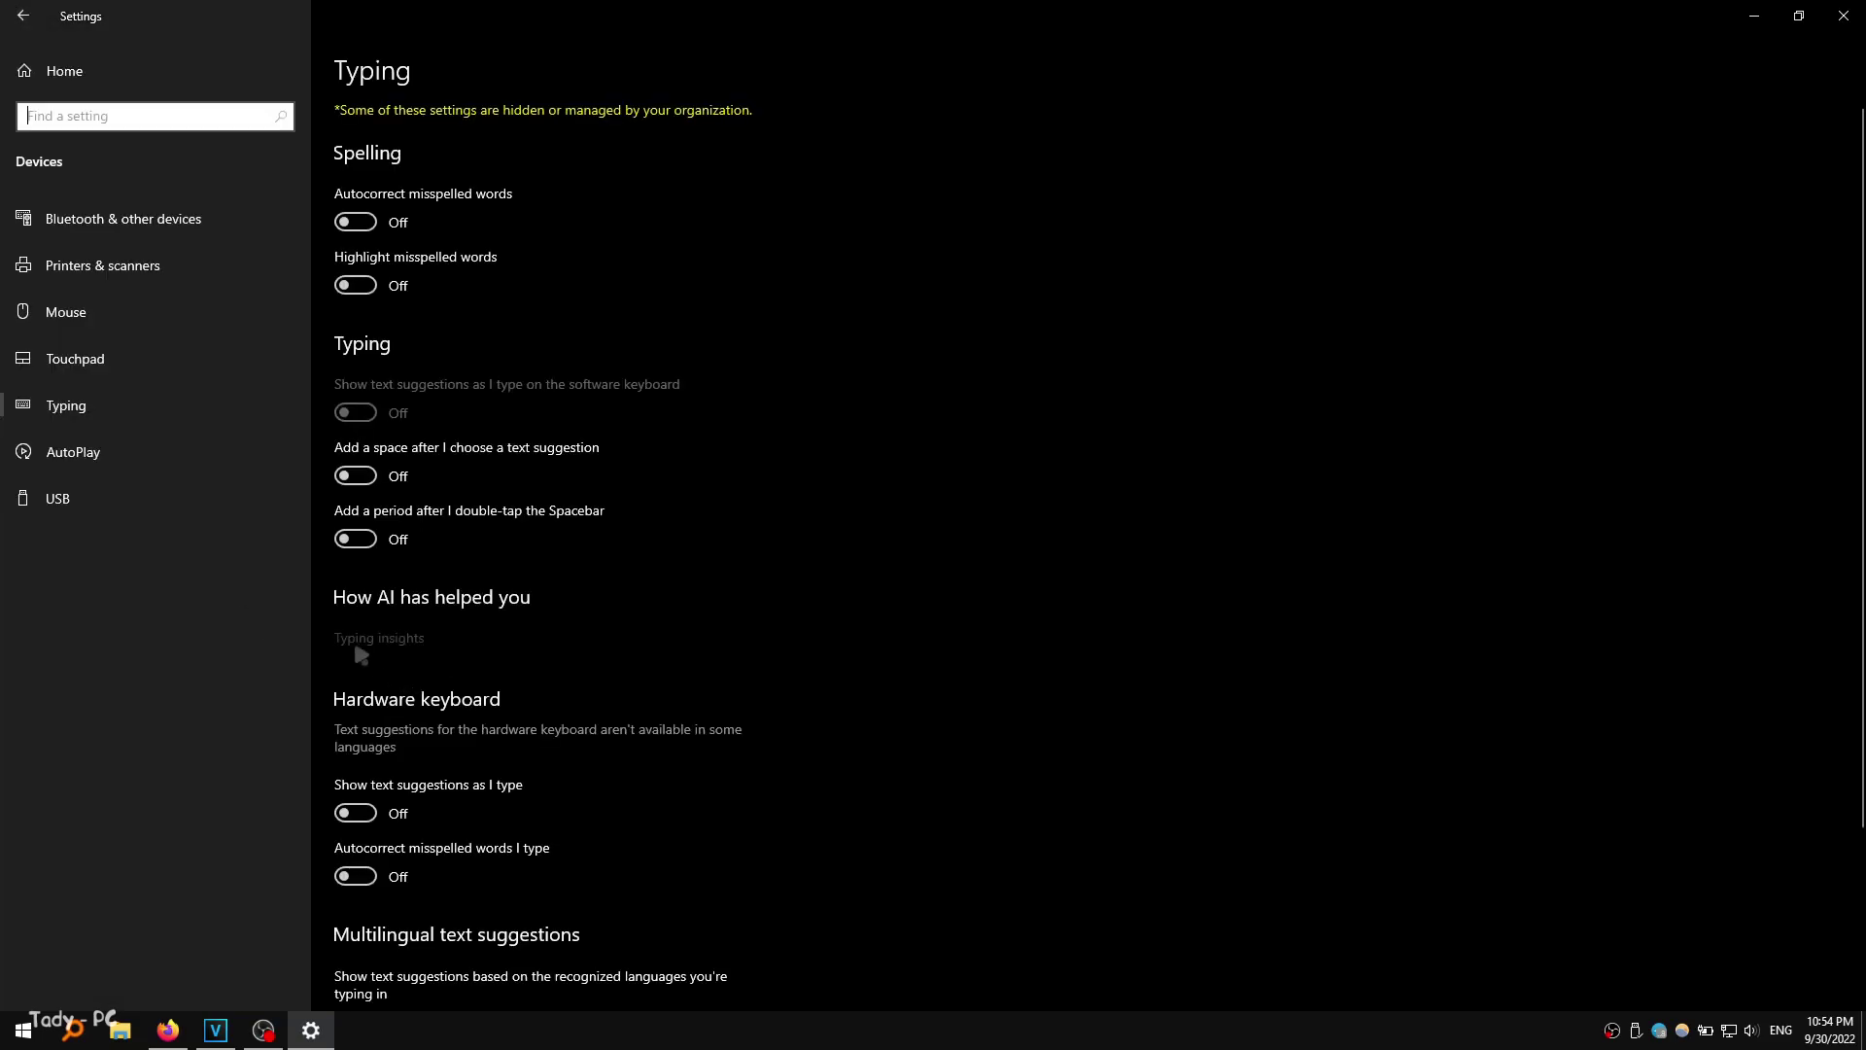
left_click(133, 491)
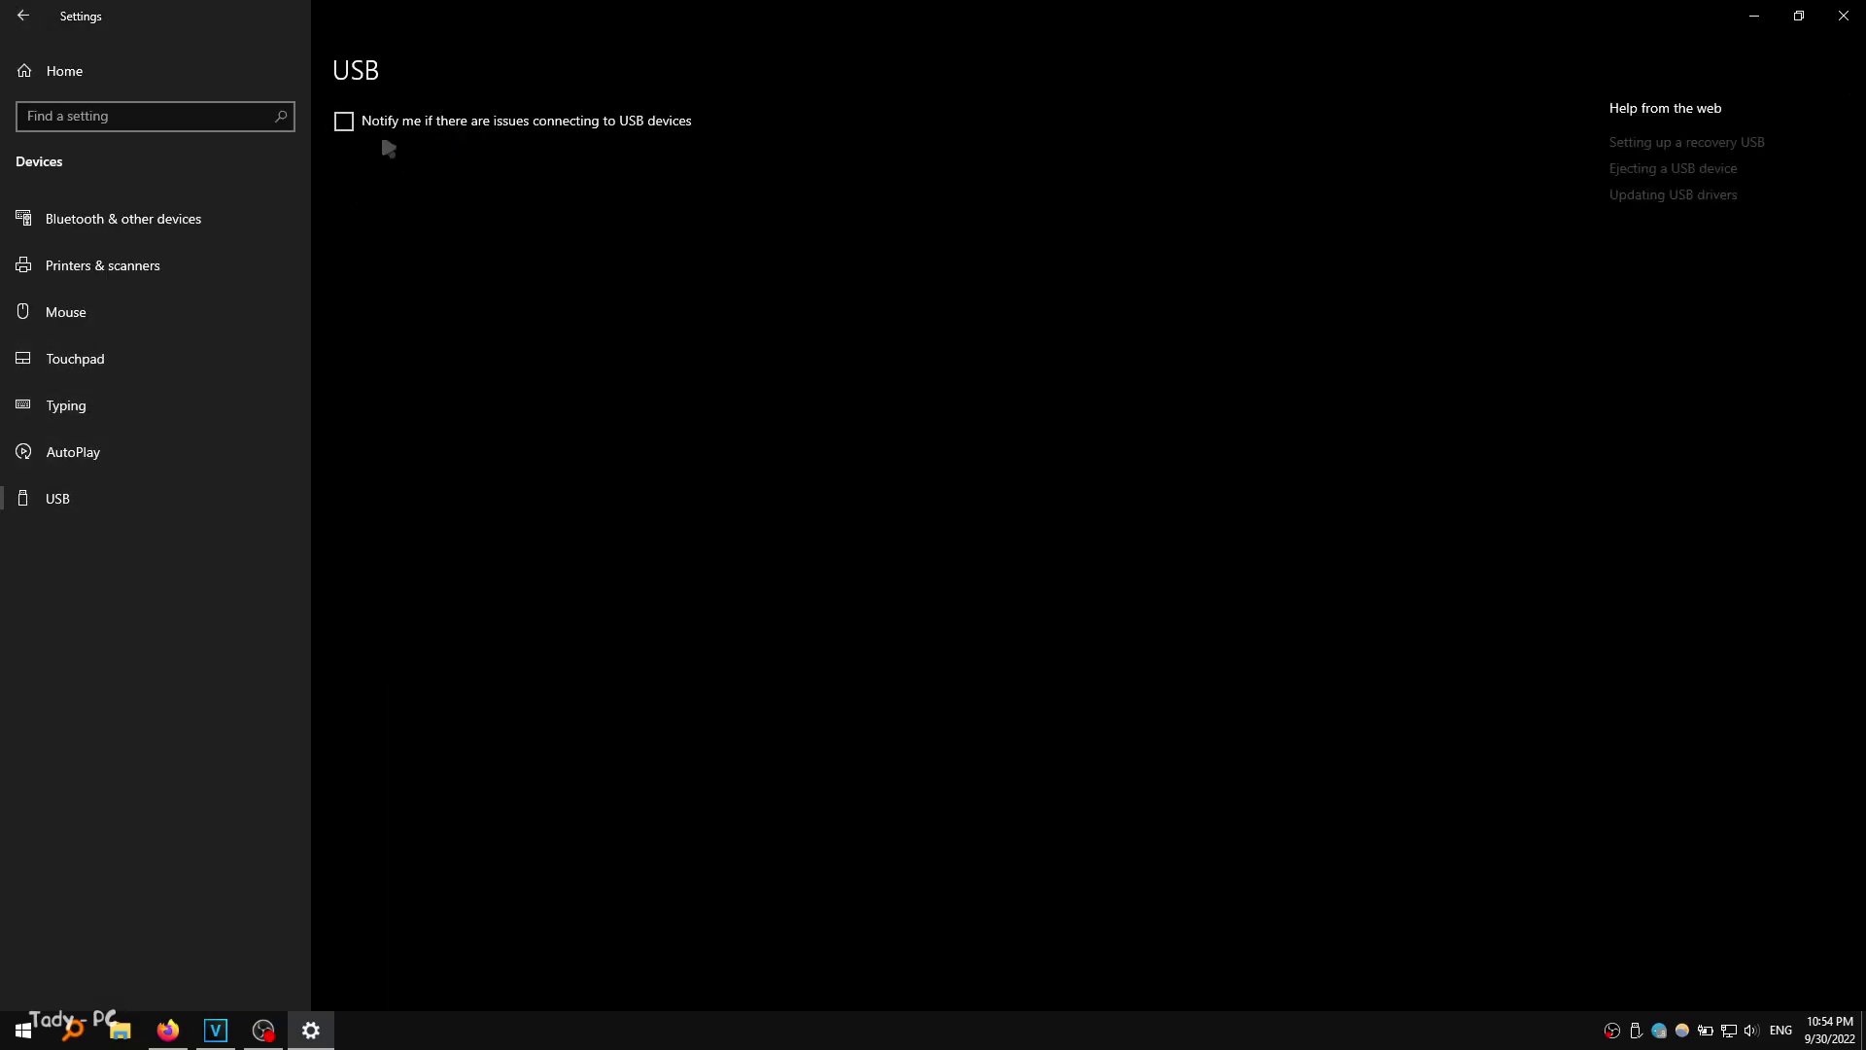
left_click(8, 12)
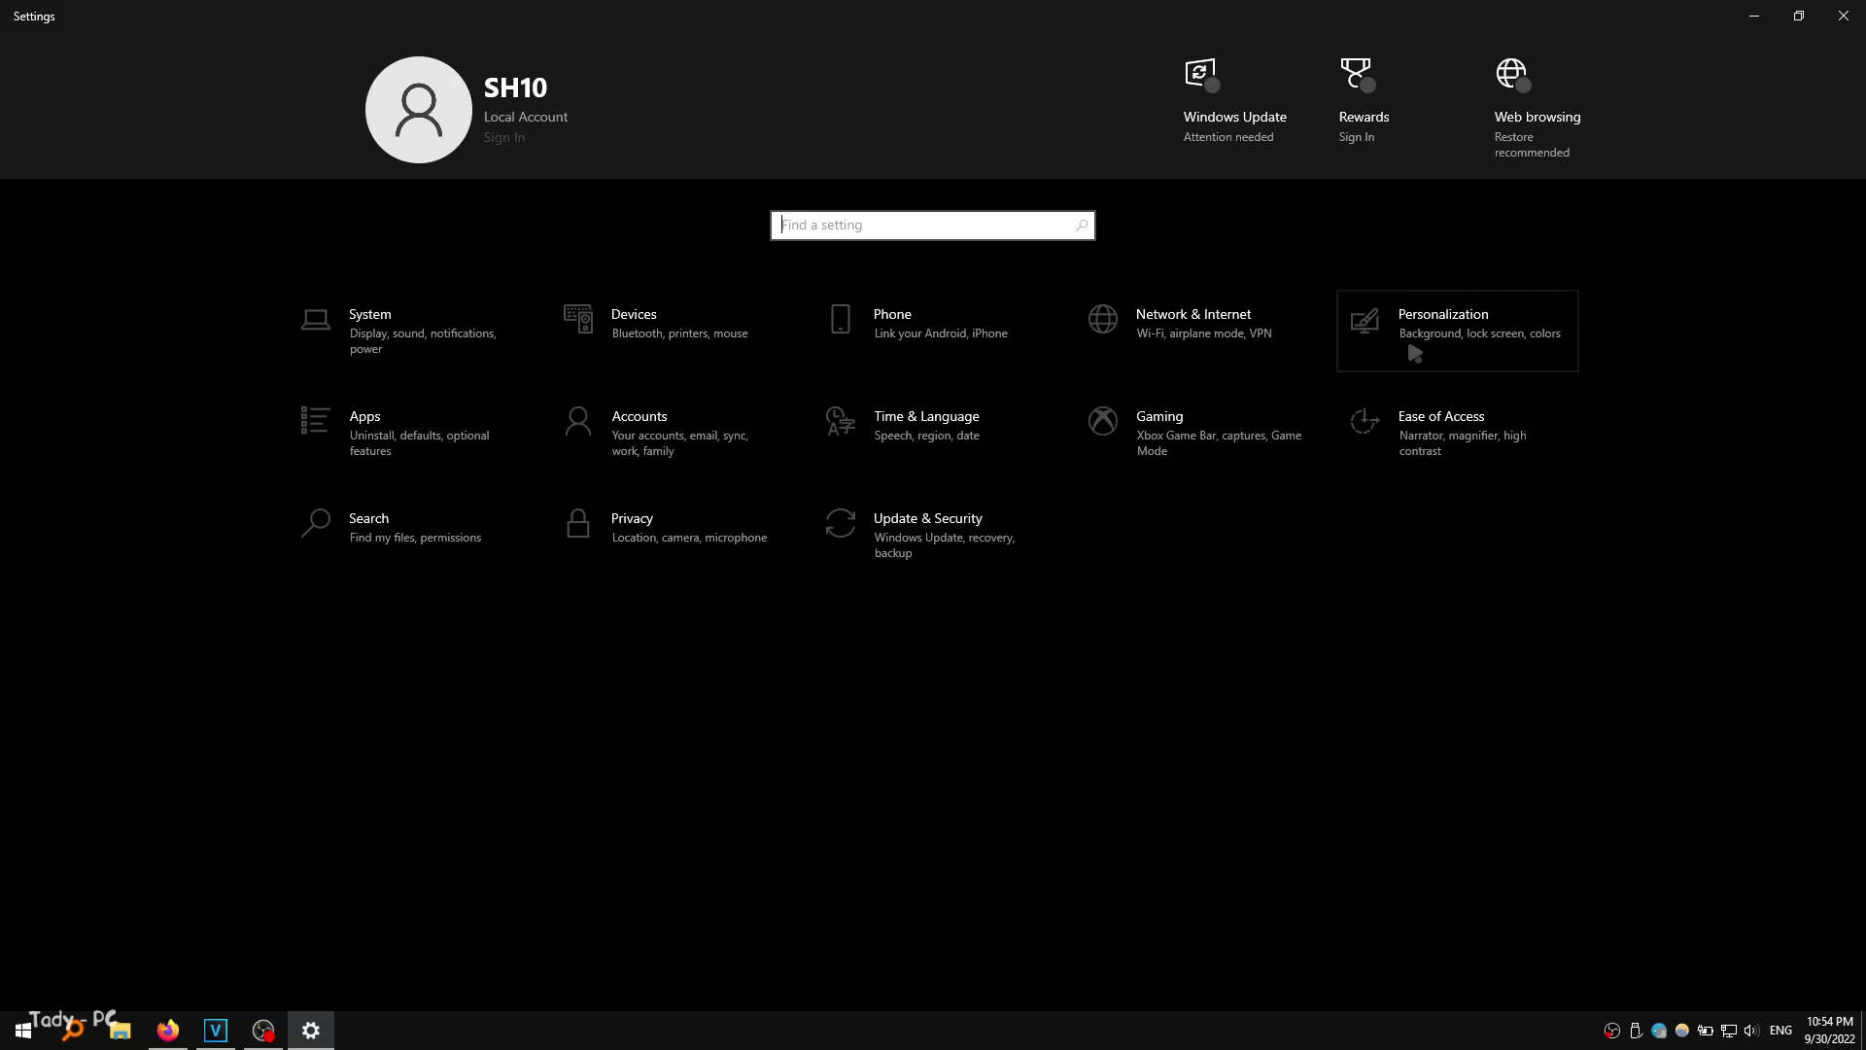
- Check that Shuffle is off for the desktop background slideshow in the Personalization settings
left_click(1481, 311)
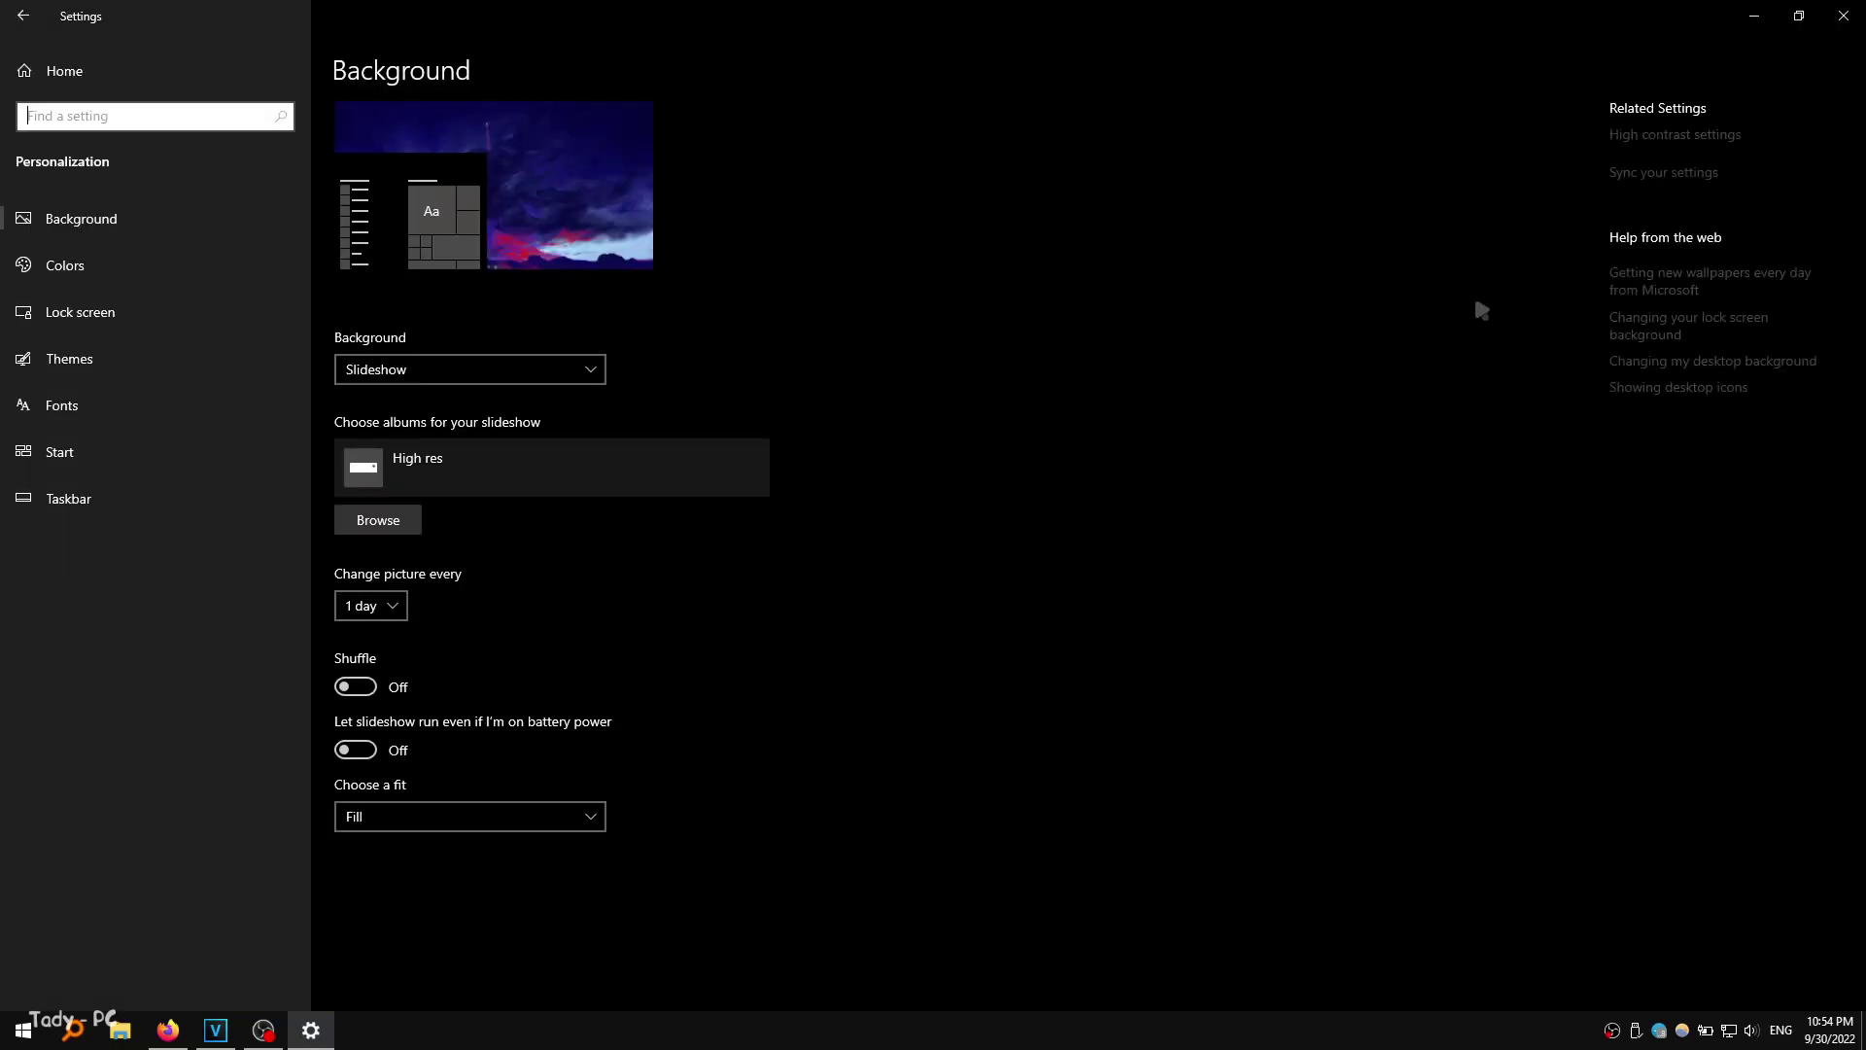
left_click(356, 688)
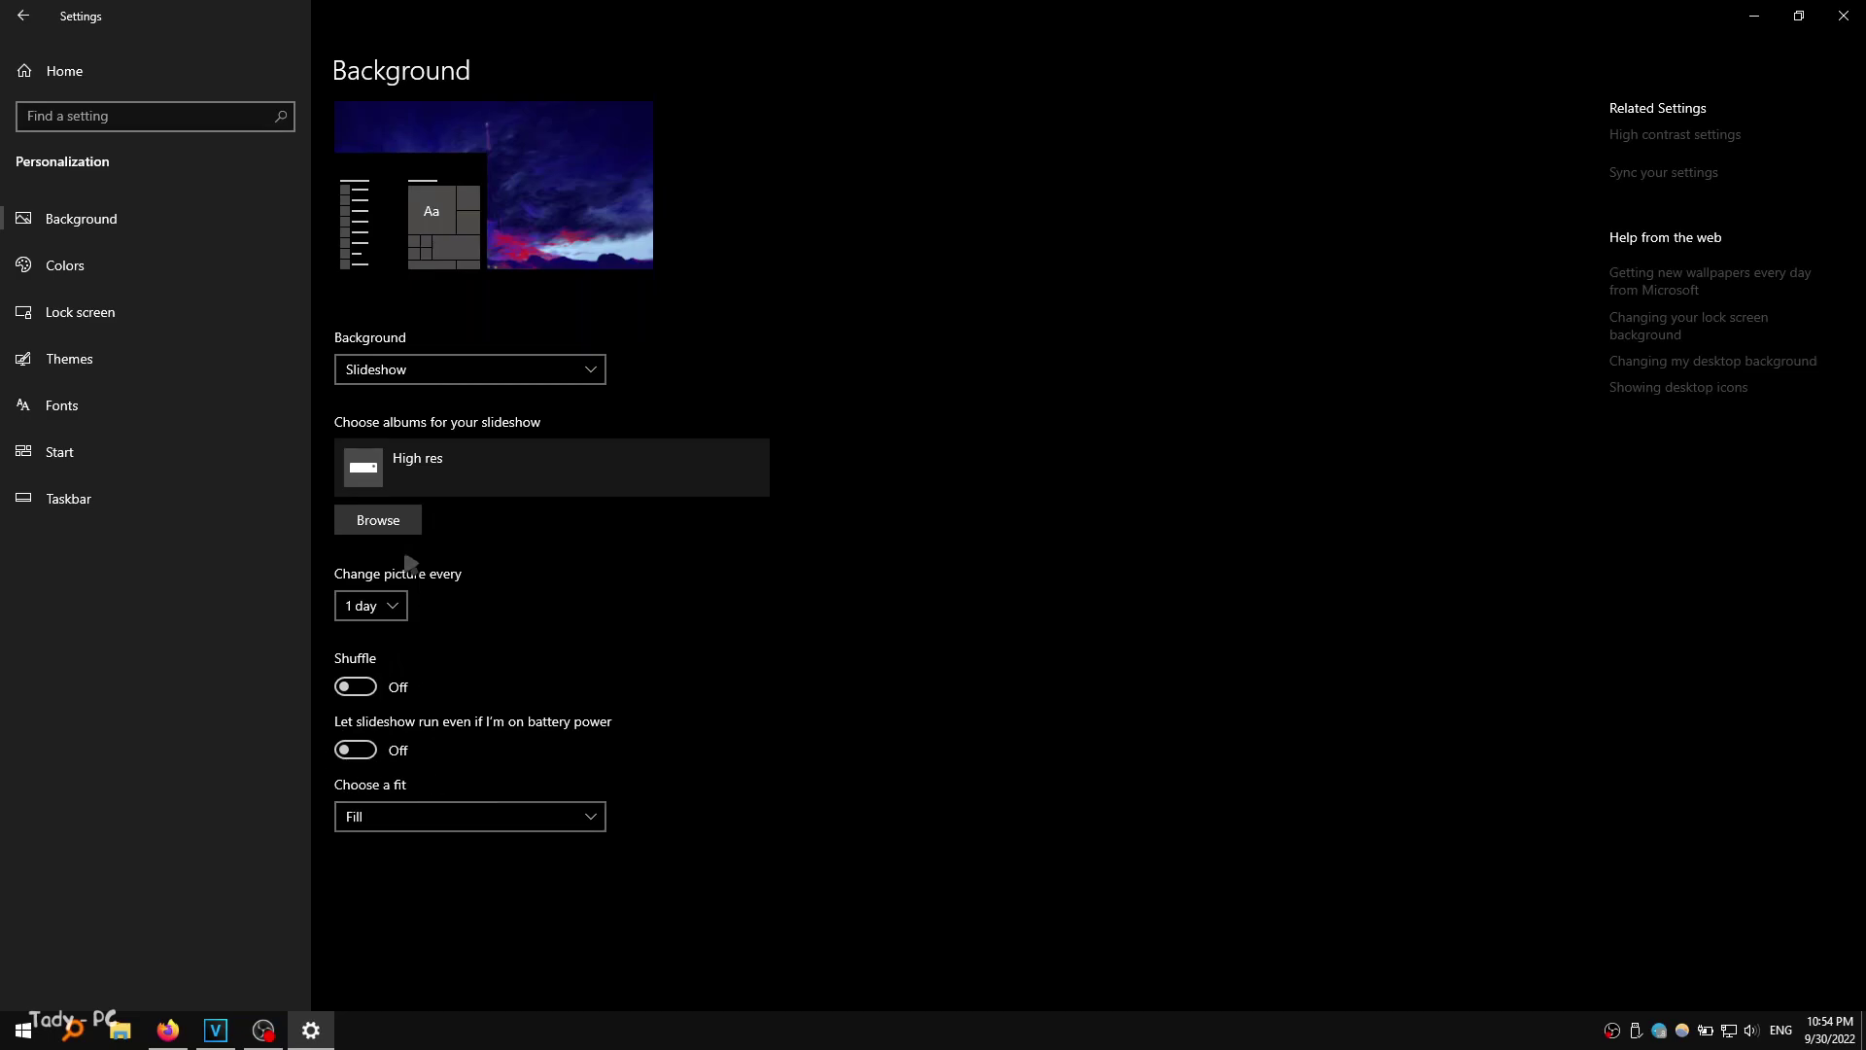
left_click(21, 16)
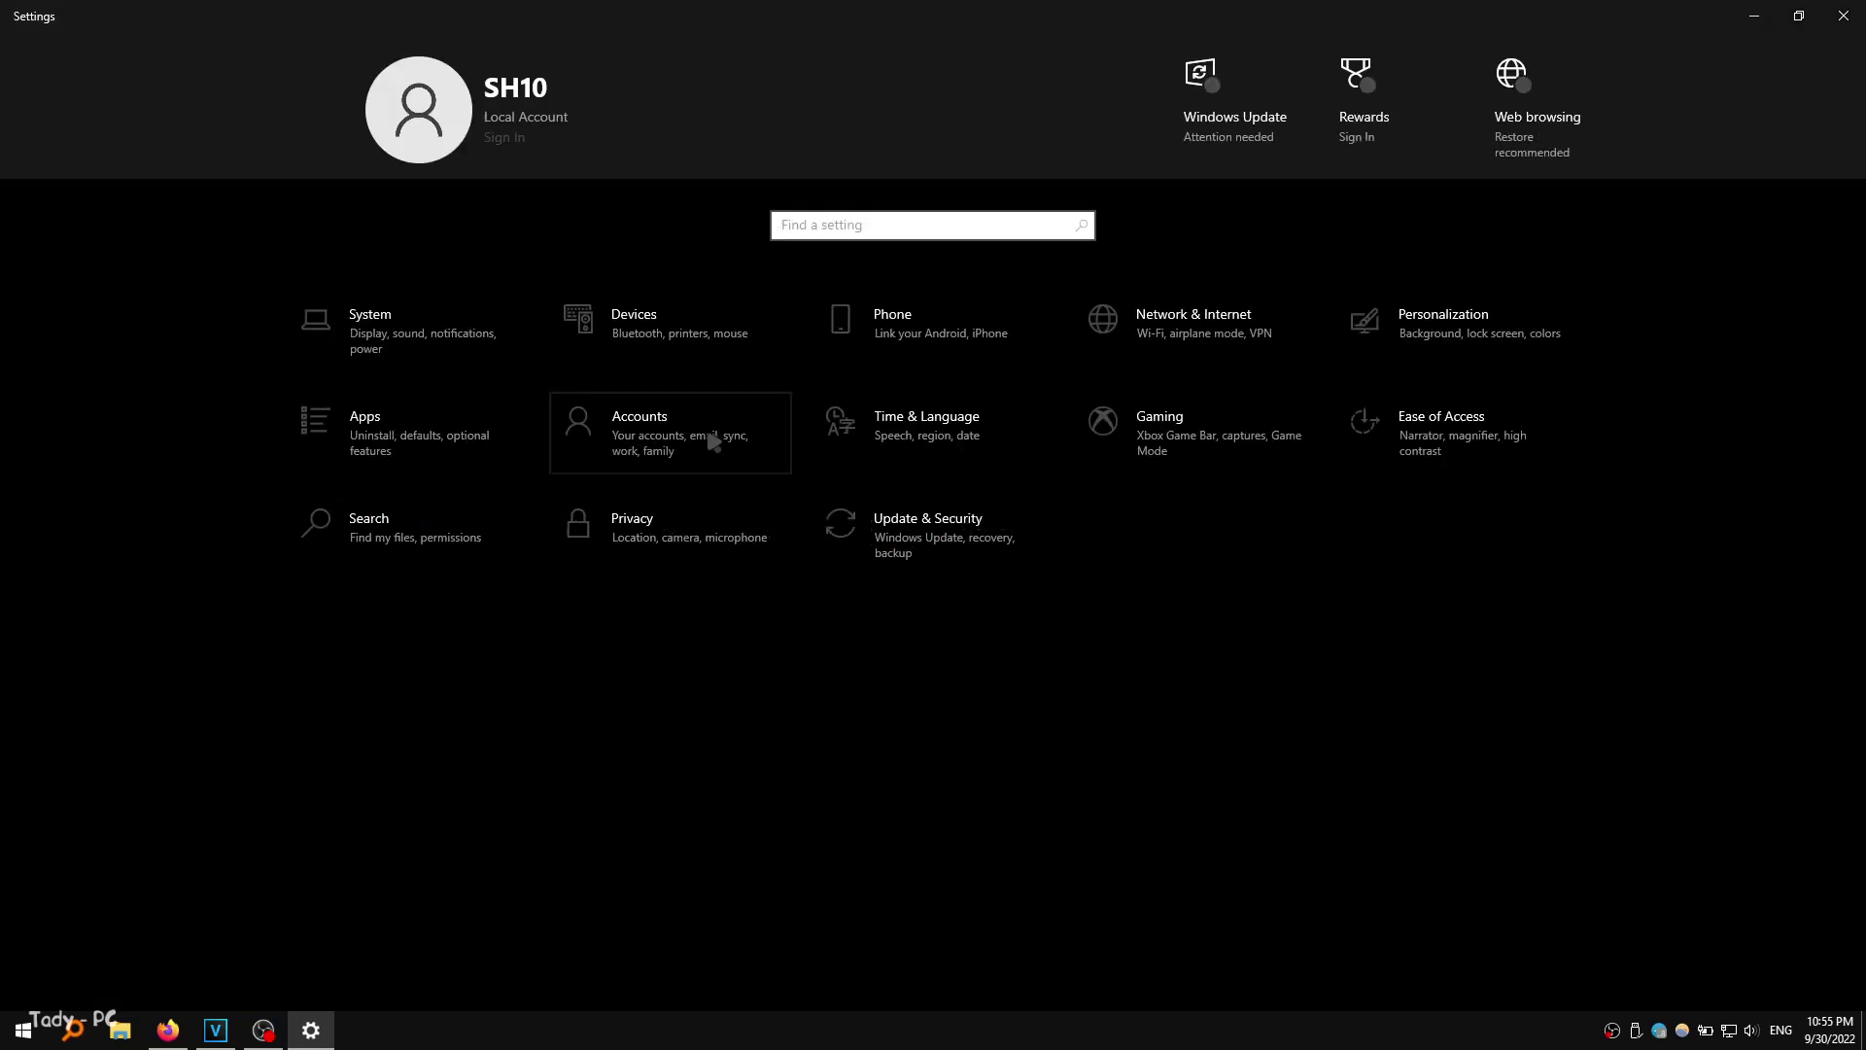
- Check the Xbox Game Bar and Game Mode switches in the Gaming settings
left_click(1173, 442)
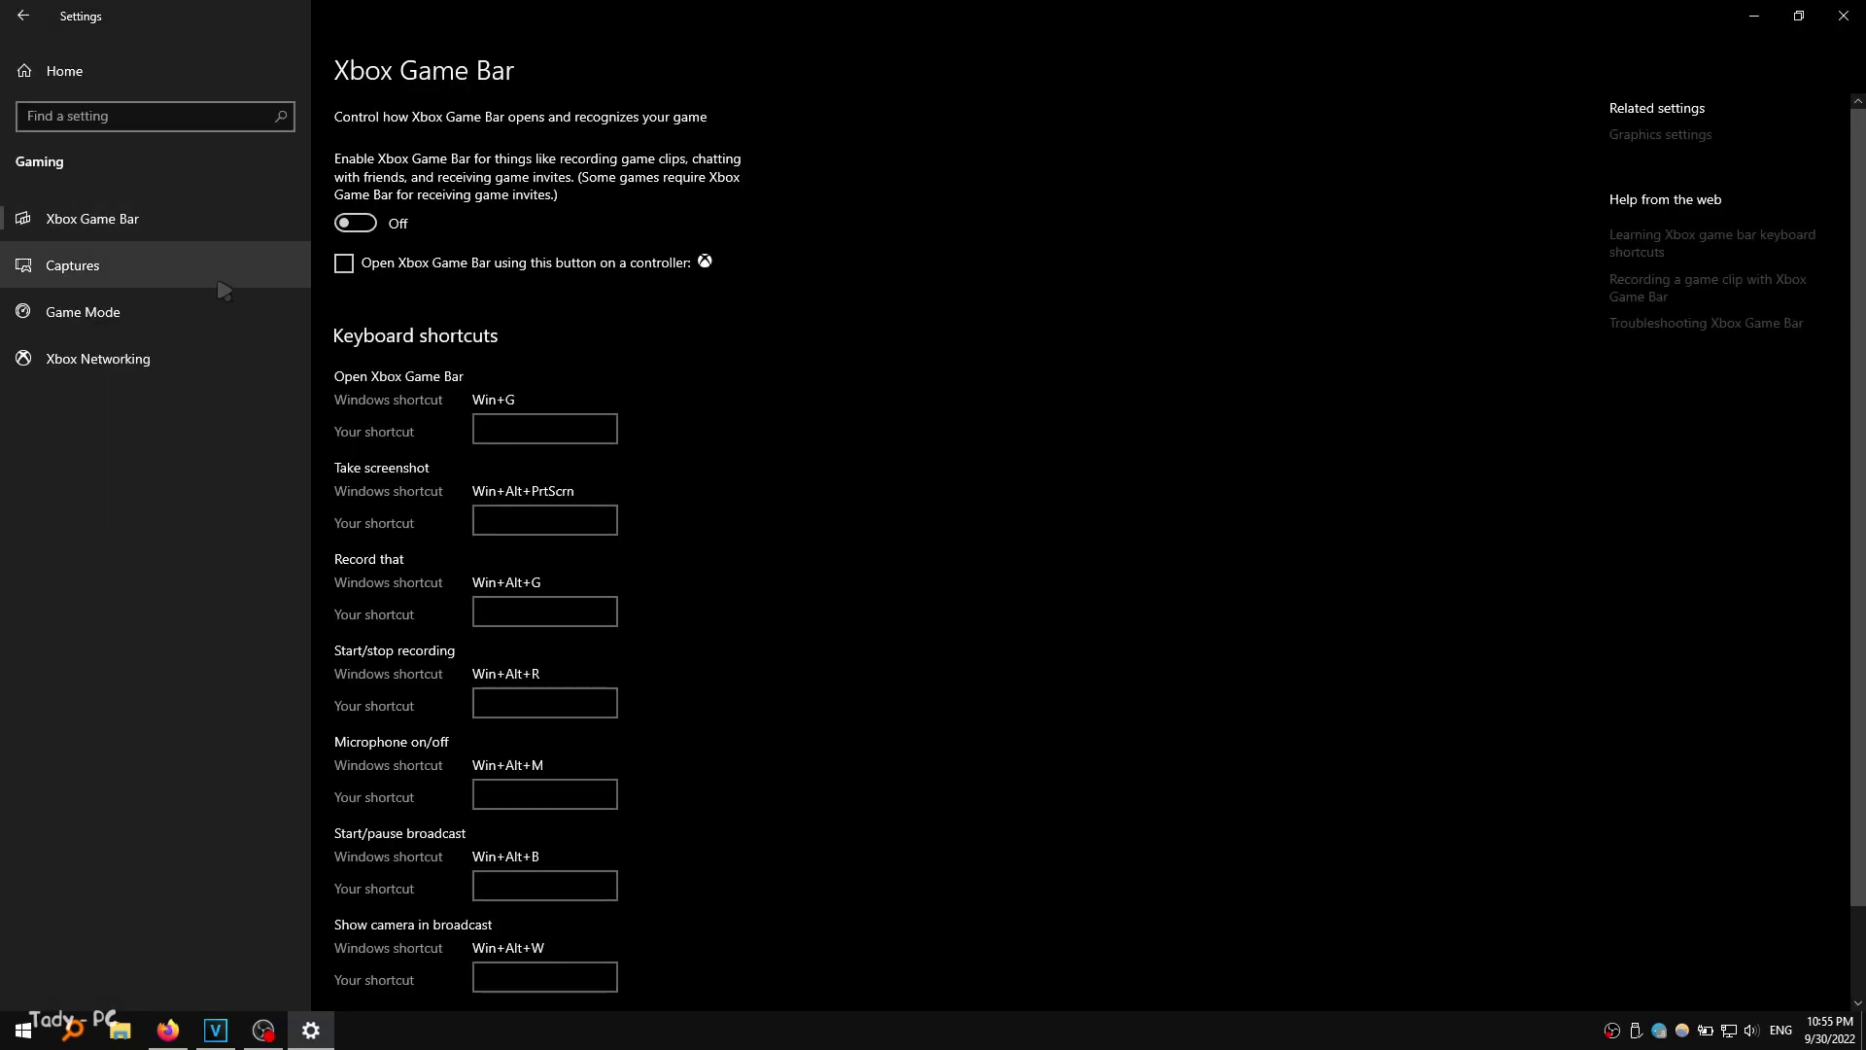
left_click(83, 311)
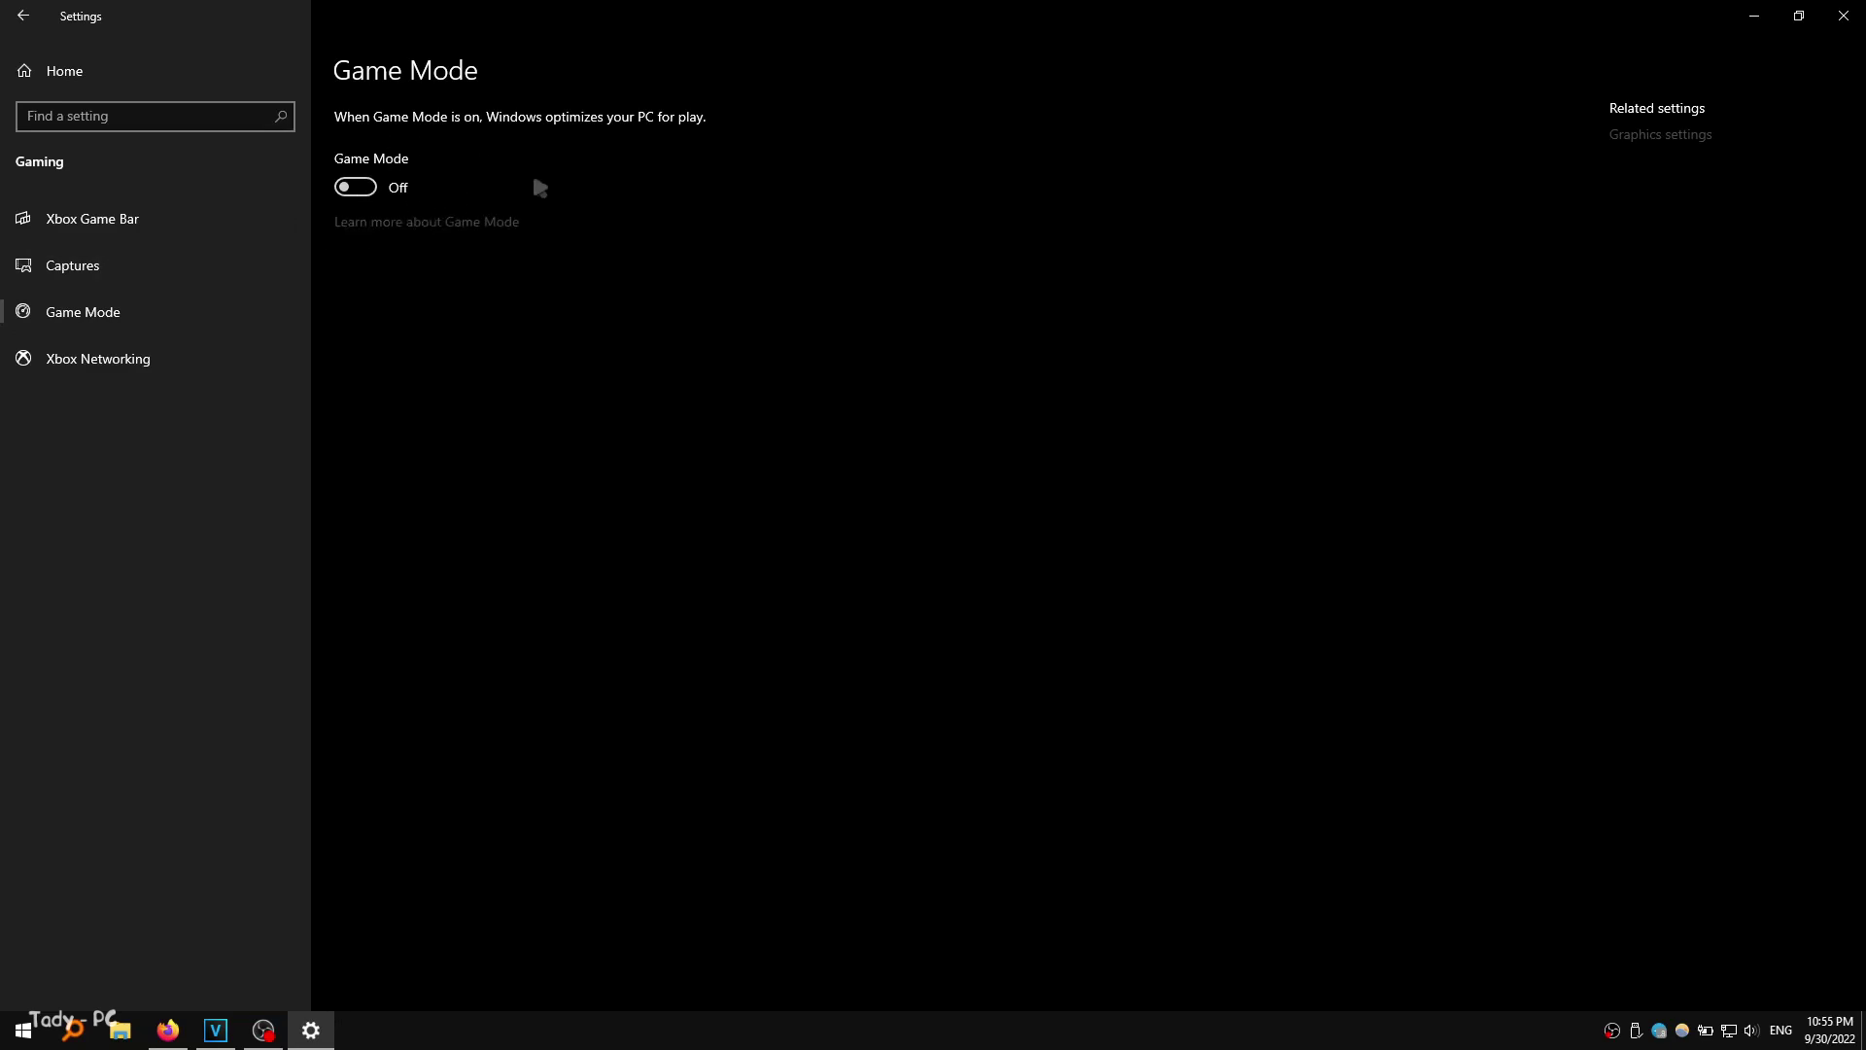
left_click(21, 14)
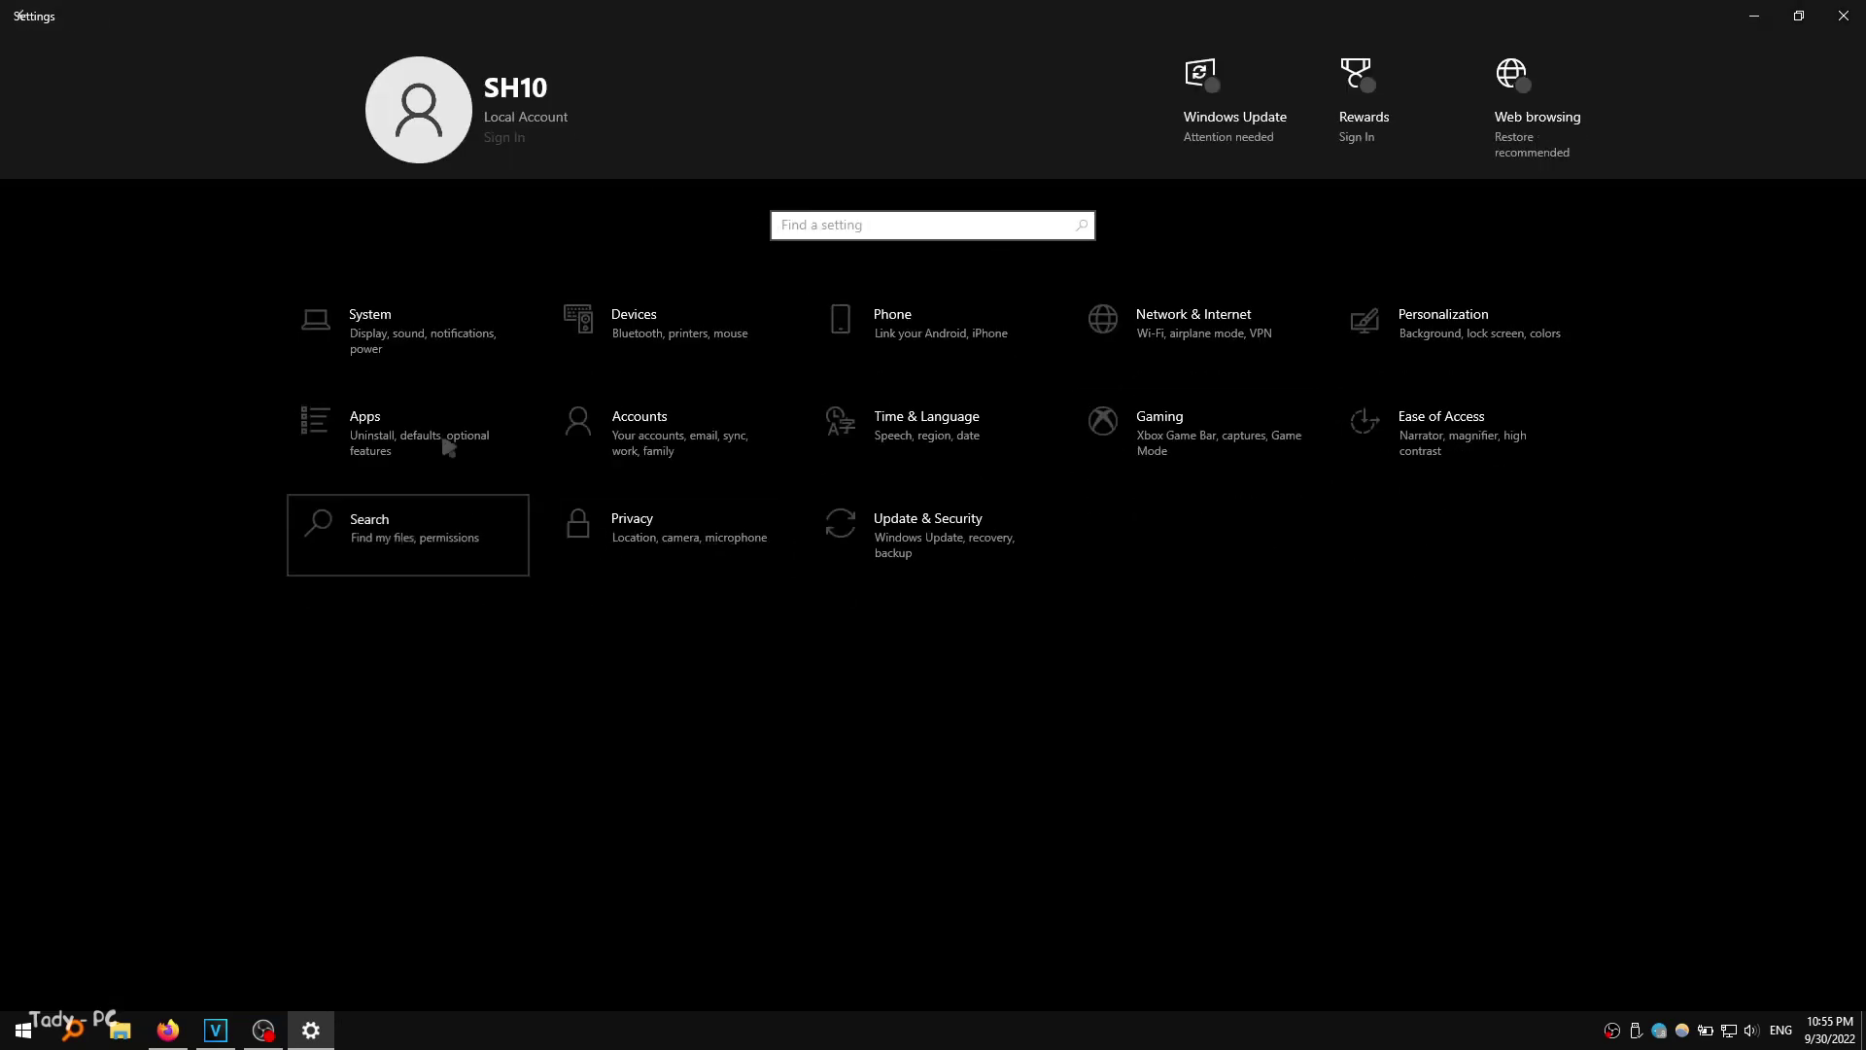
- Check the SafeSearch, cloud content search and device search history options in the Search settings
left_click(408, 533)
left_click(347, 417)
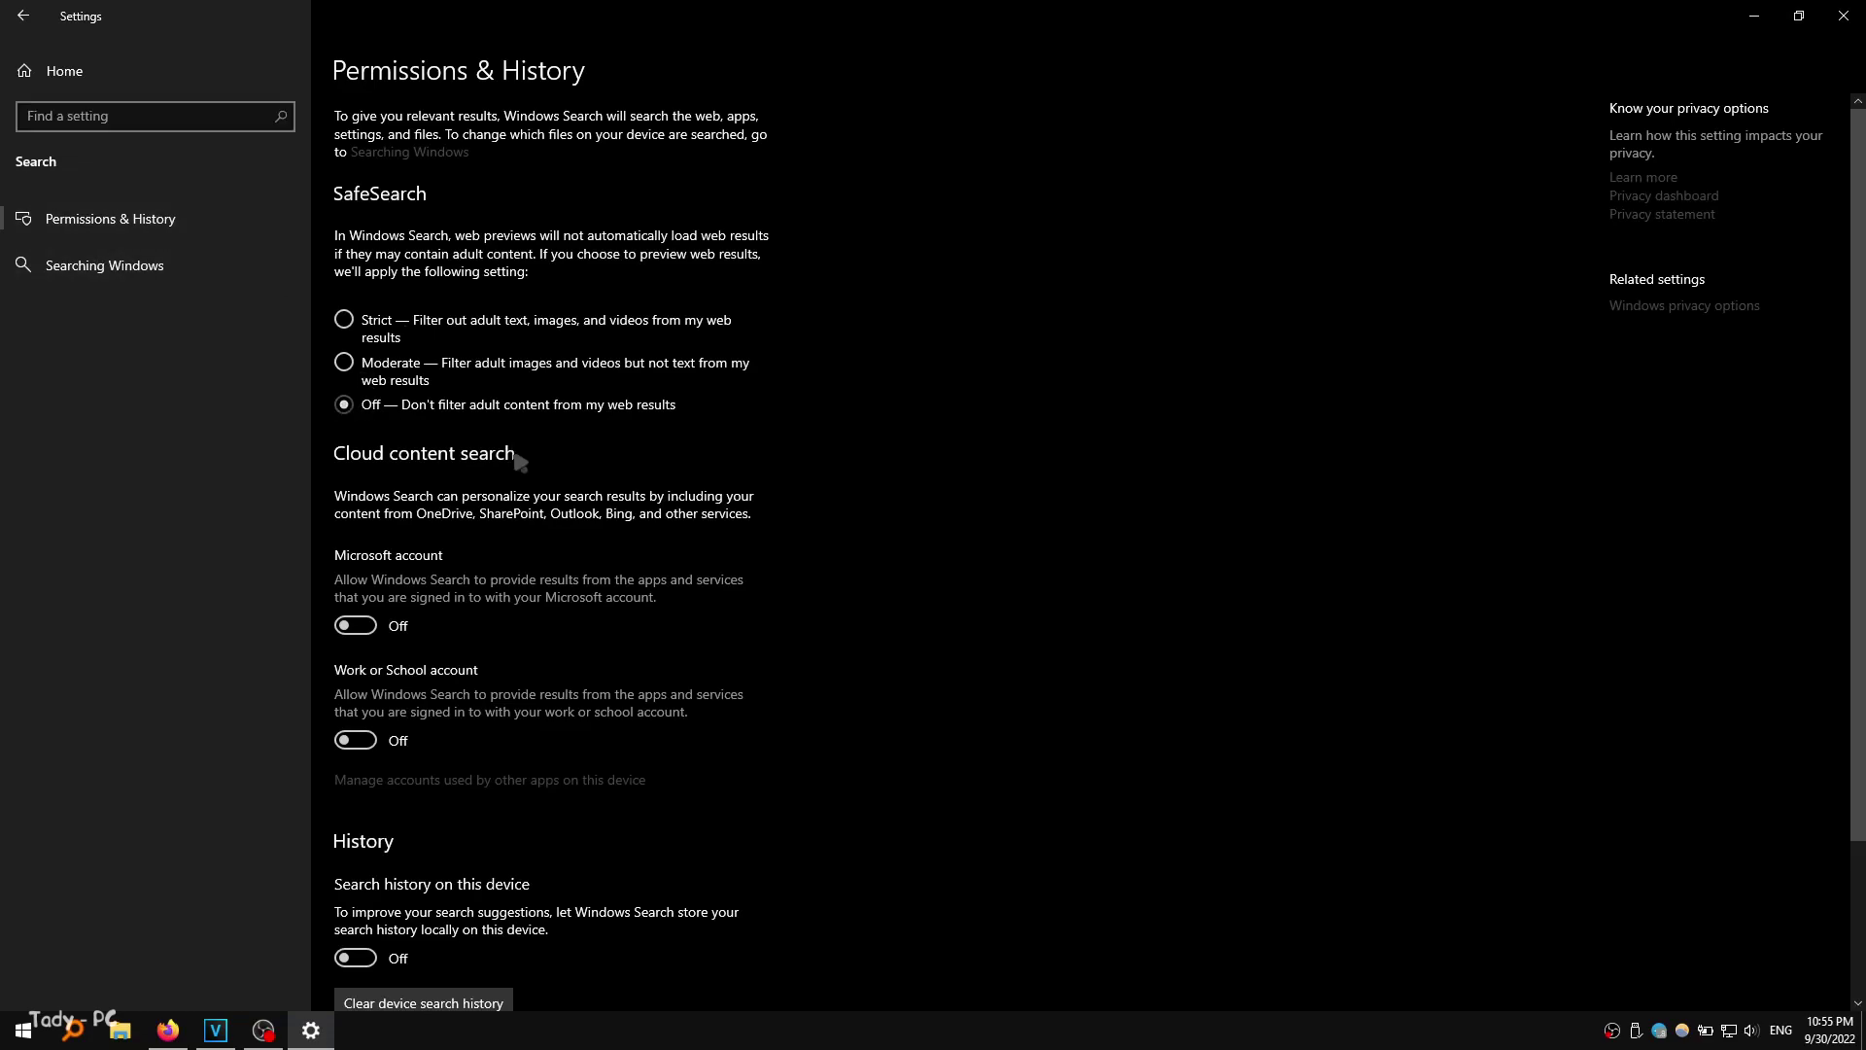
scroll(377, 743, "down", 2)
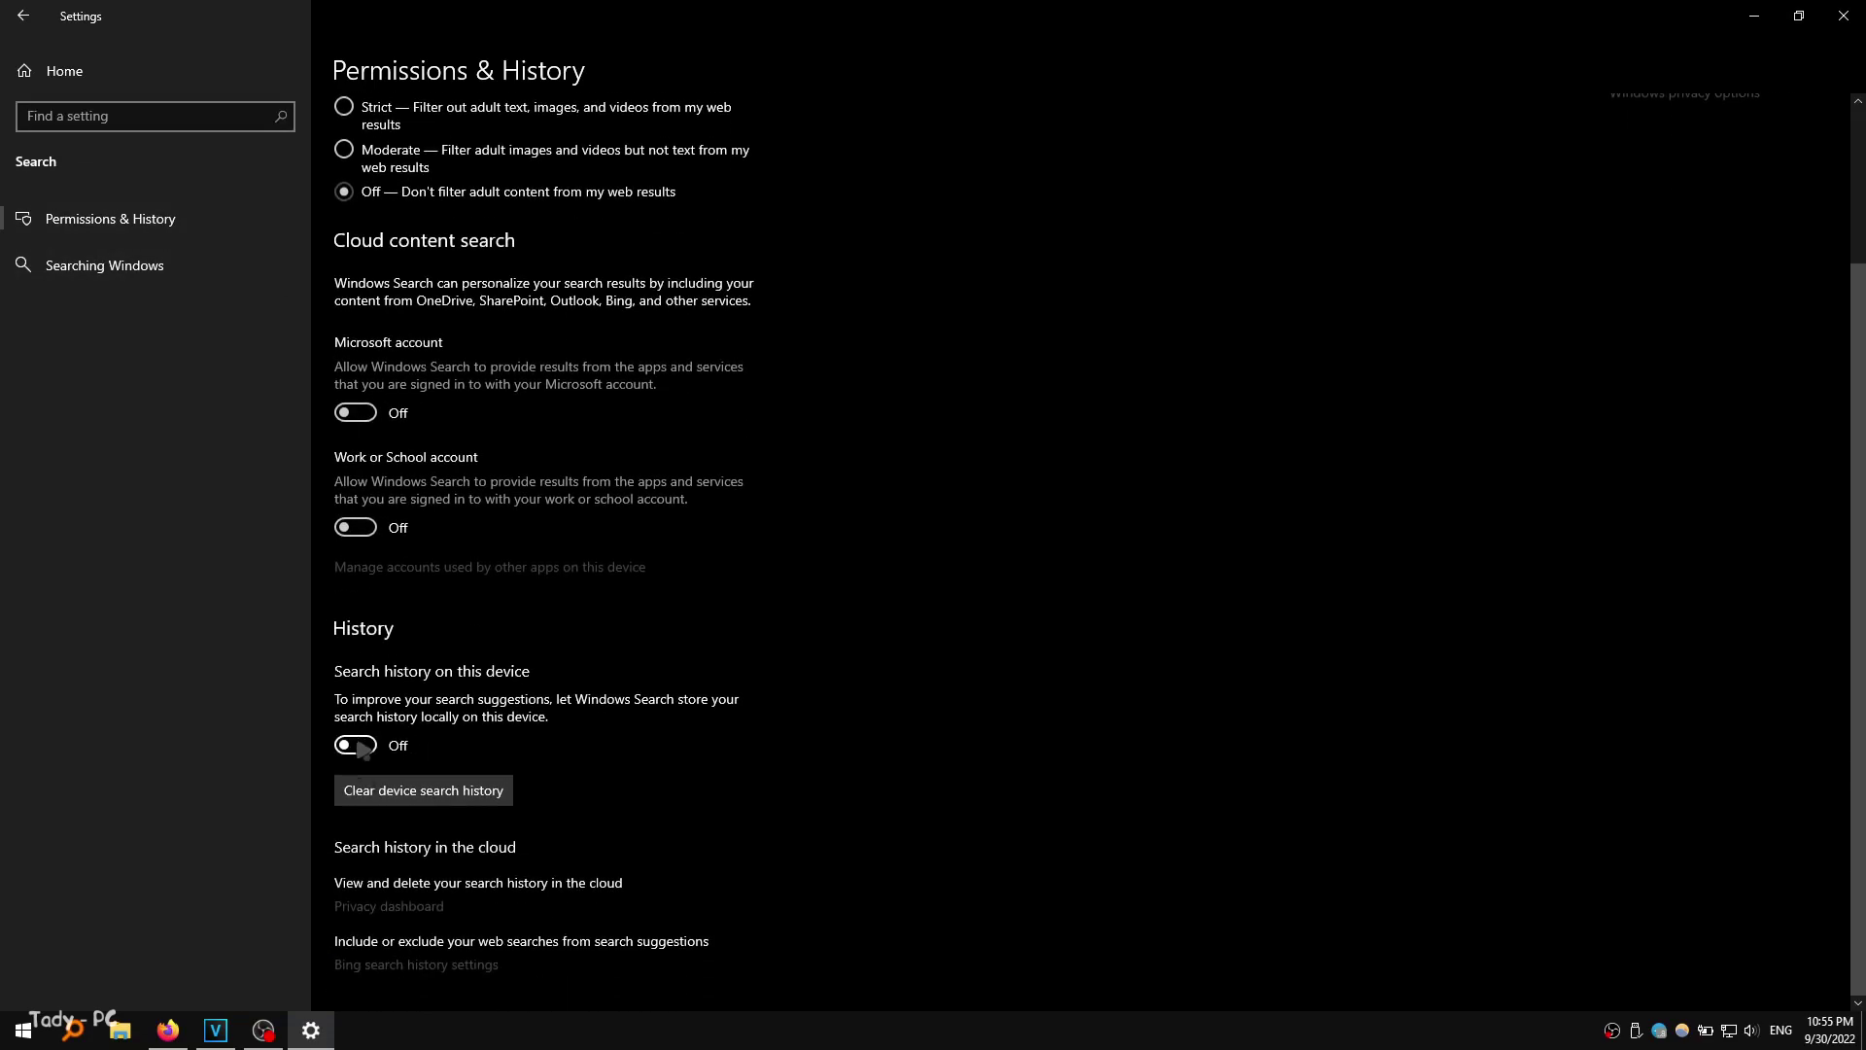
left_click(22, 15)
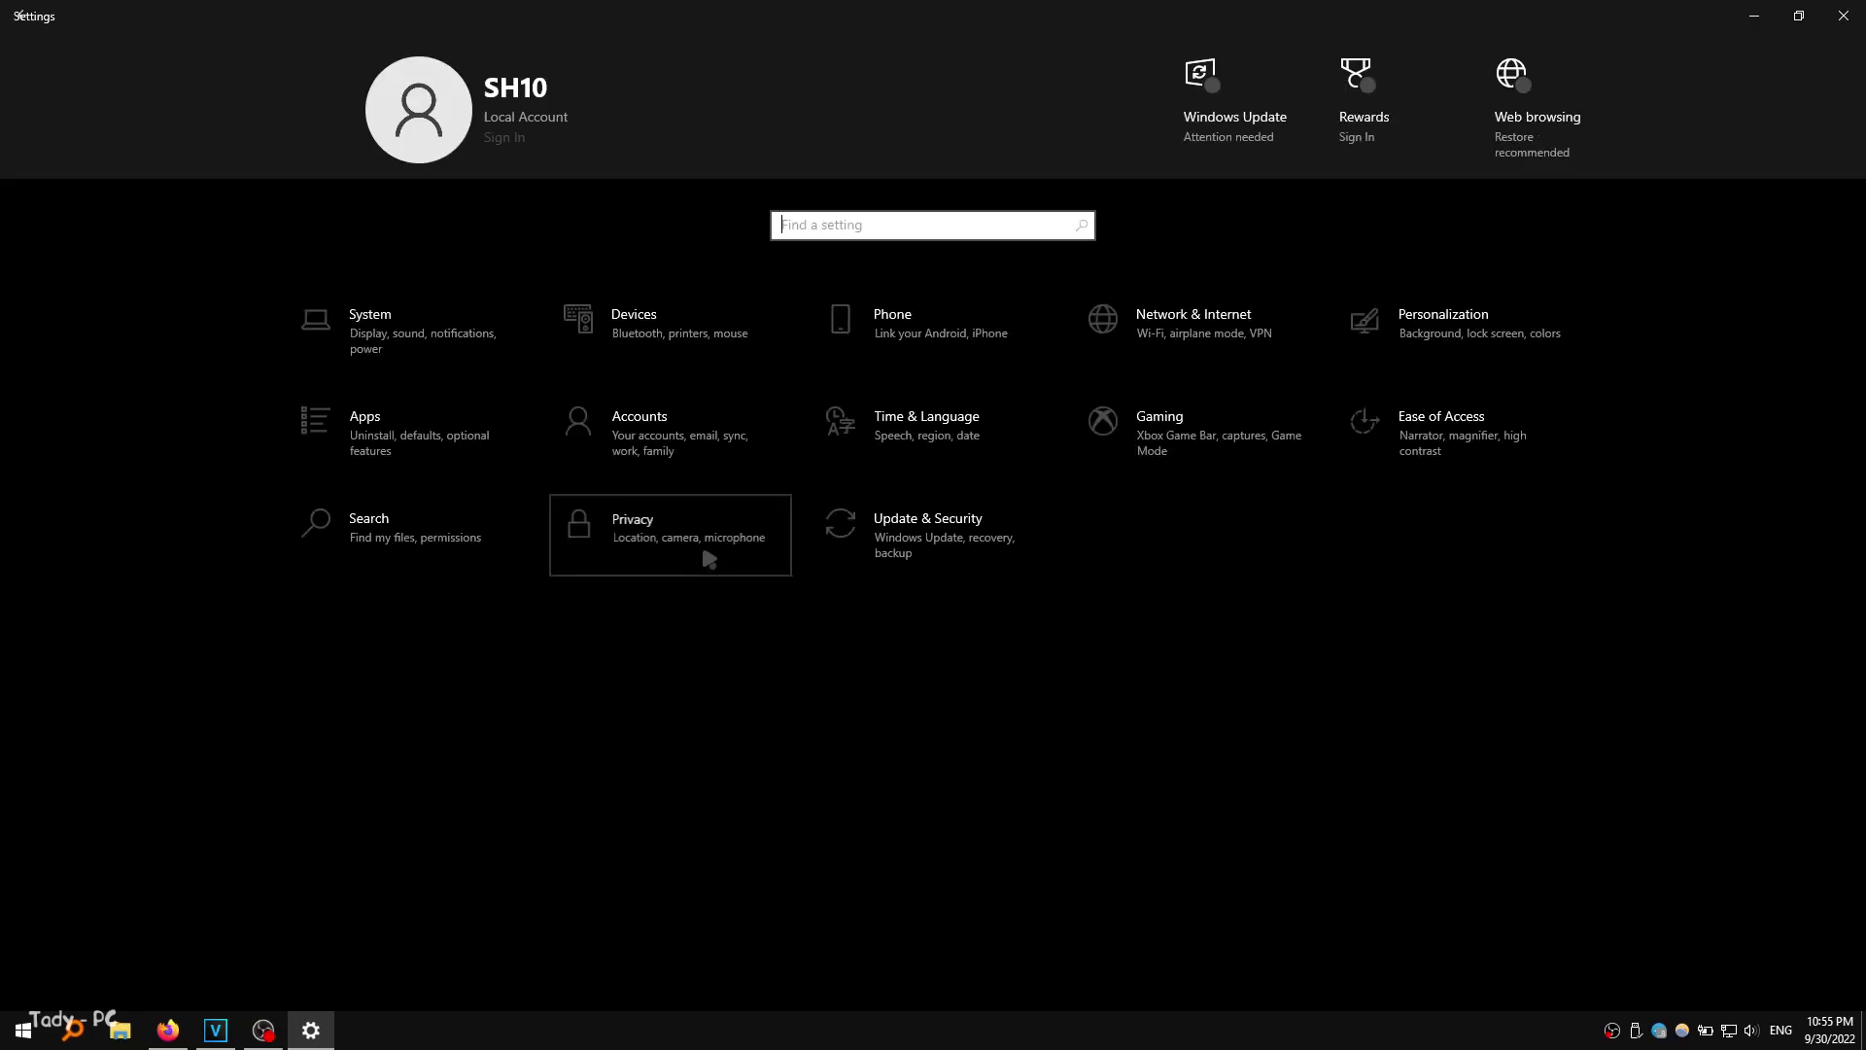
- Switch the permission for apps to run in the background on and back off in the Privacy settings
left_click(701, 541)
scroll(126, 499, "down", 5)
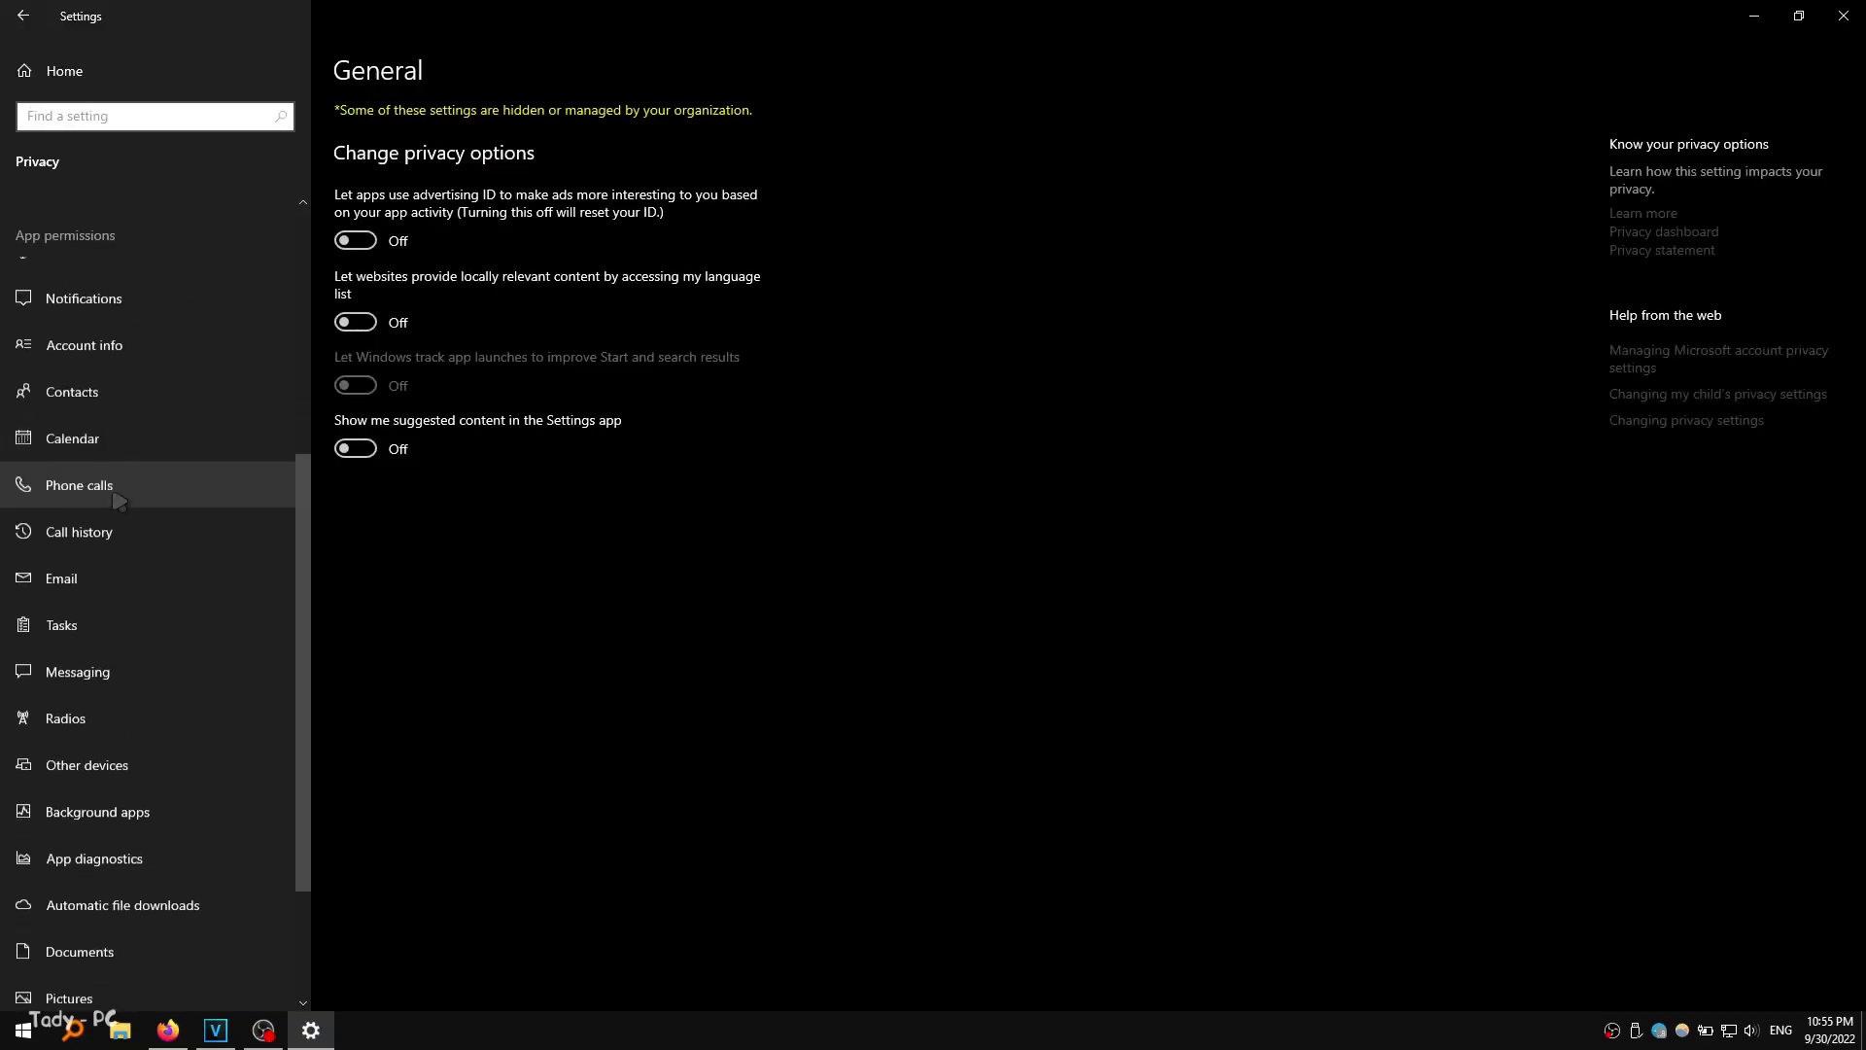
left_click(100, 807)
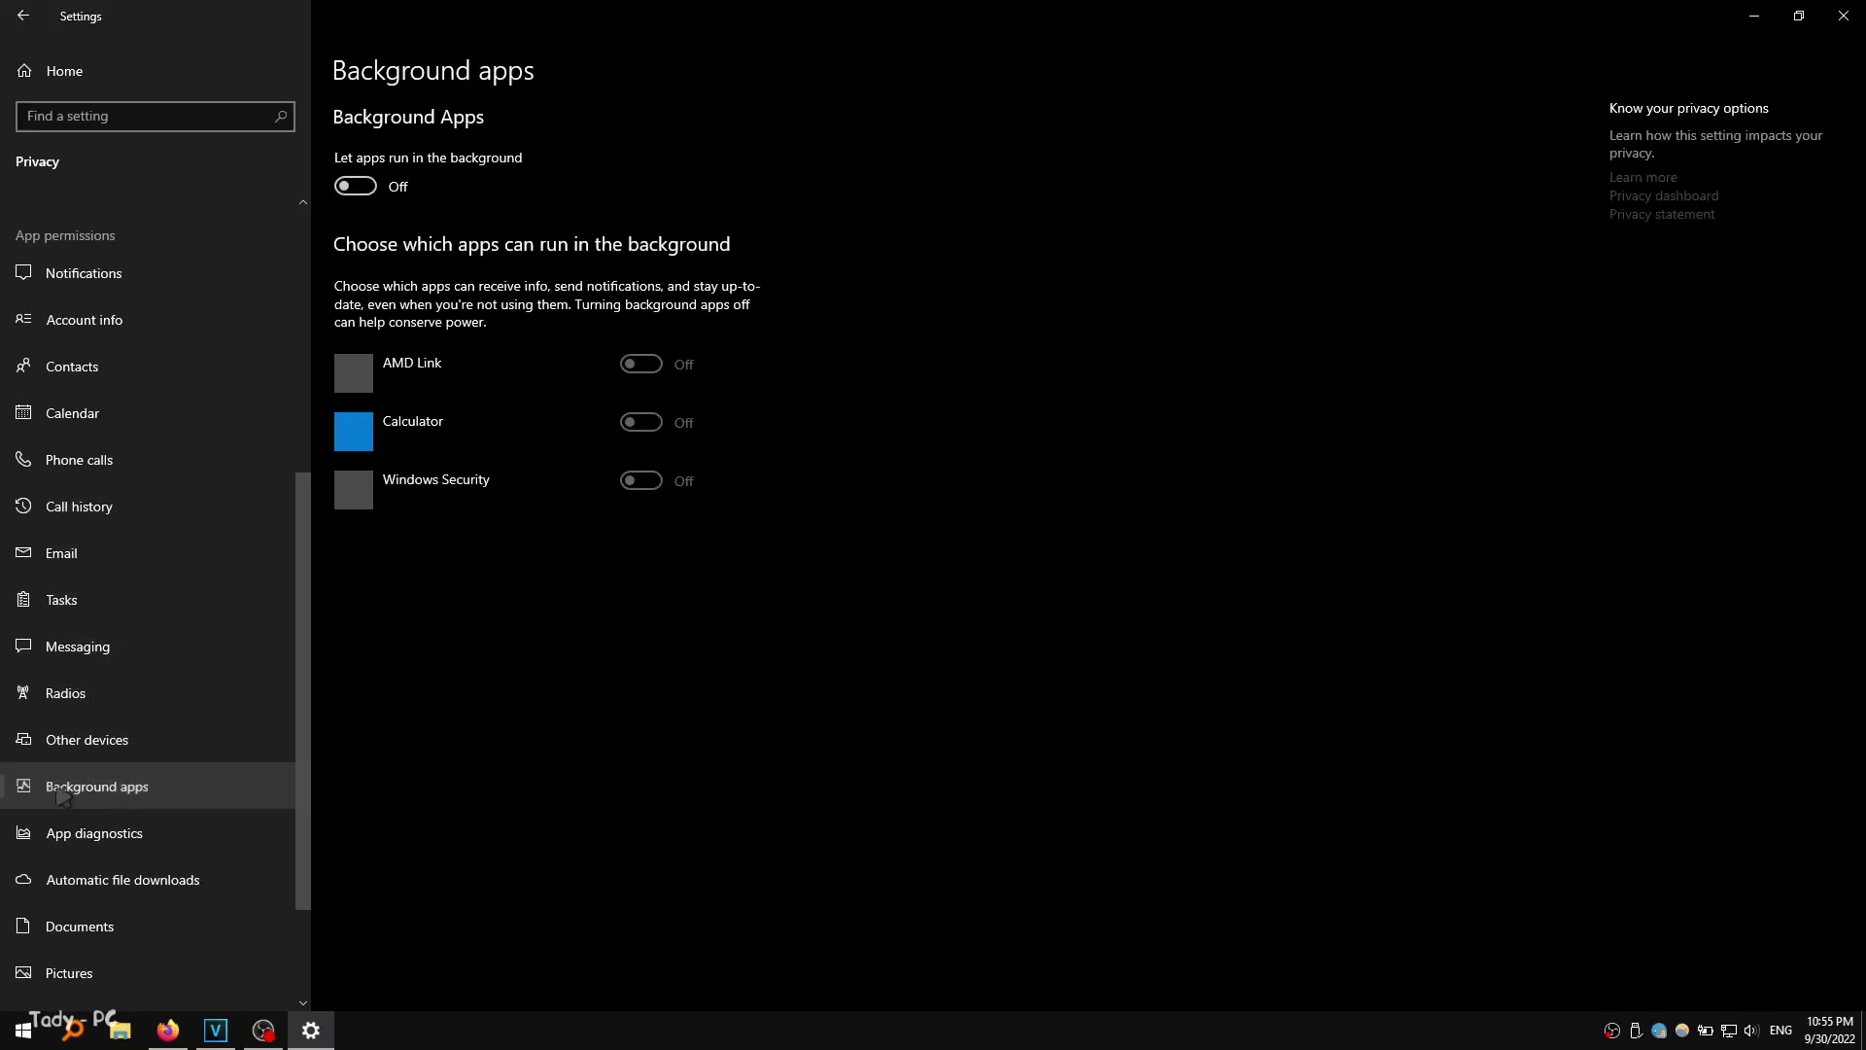
left_click(348, 191)
left_click(352, 189)
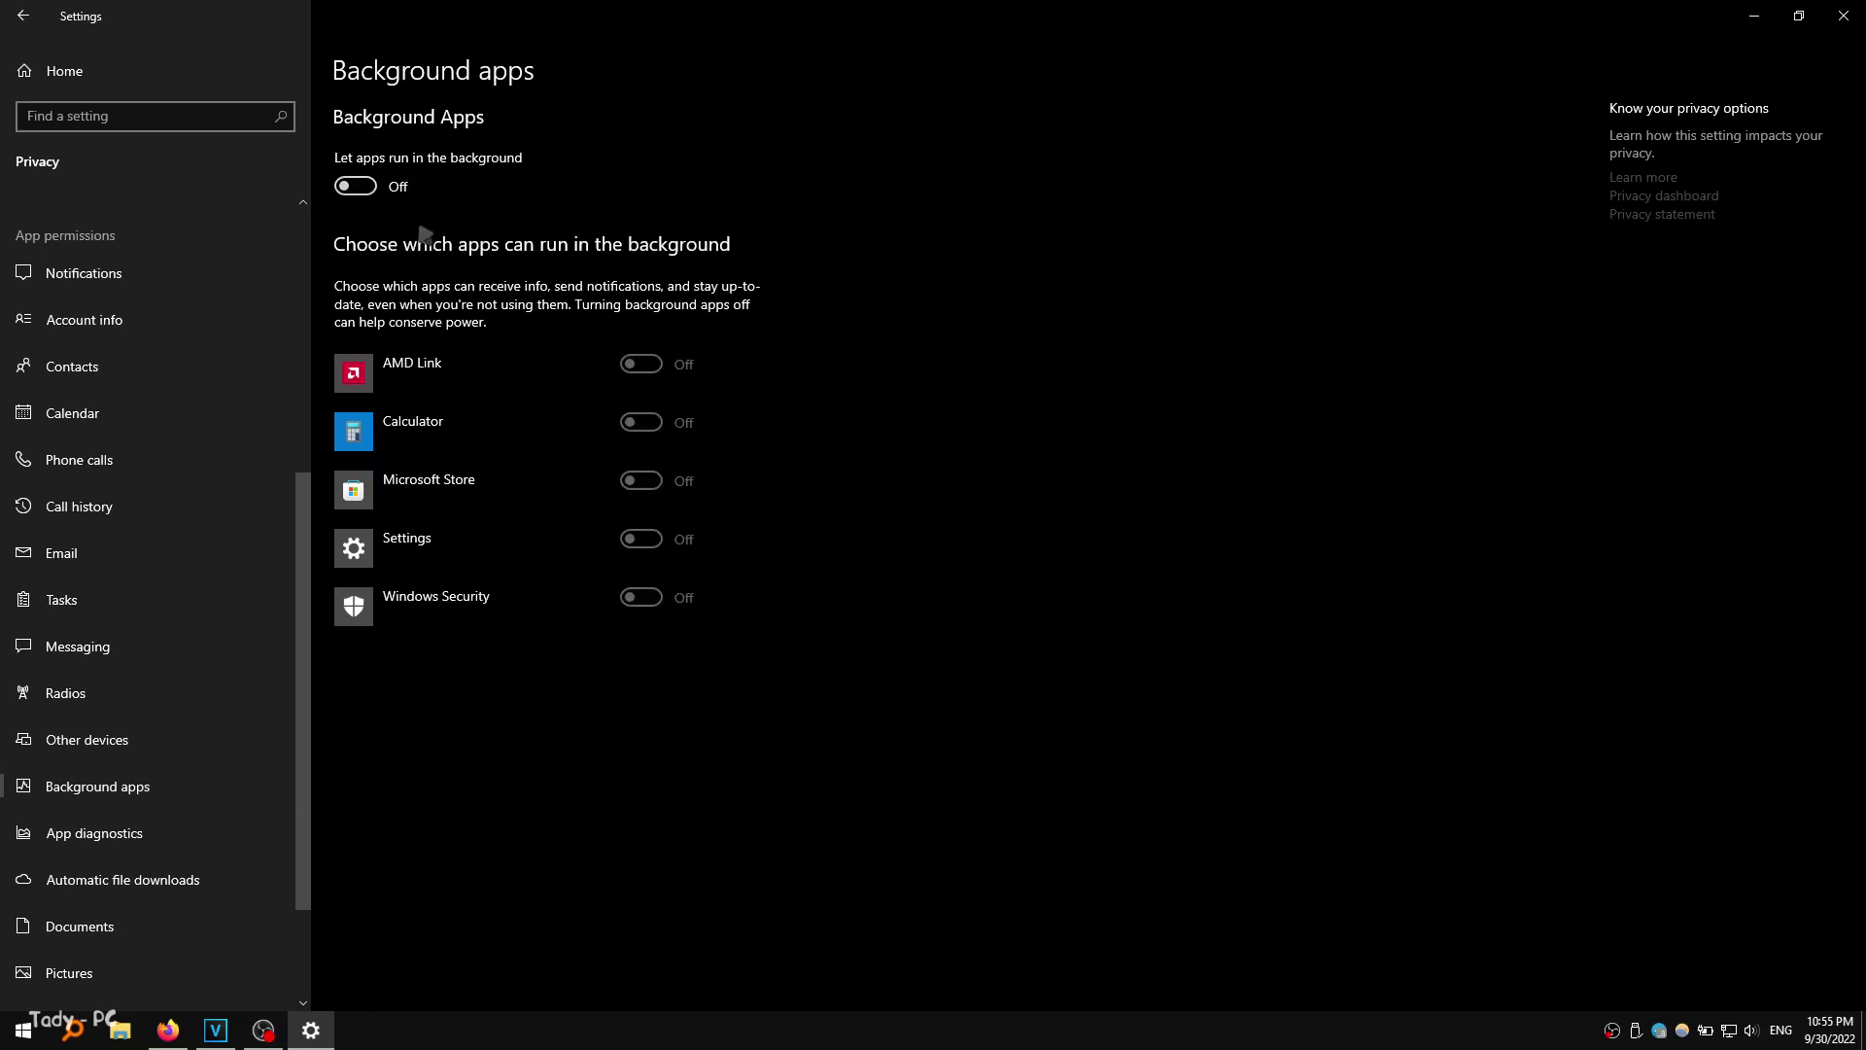
left_click(70, 67)
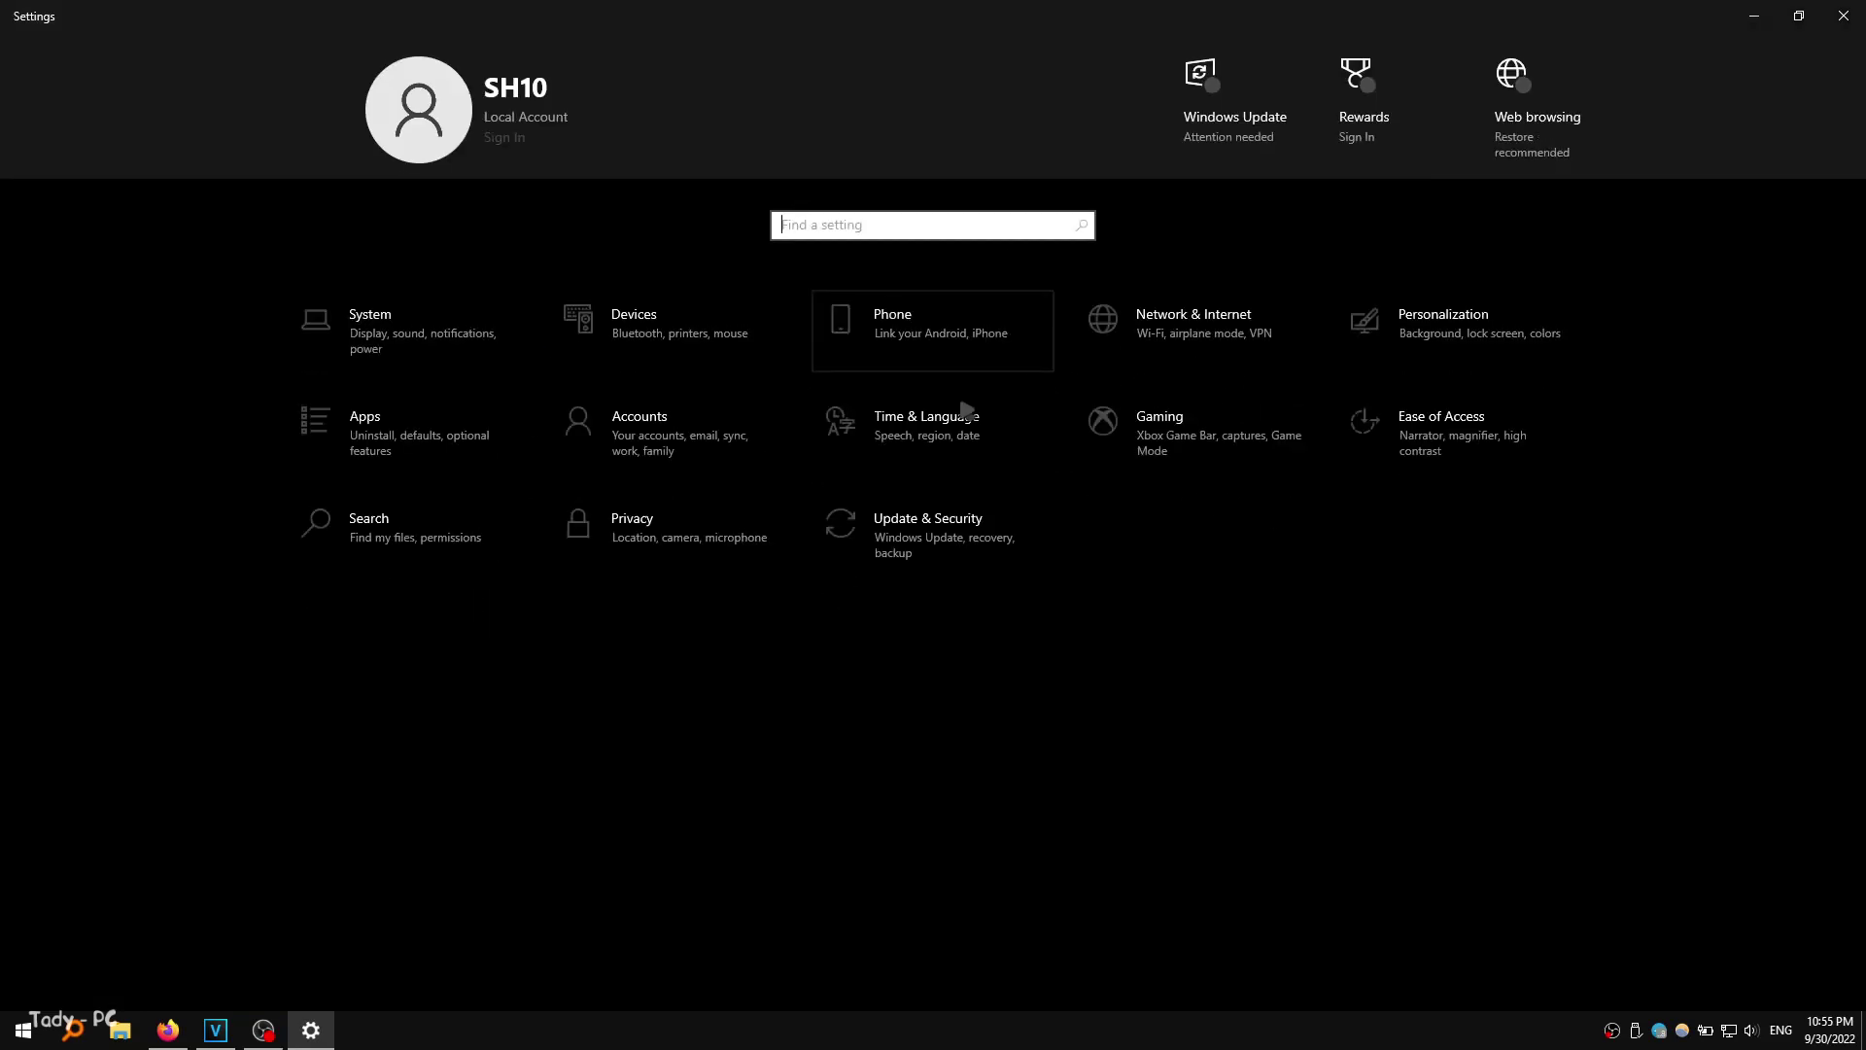
- Make sure downloads from other PCs are off in Delivery Optimization under Update & Security, and close Settings
key("Return")
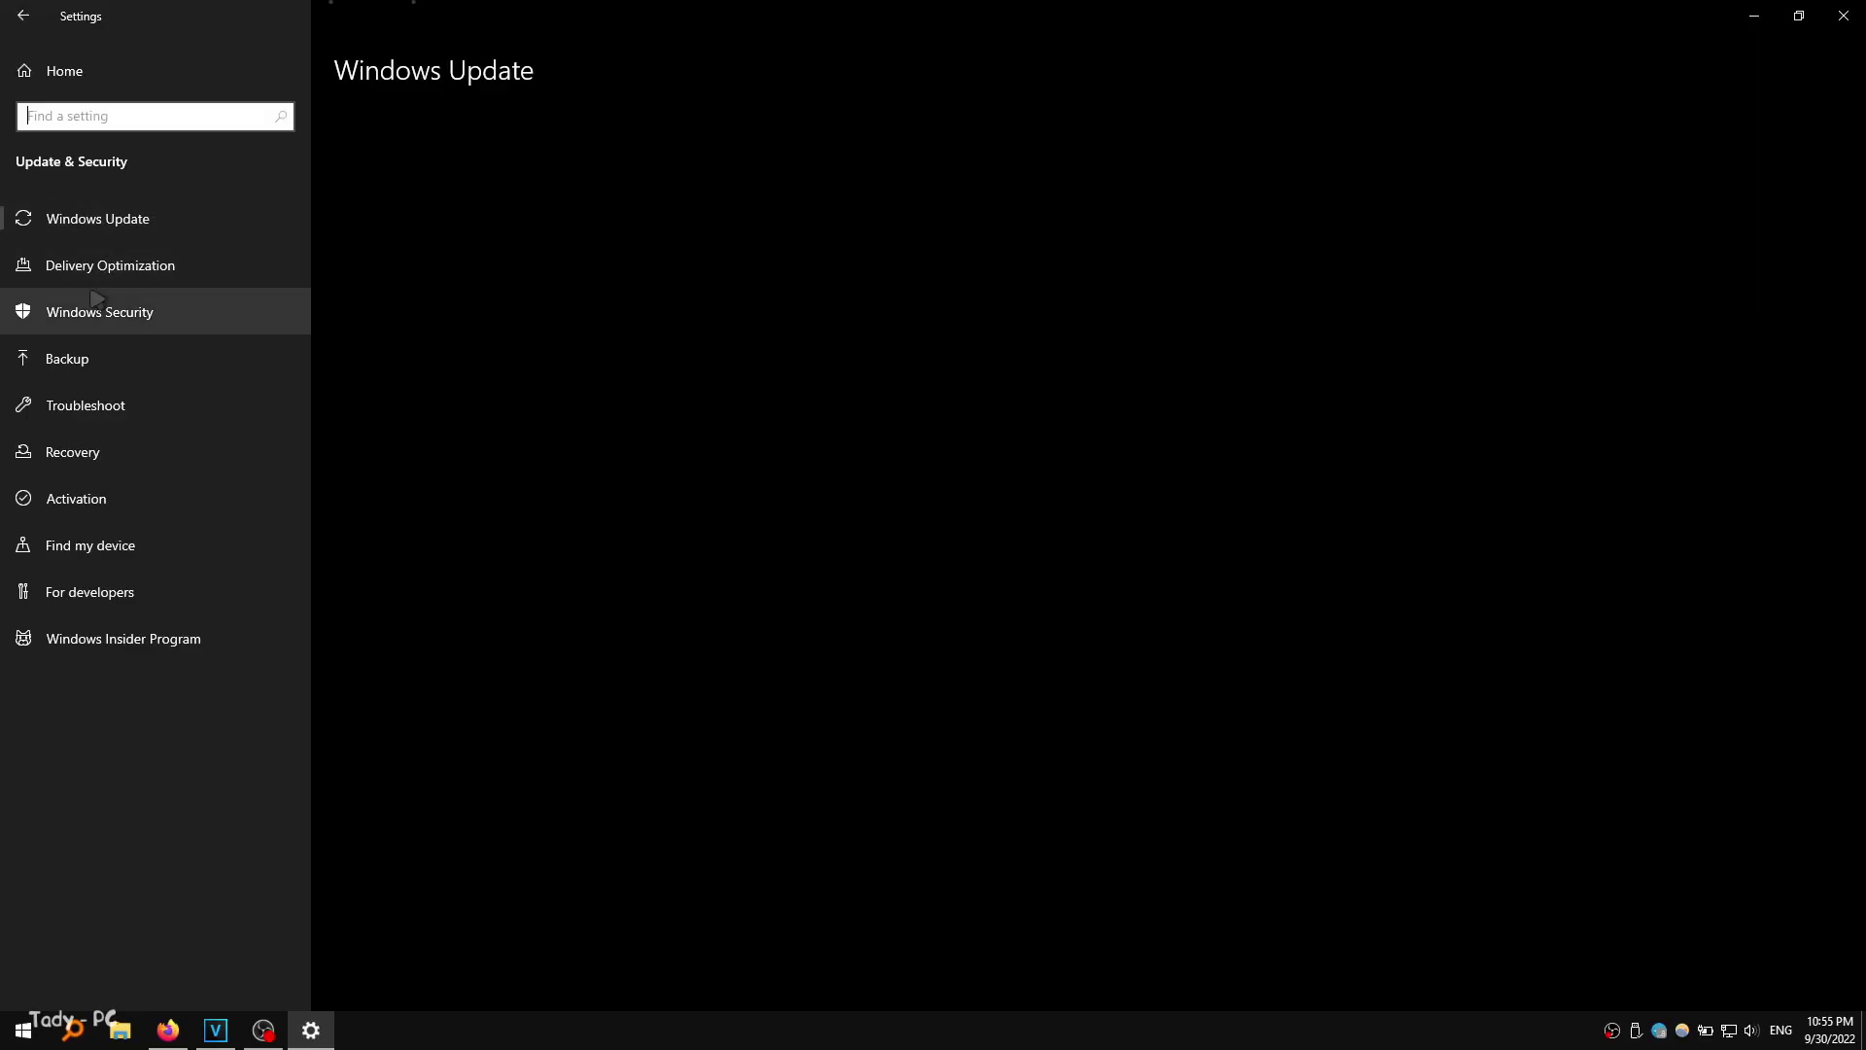
left_click(38, 277)
left_click(357, 455)
left_click(357, 453)
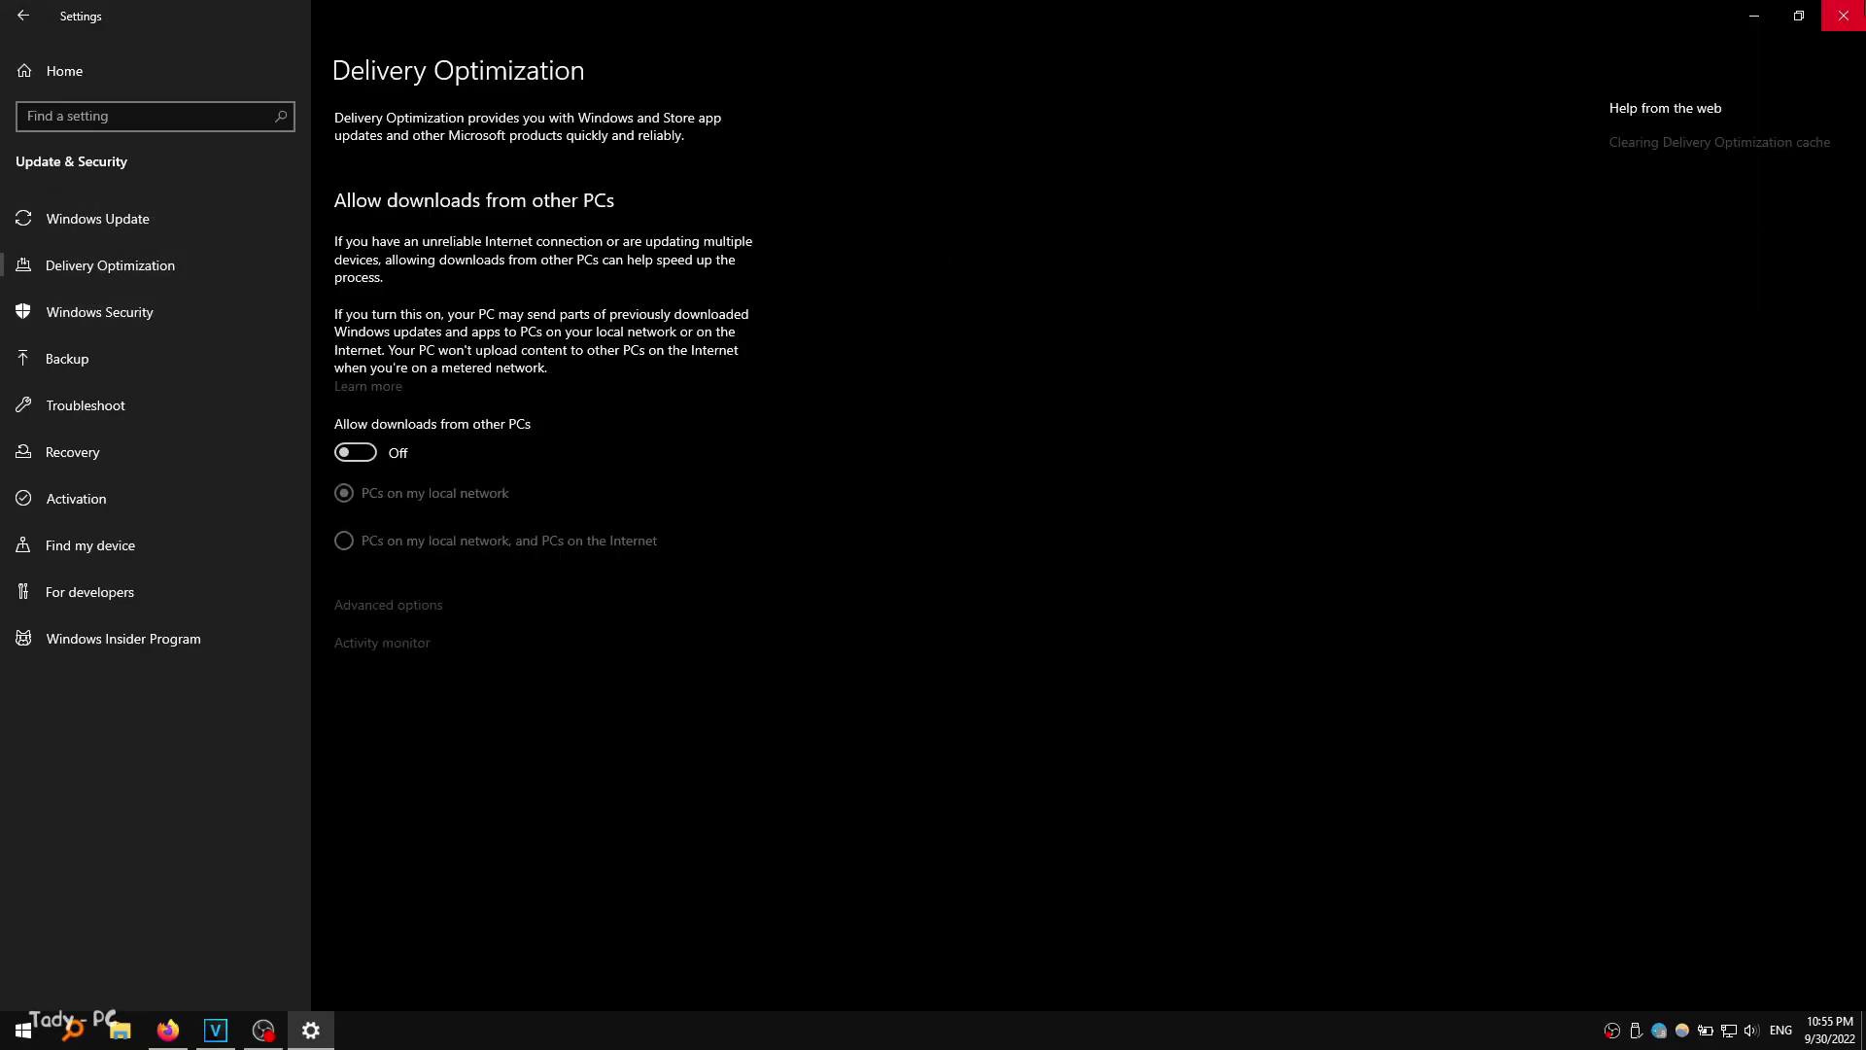
left_click(1844, 15)
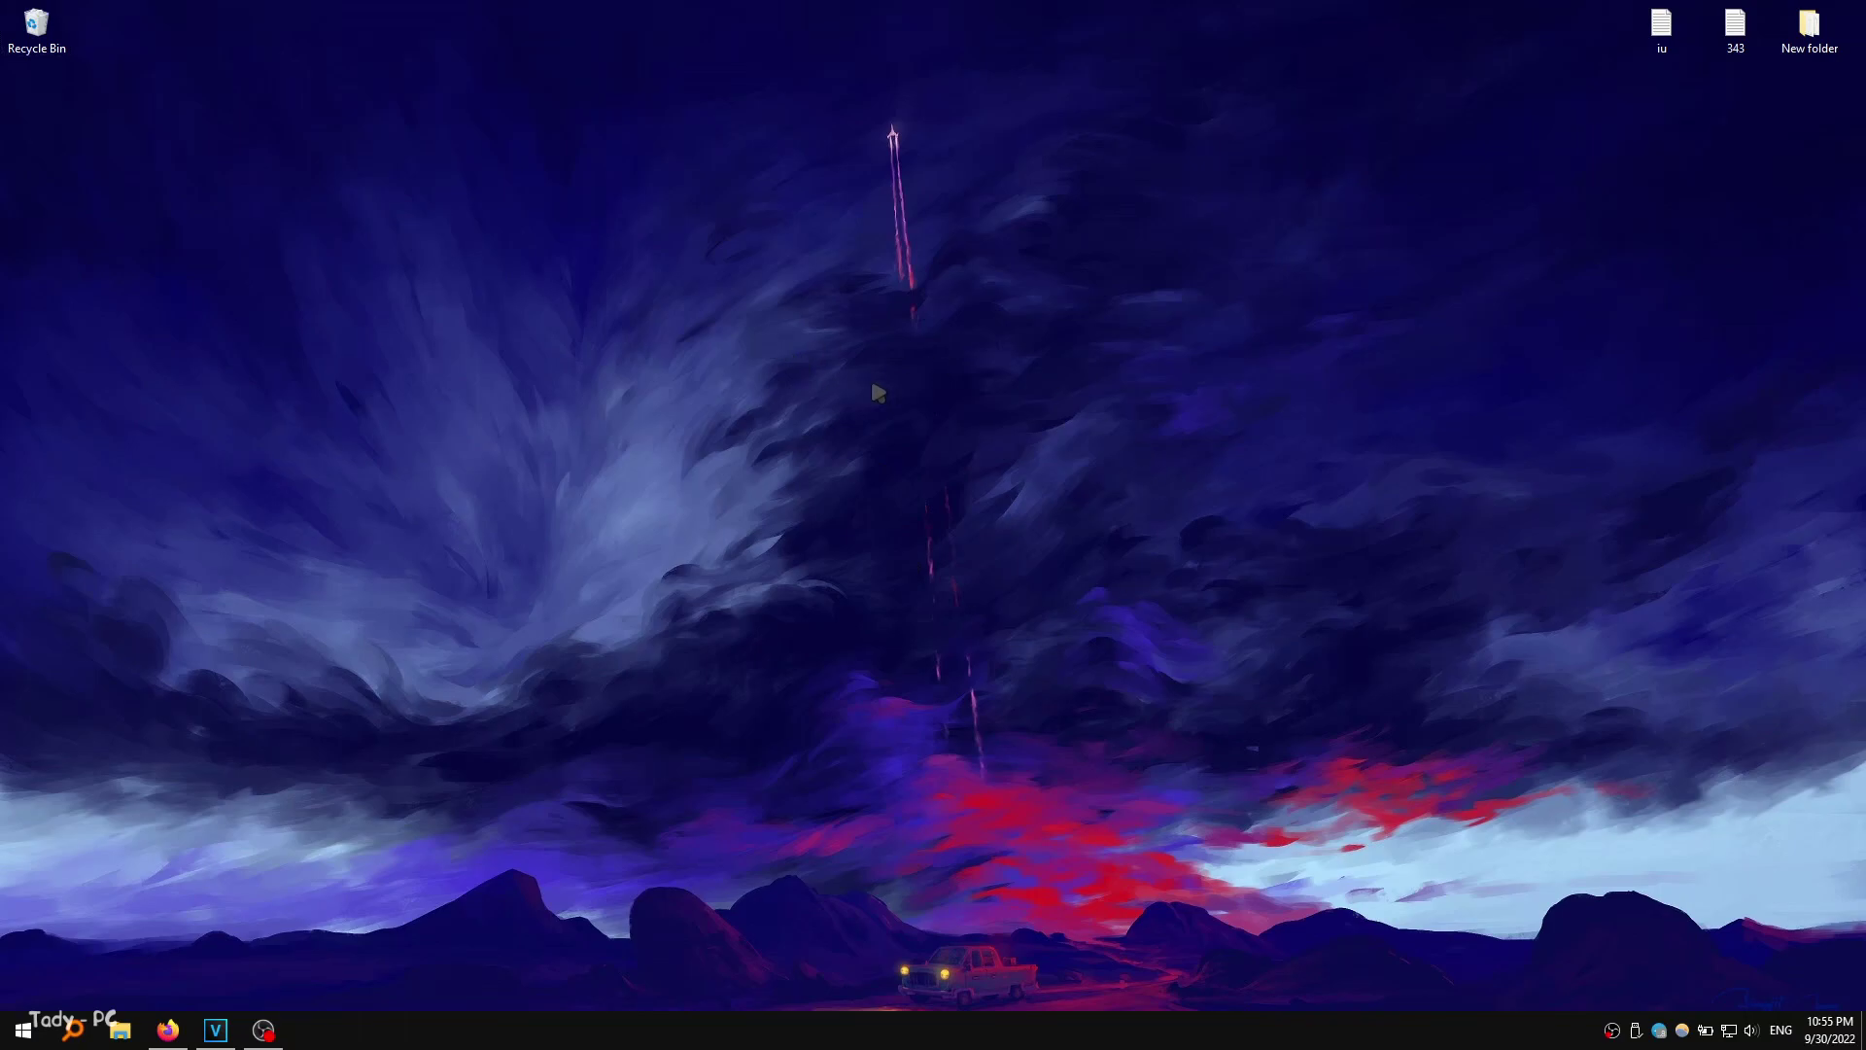
- Switch to File Explorer and open the computer's system properties from This PC
key("super+e")
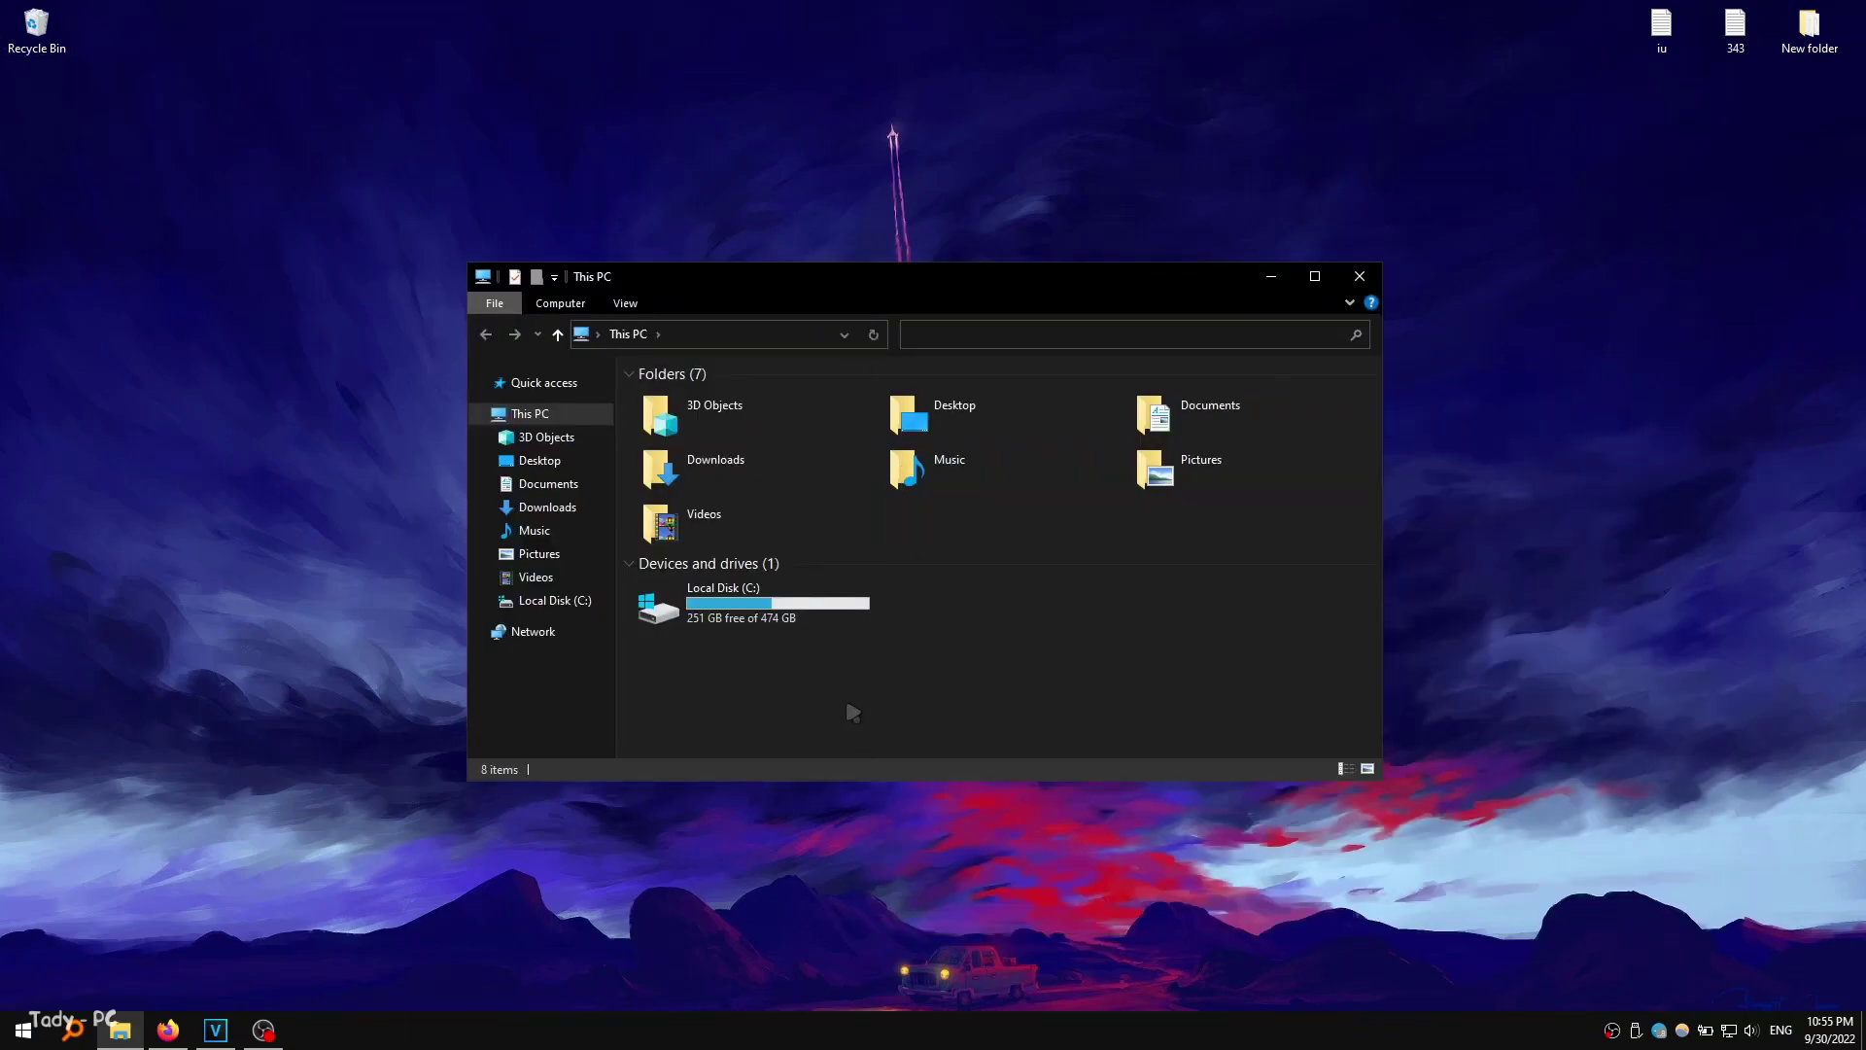
right_click(853, 712)
left_click(908, 913)
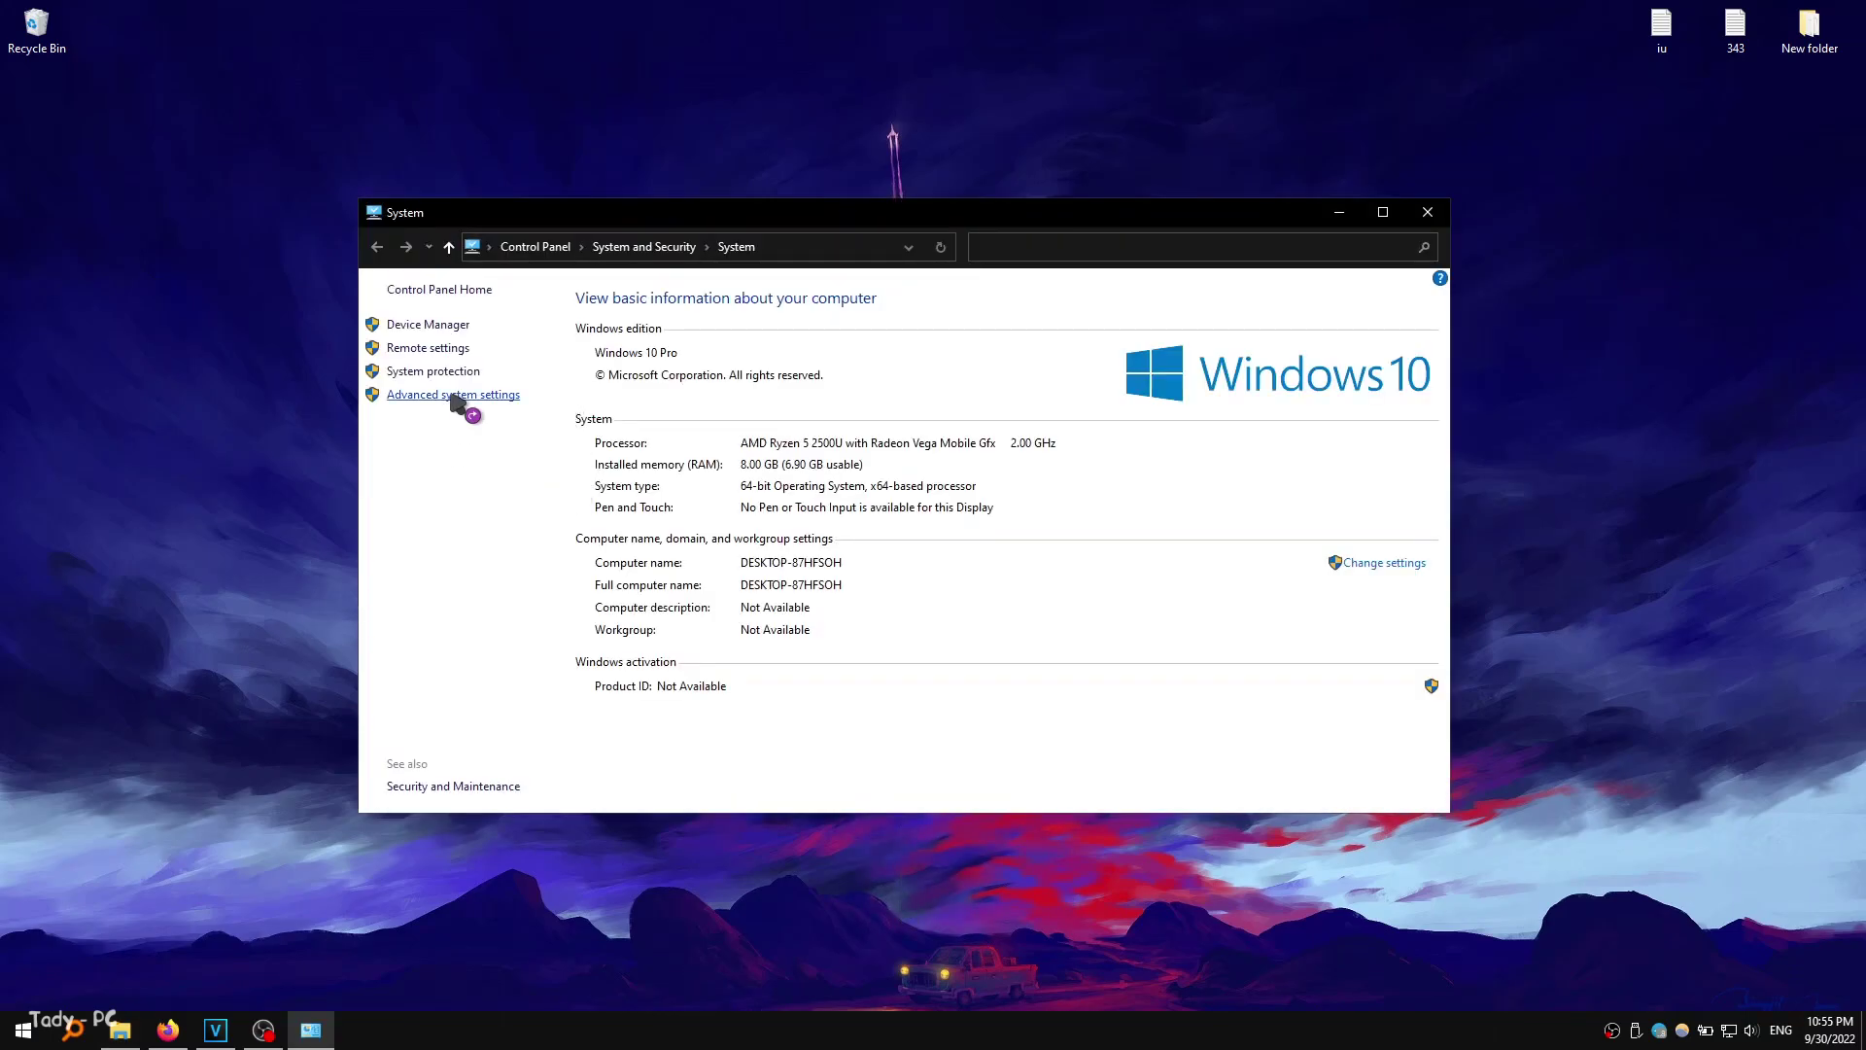
- Open the performance options from the advanced system settings and apply only mouse pointer shadows, thumbnails instead of icons and smooth screen font edges
left_click_drag(422, 194, 812, 295)
left_click(899, 428)
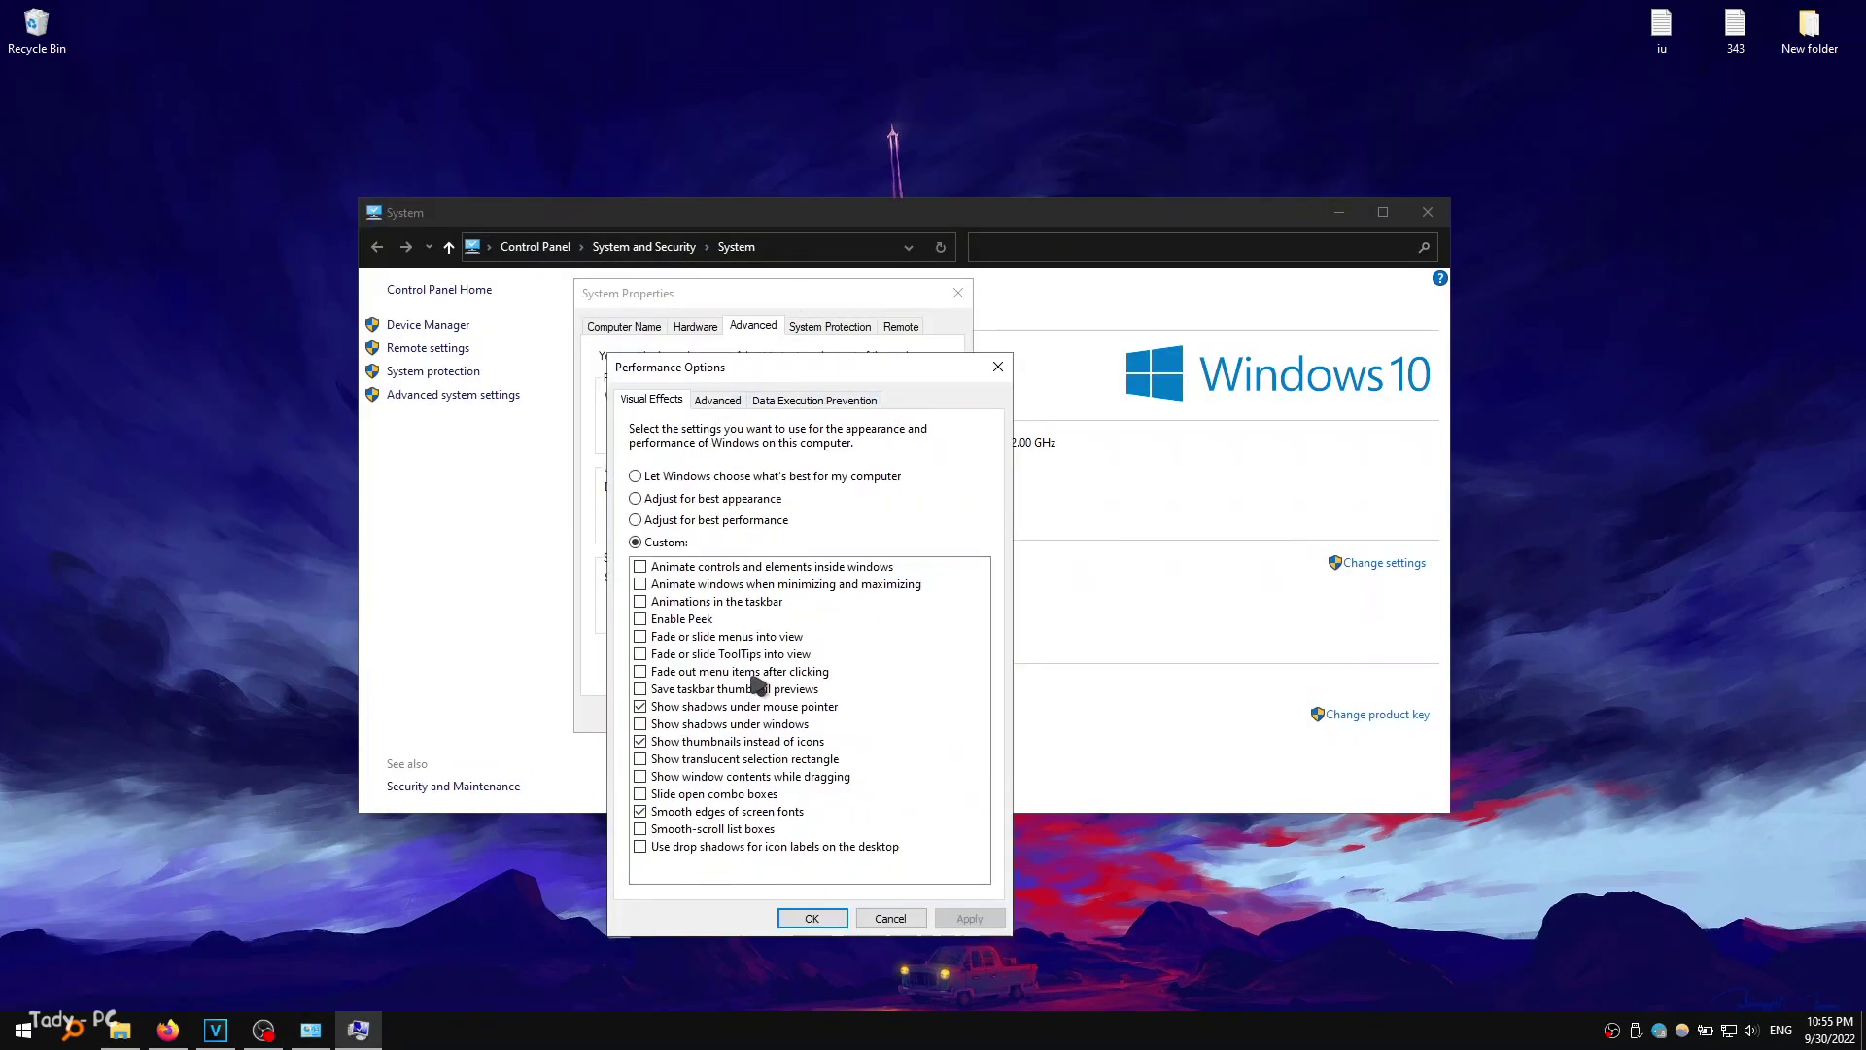
left_click(640, 707)
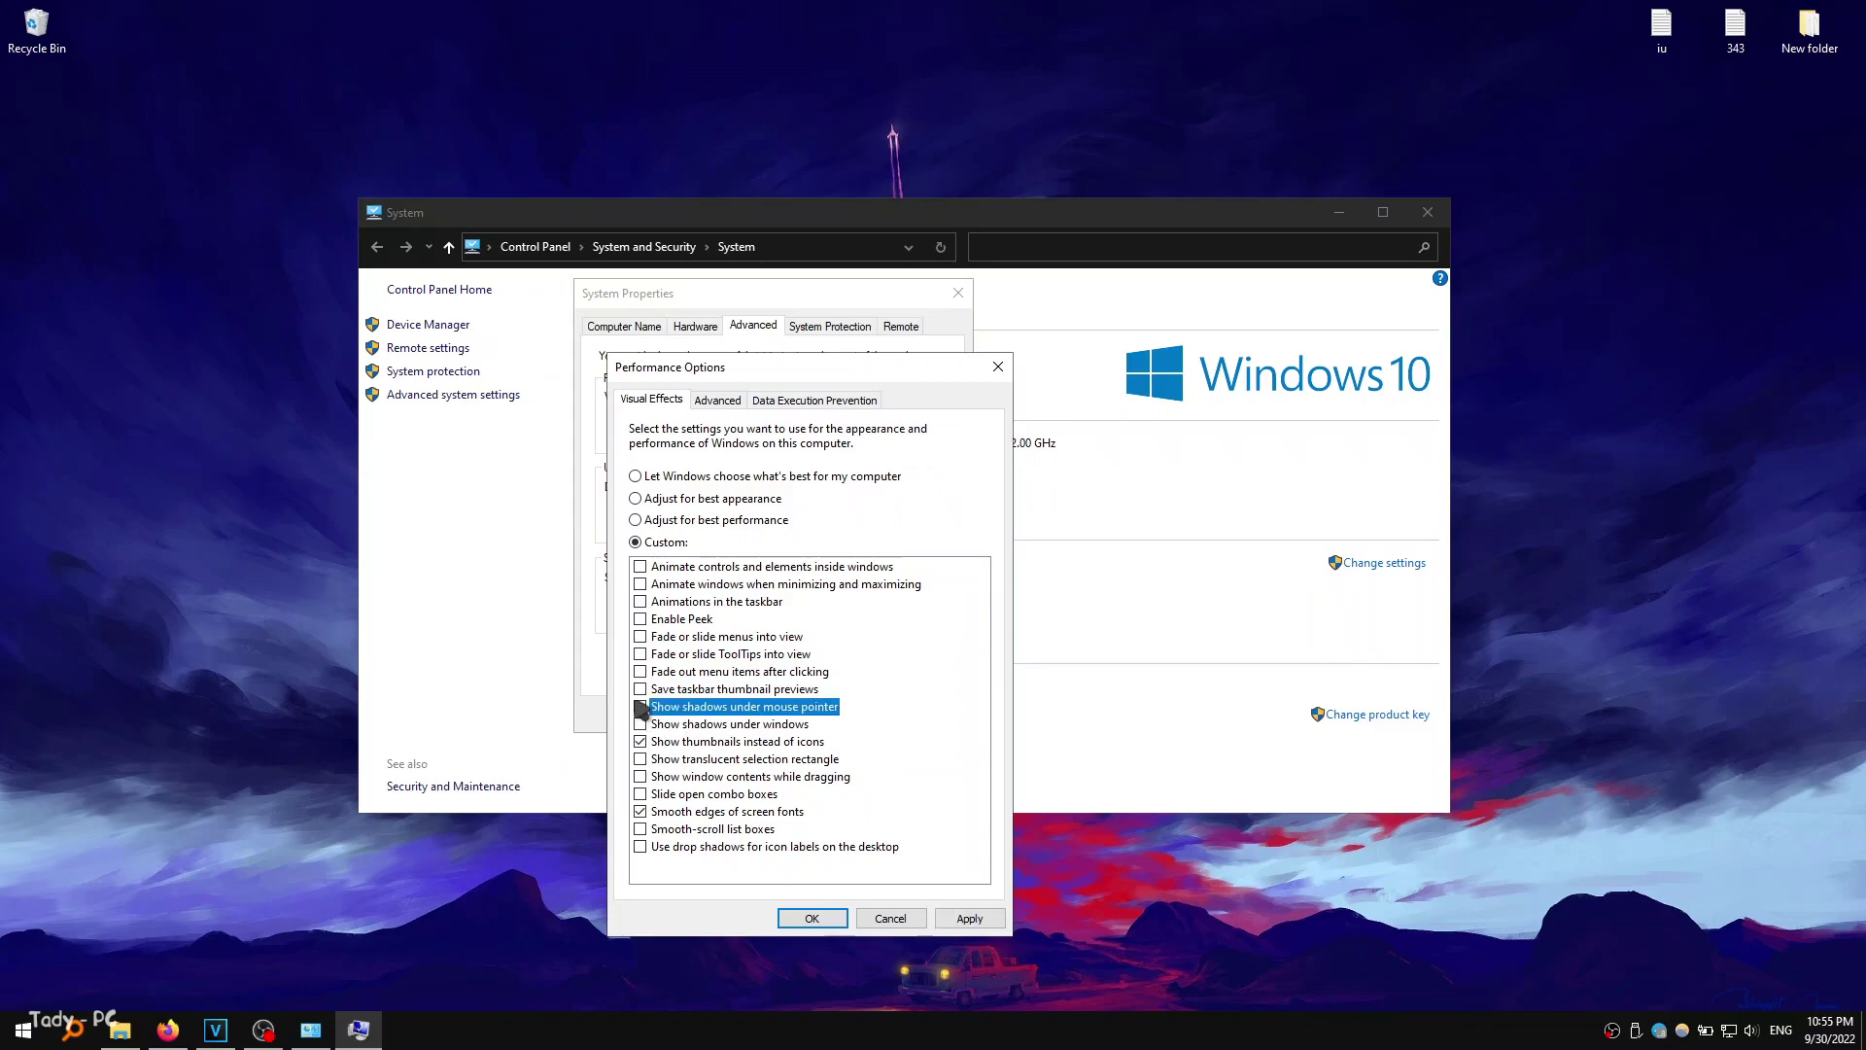
left_click(641, 742)
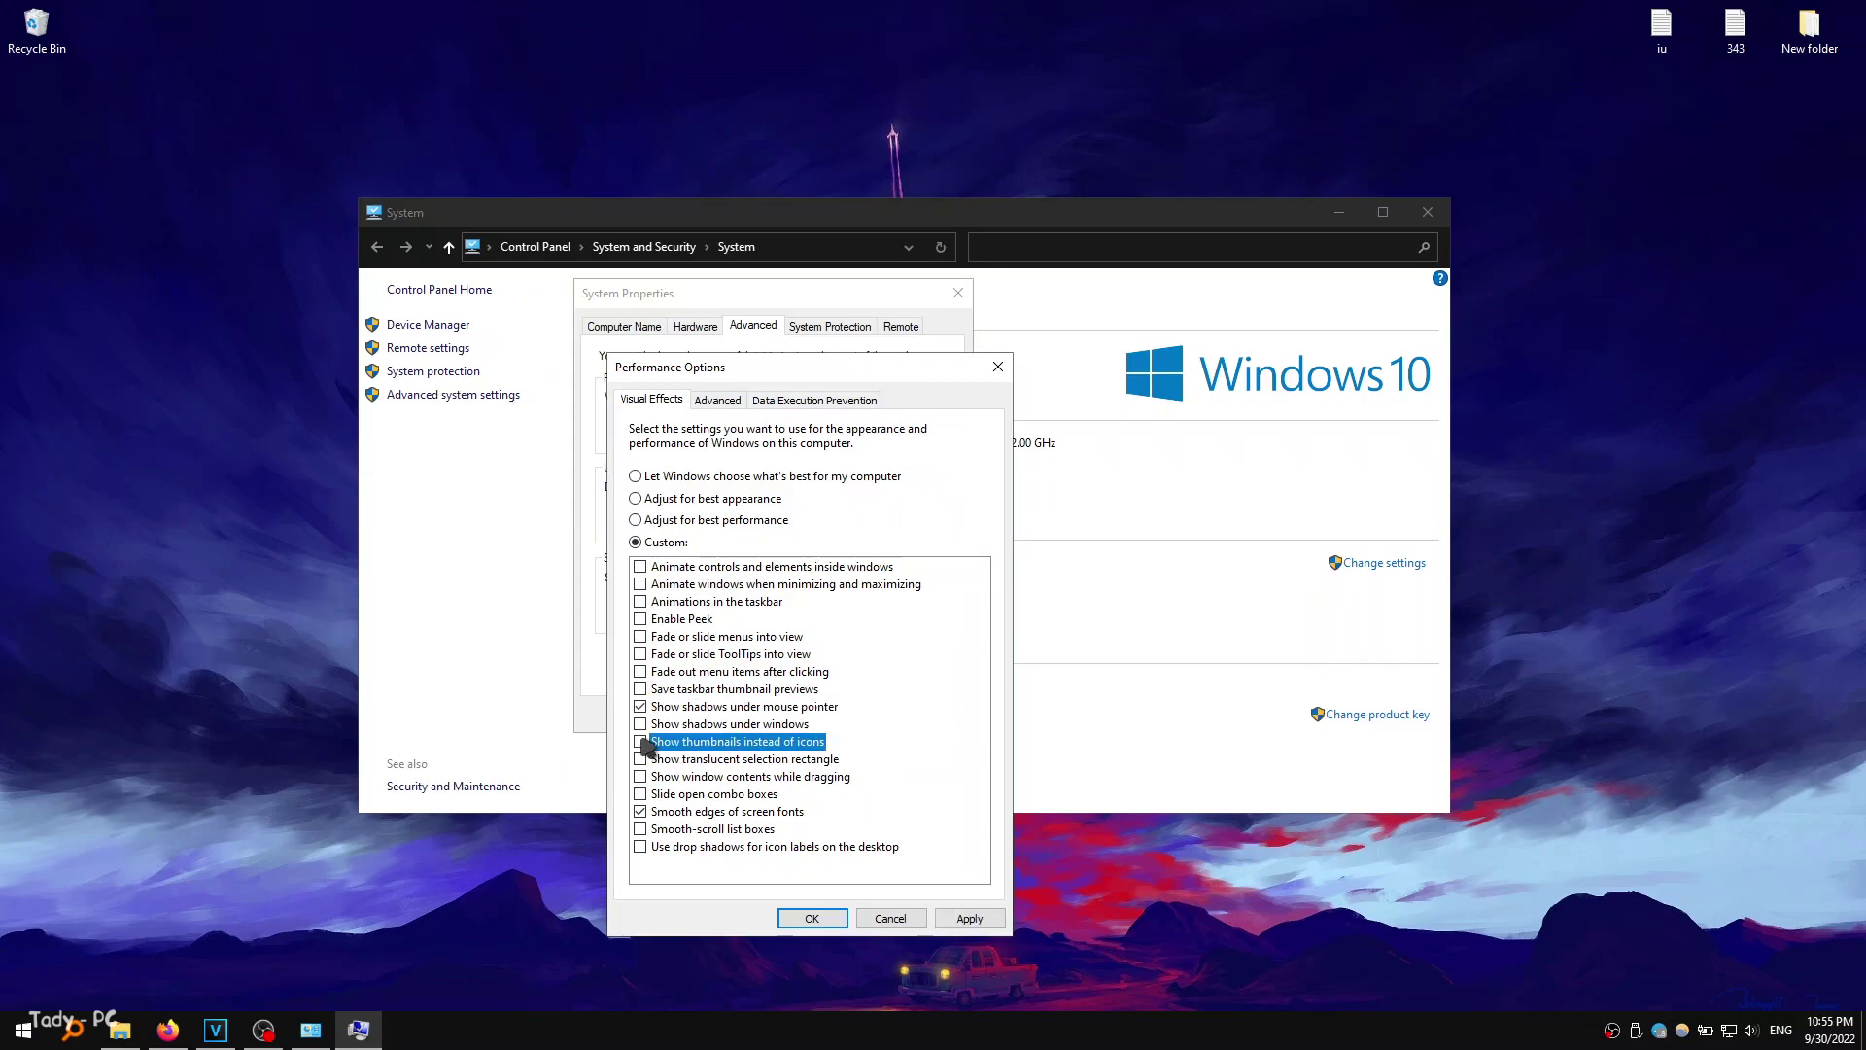
left_click(640, 812)
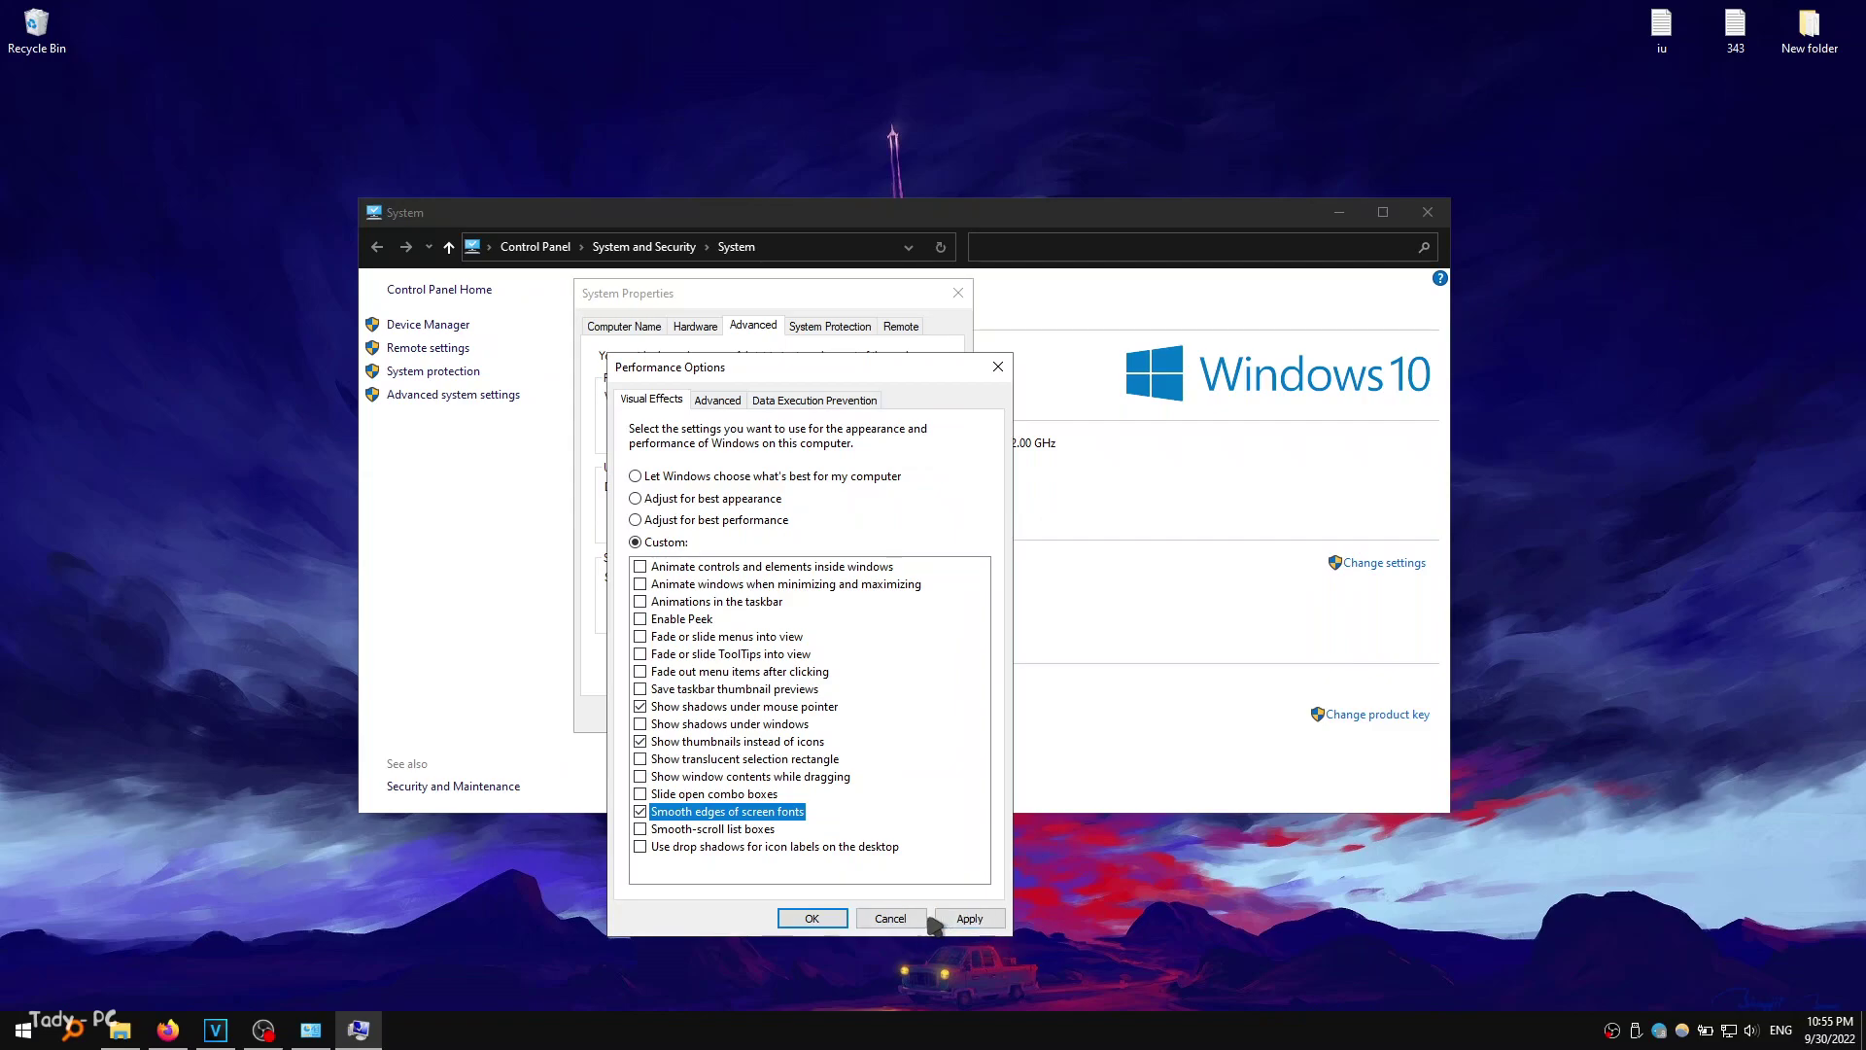
left_click(977, 918)
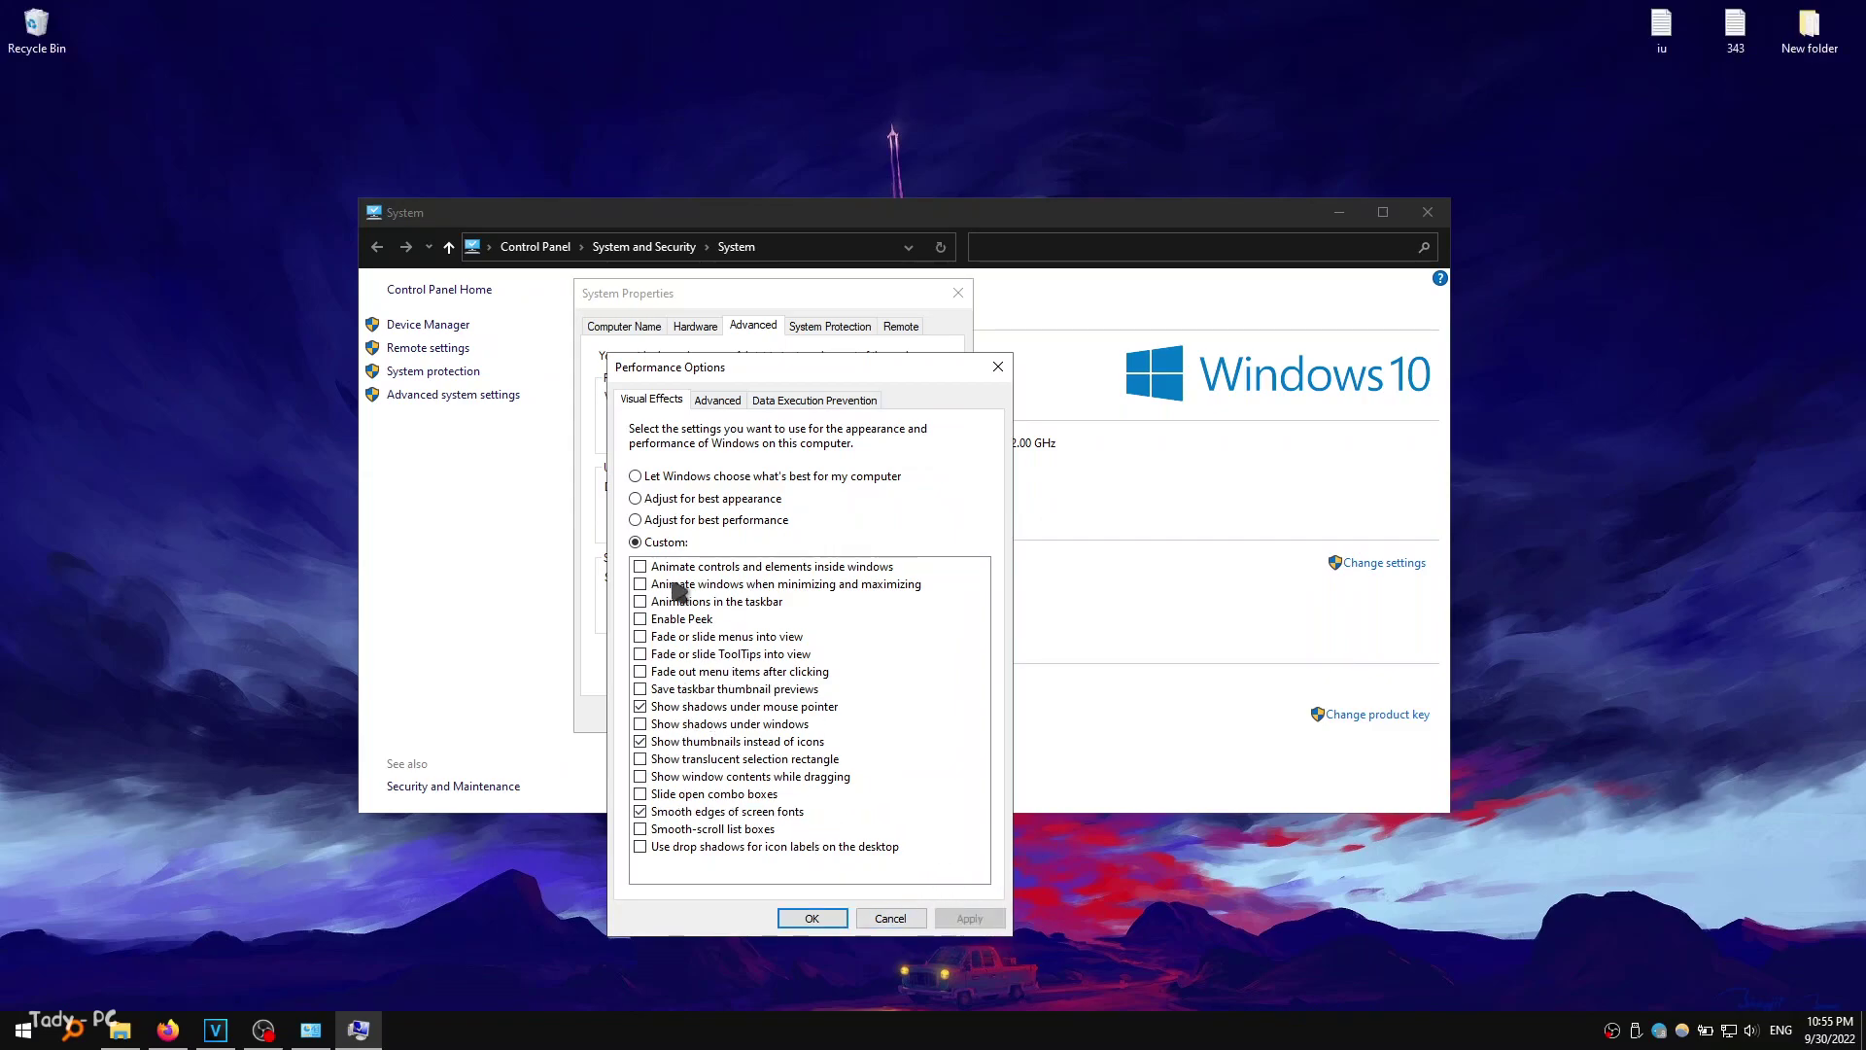
- Make sure the paging file size is managed automatically for all drives in Virtual Memory, and close the performance and system properties dialogs
left_click(743, 404)
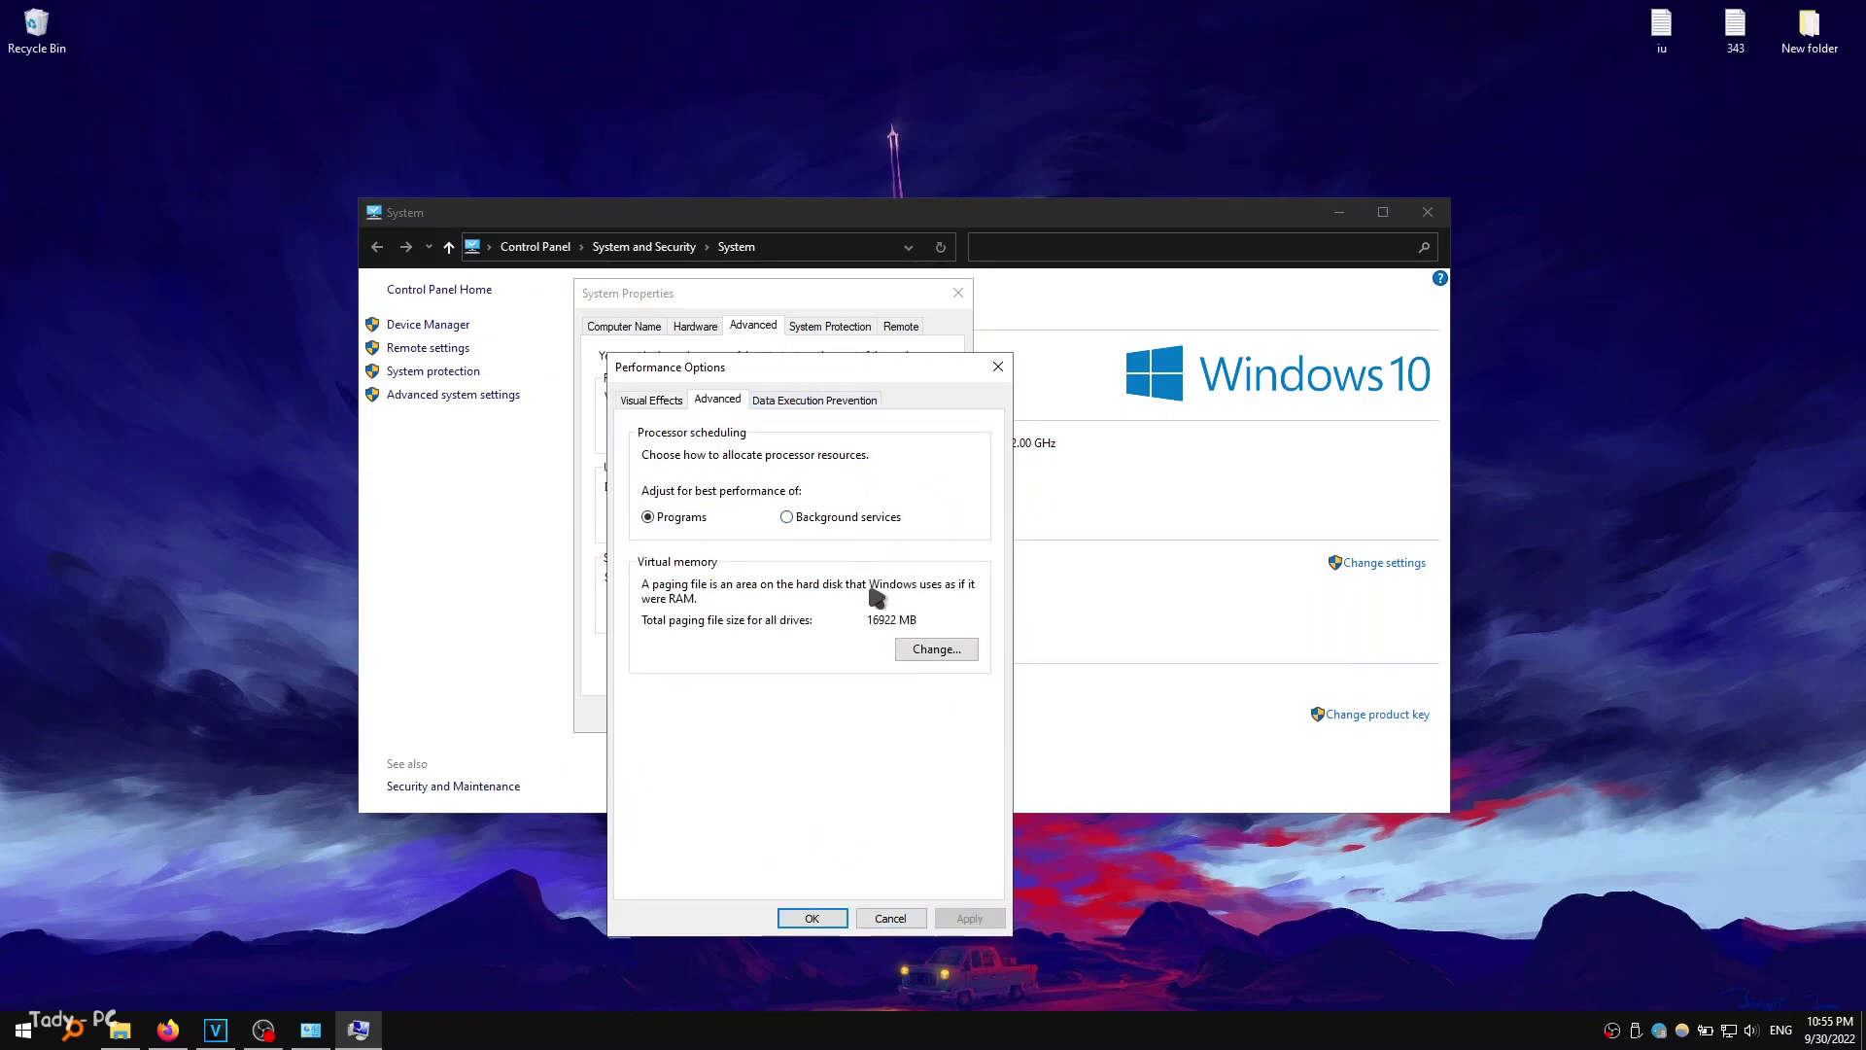
left_click(936, 652)
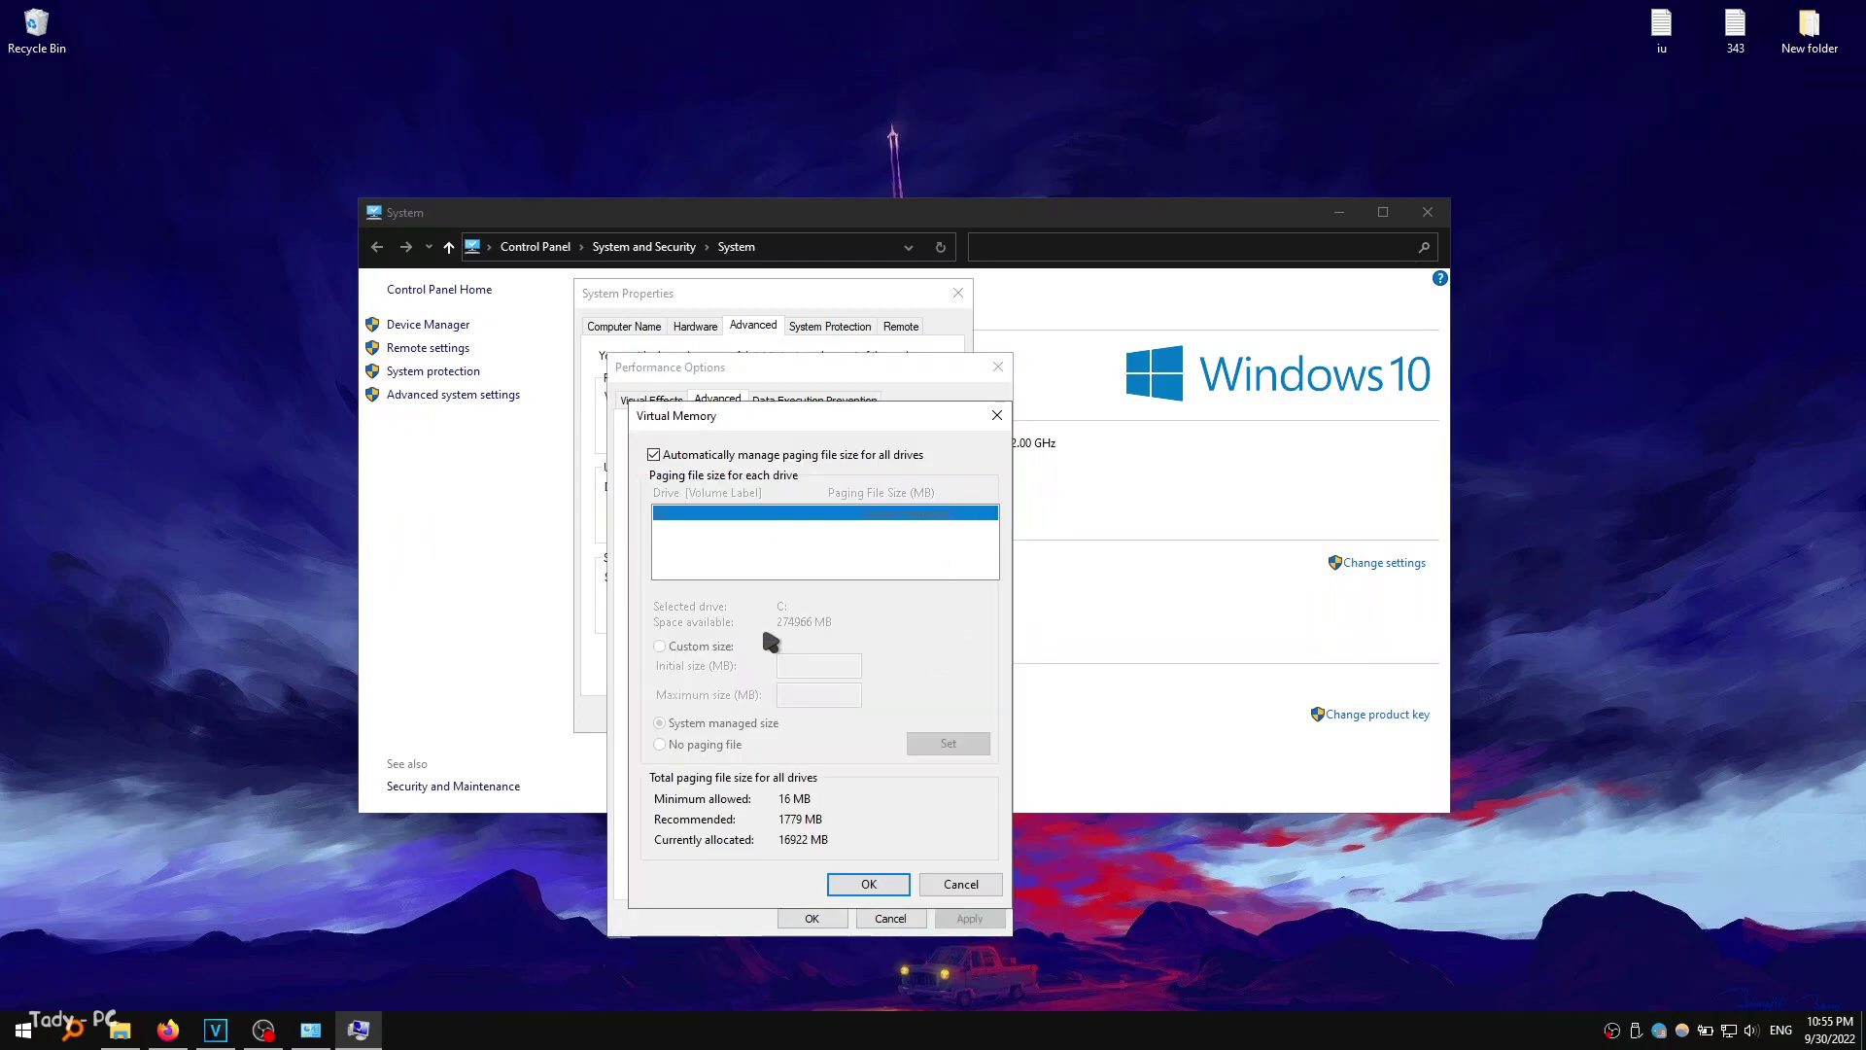
left_click(654, 454)
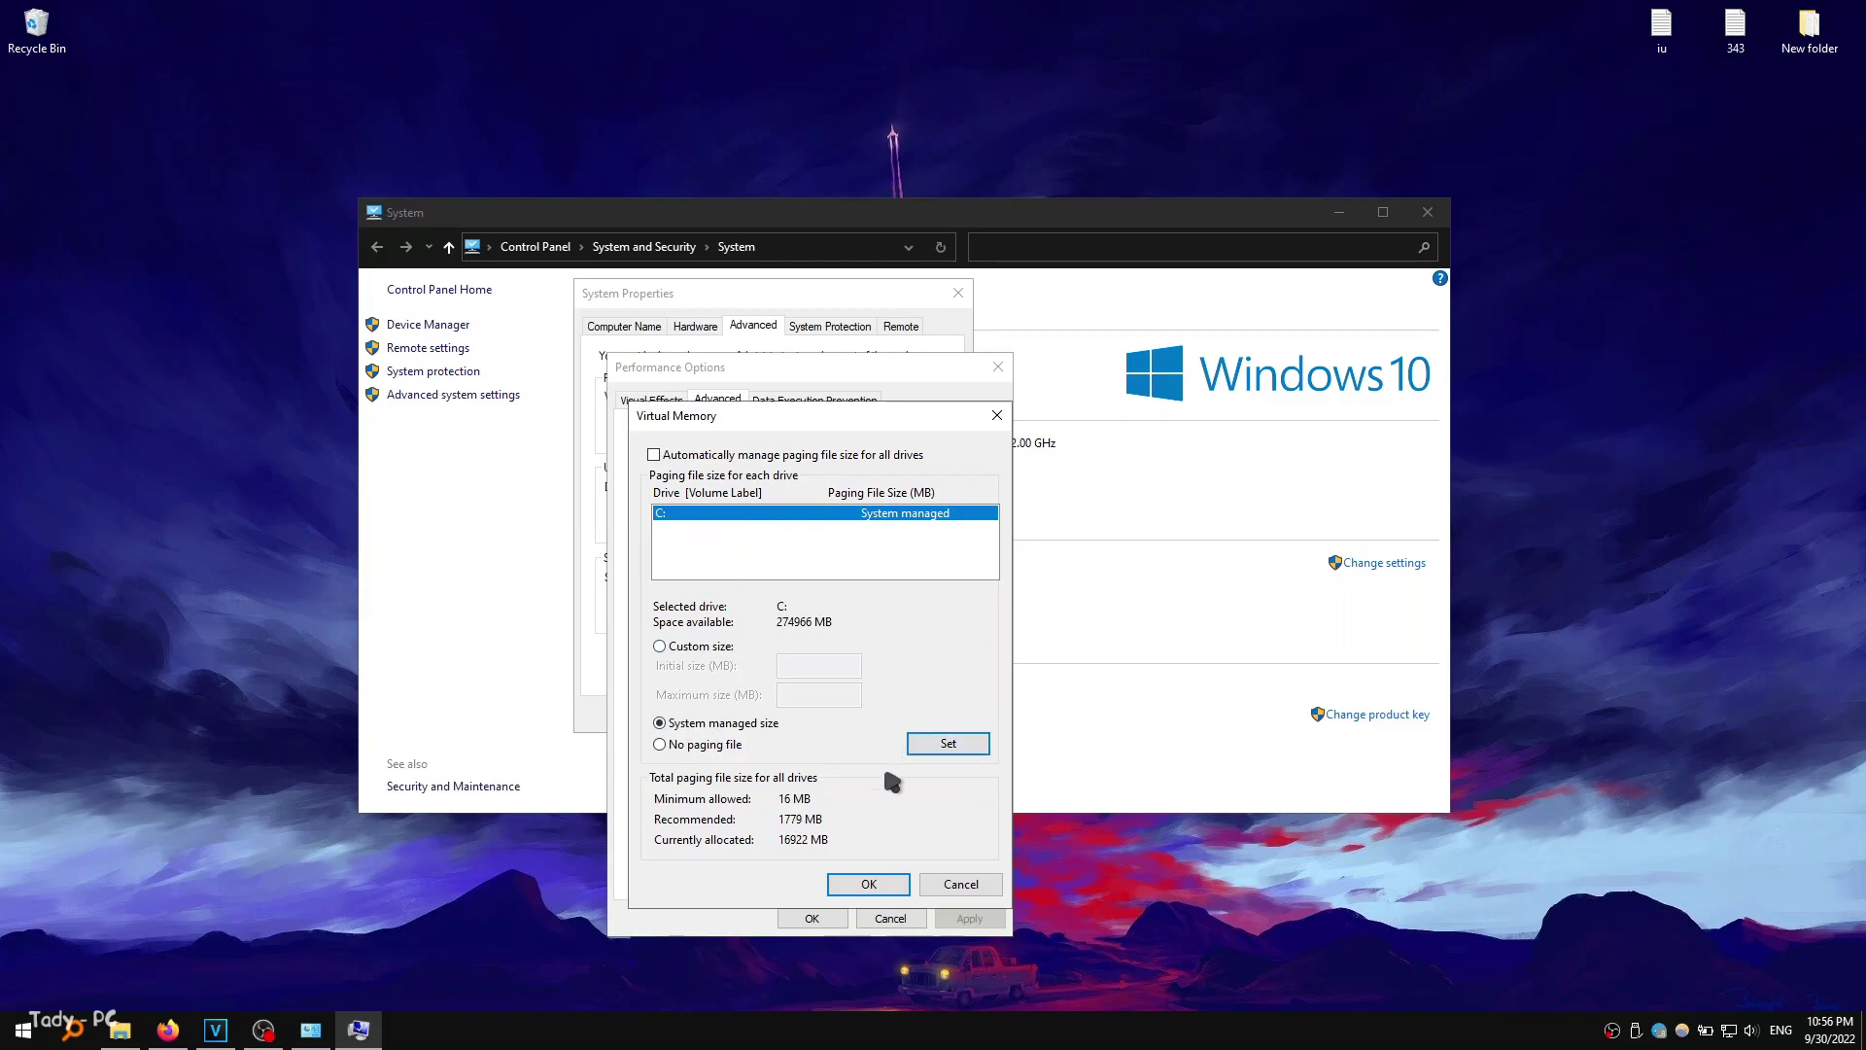
left_click(701, 457)
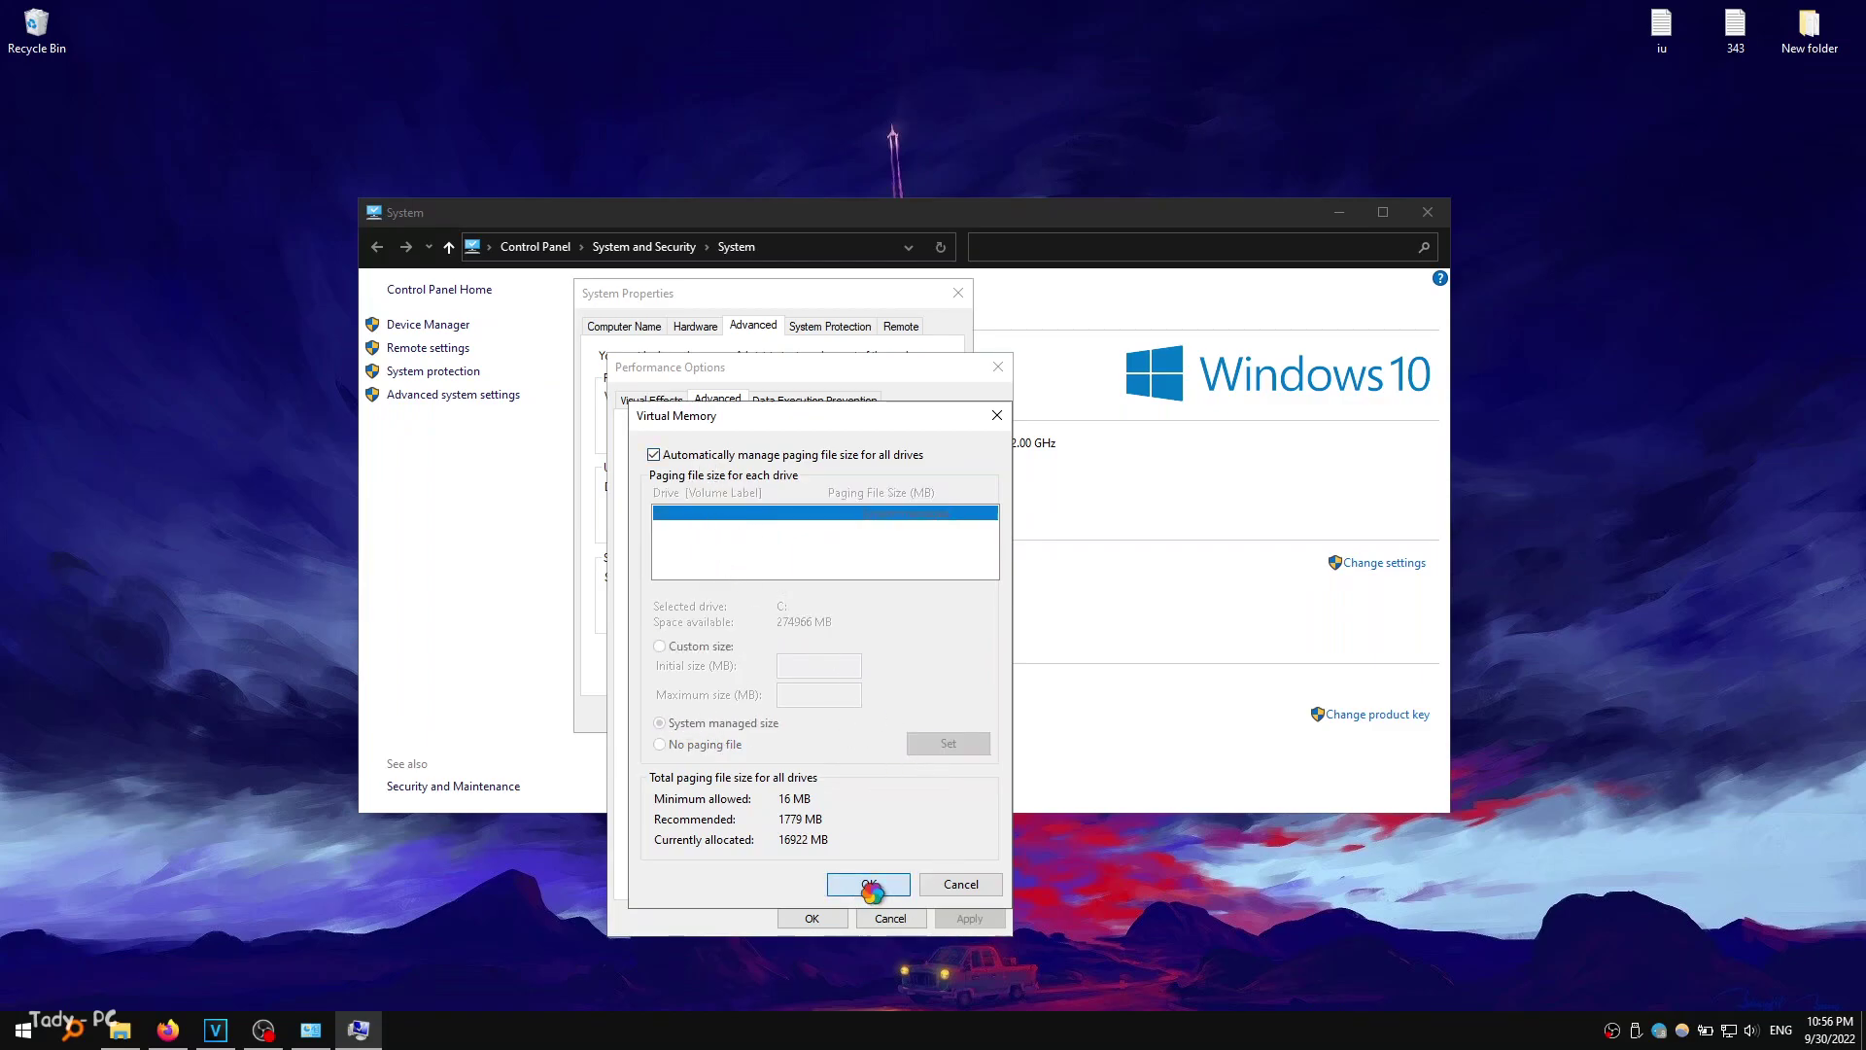
left_click(1070, 587)
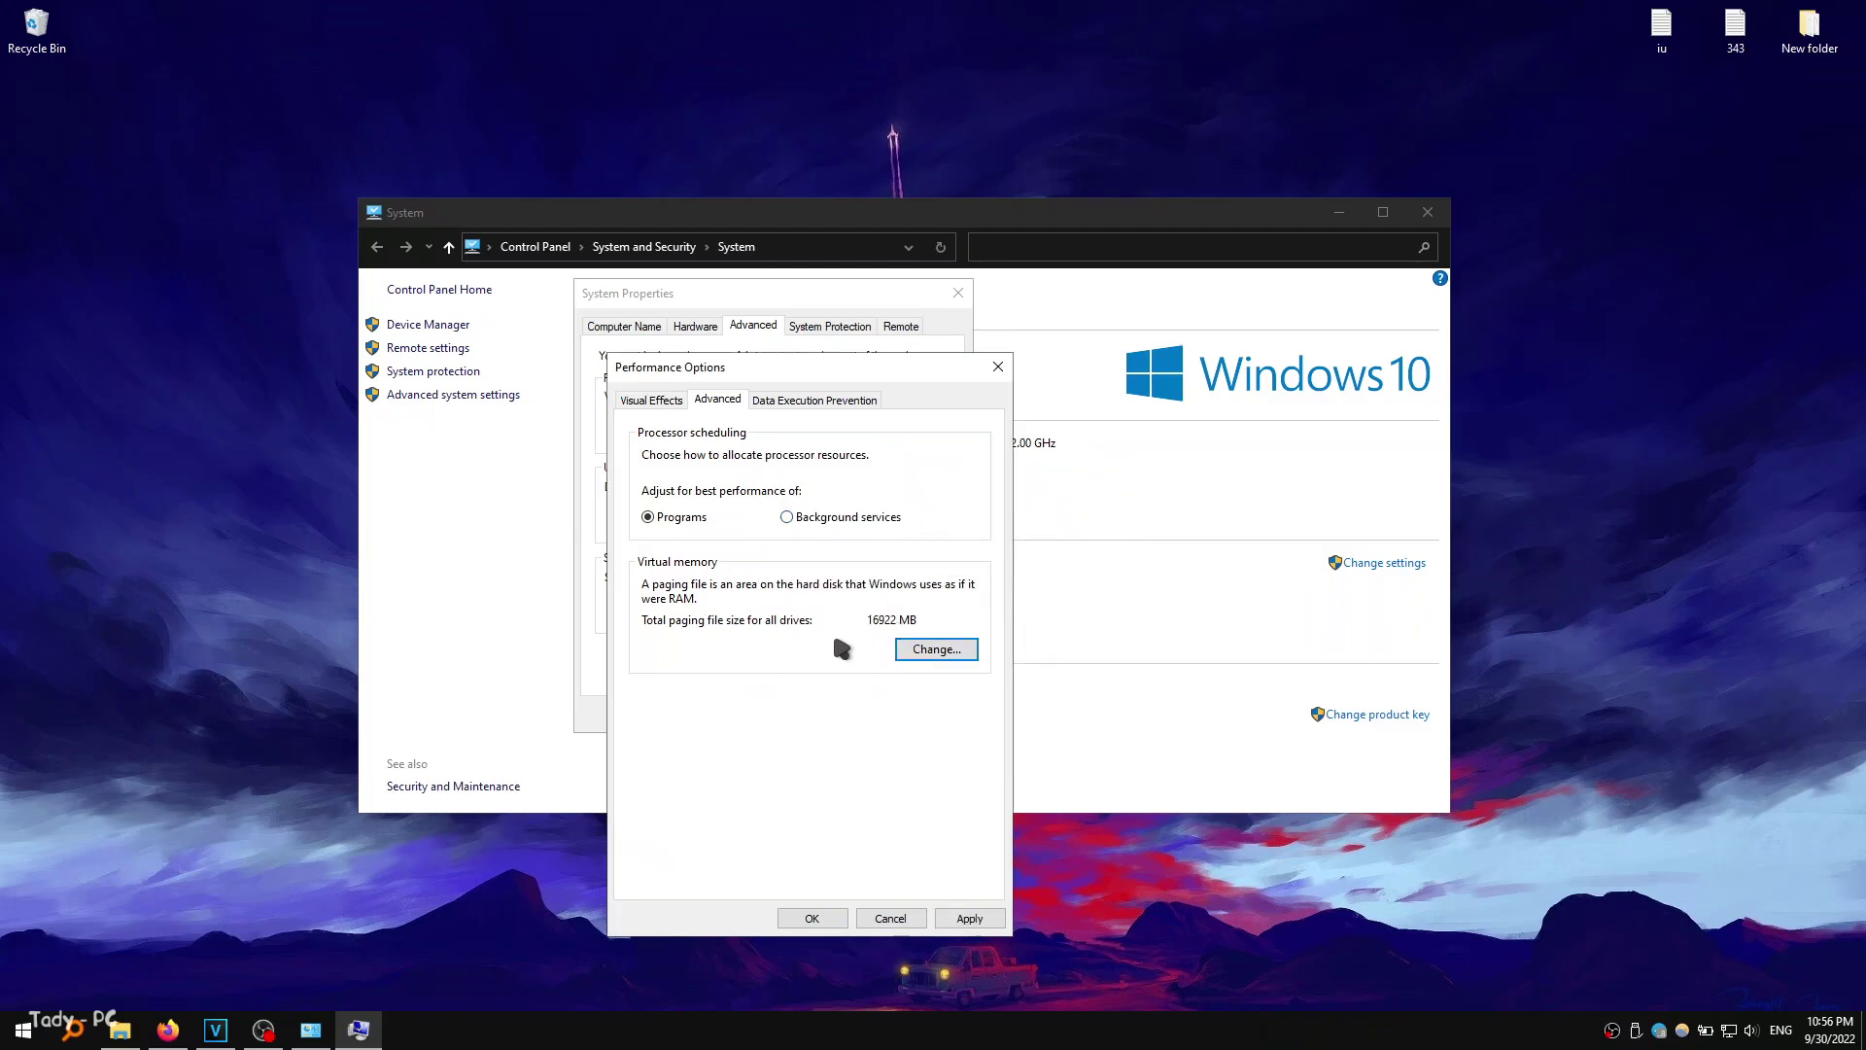
left_click(653, 401)
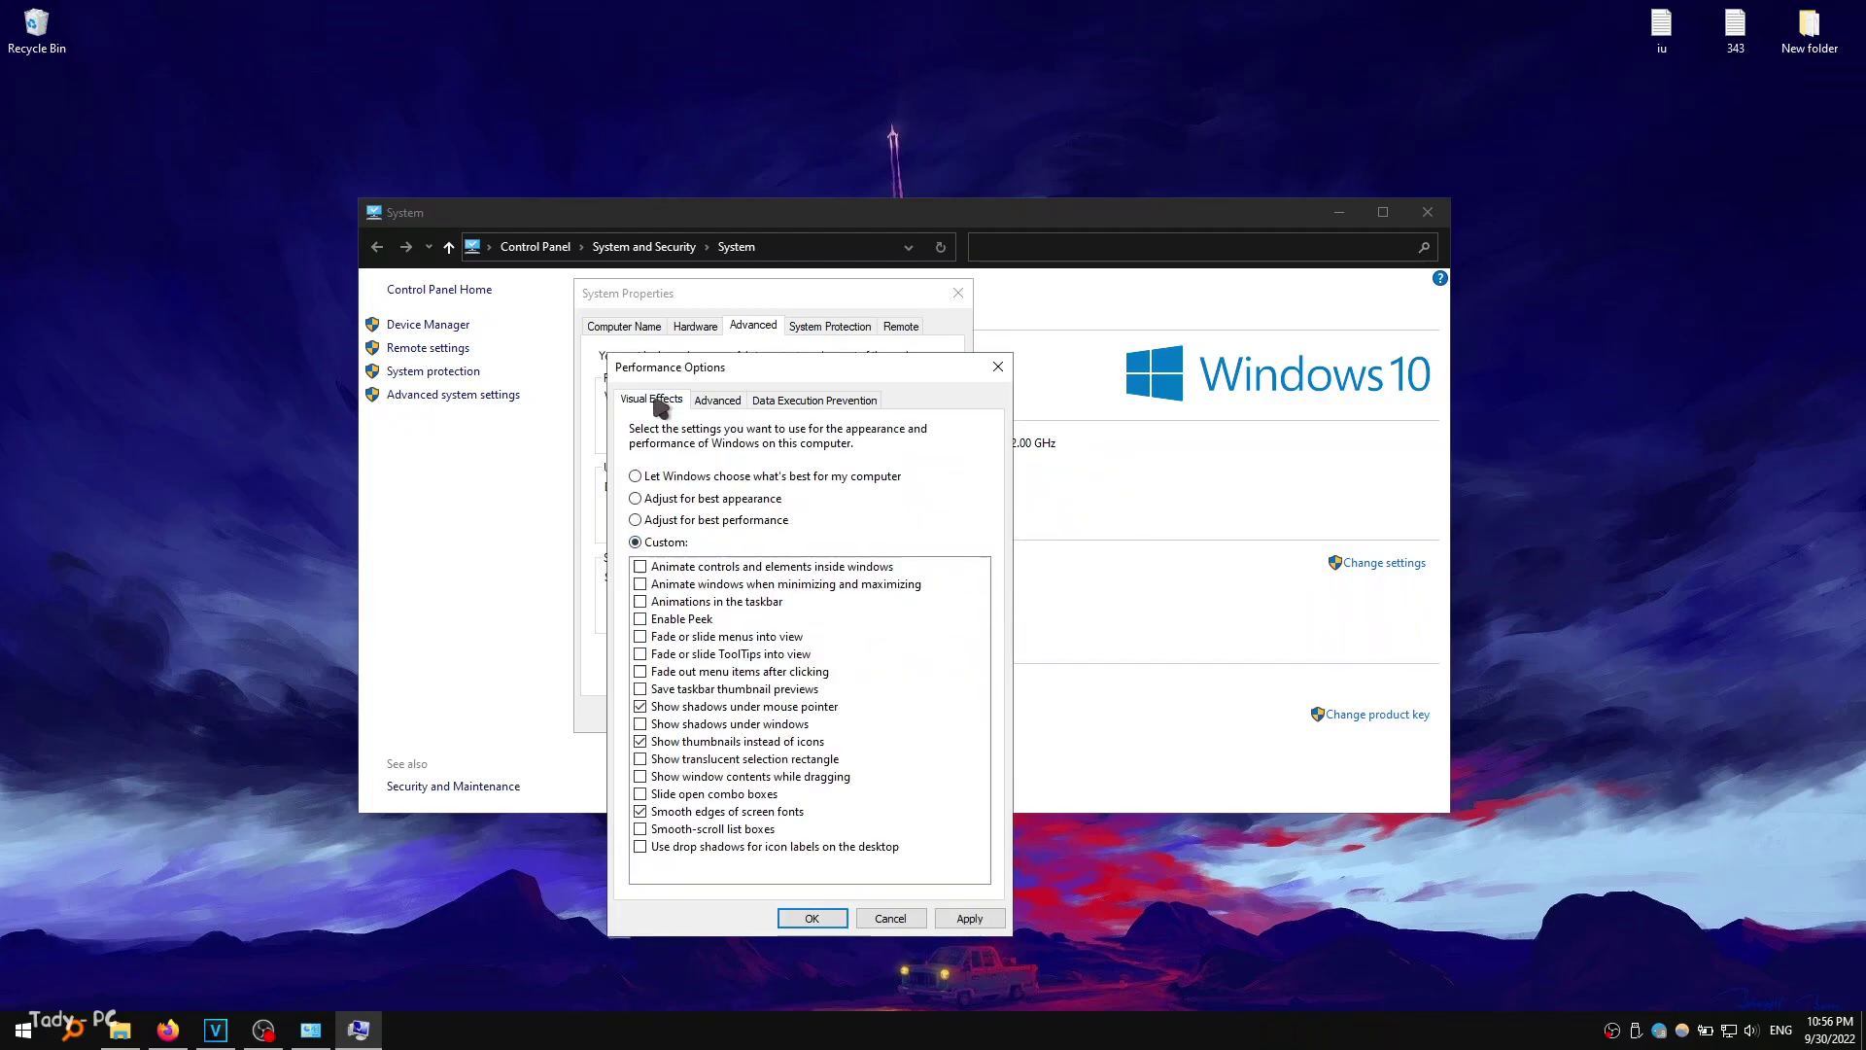
left_click(1007, 365)
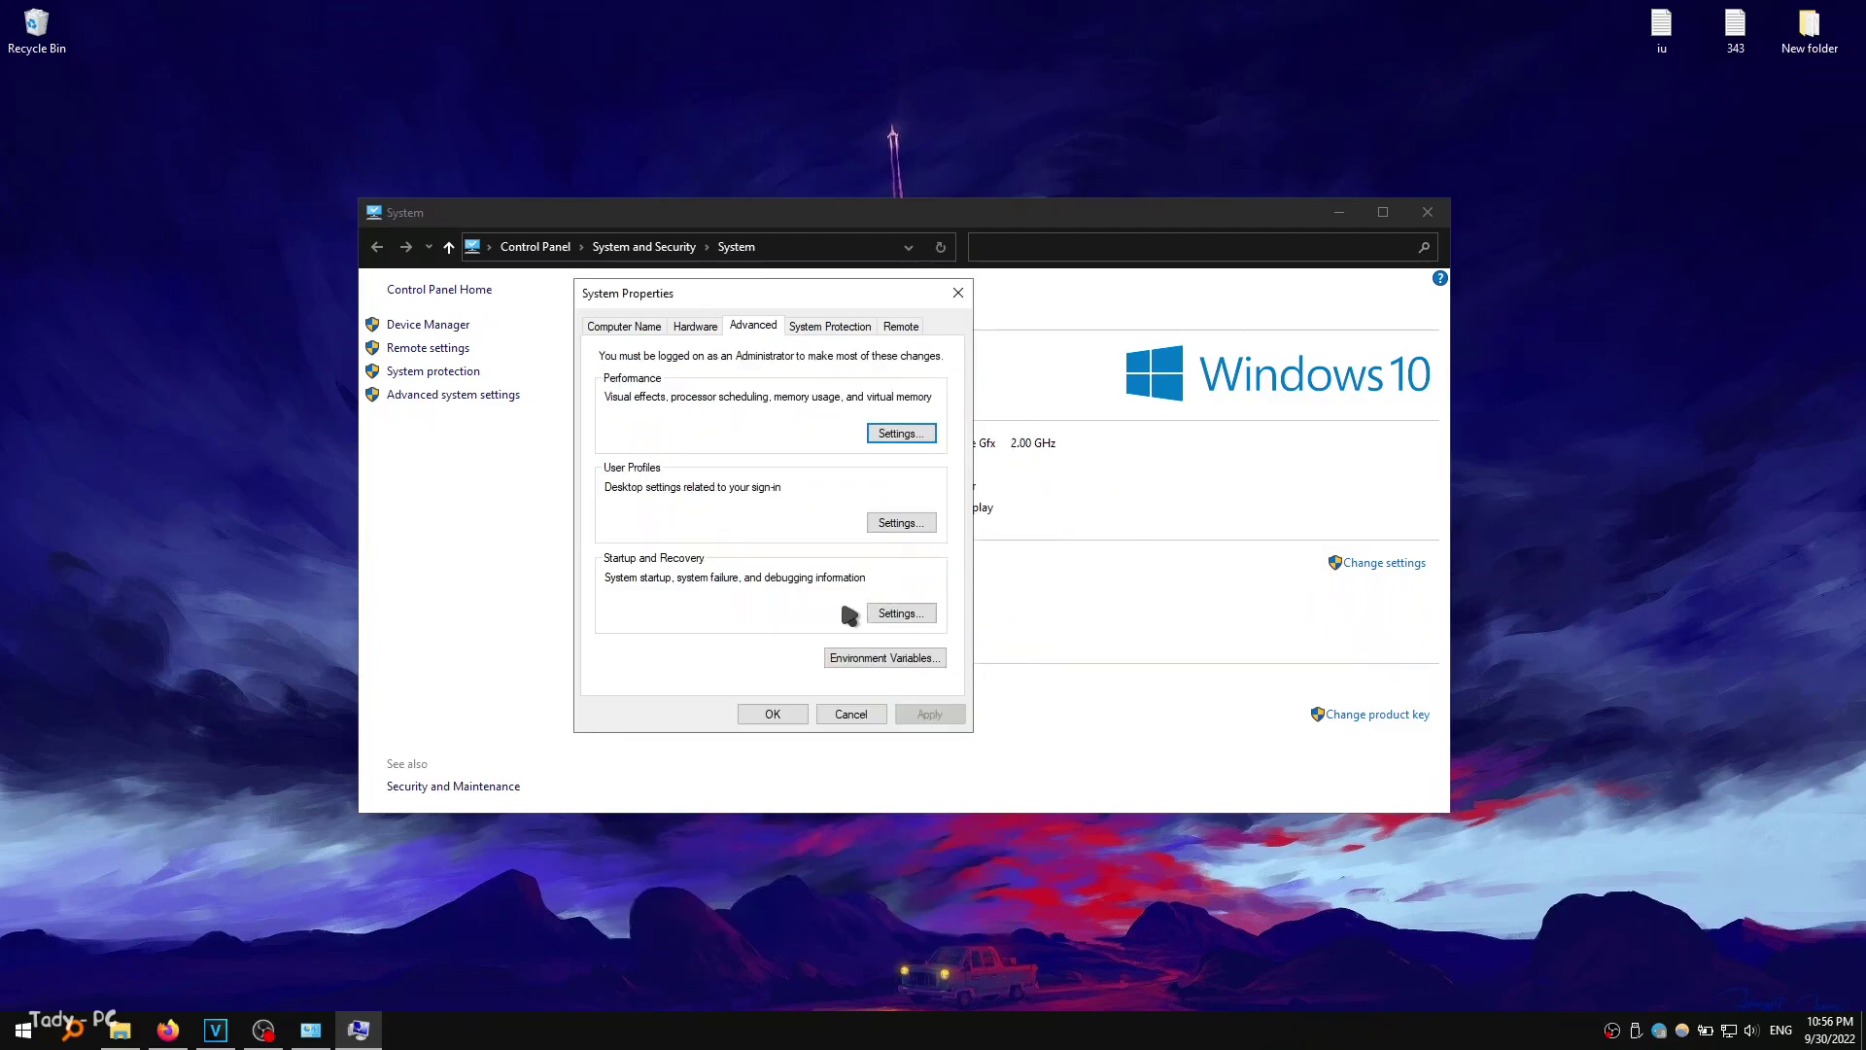
left_click(962, 292)
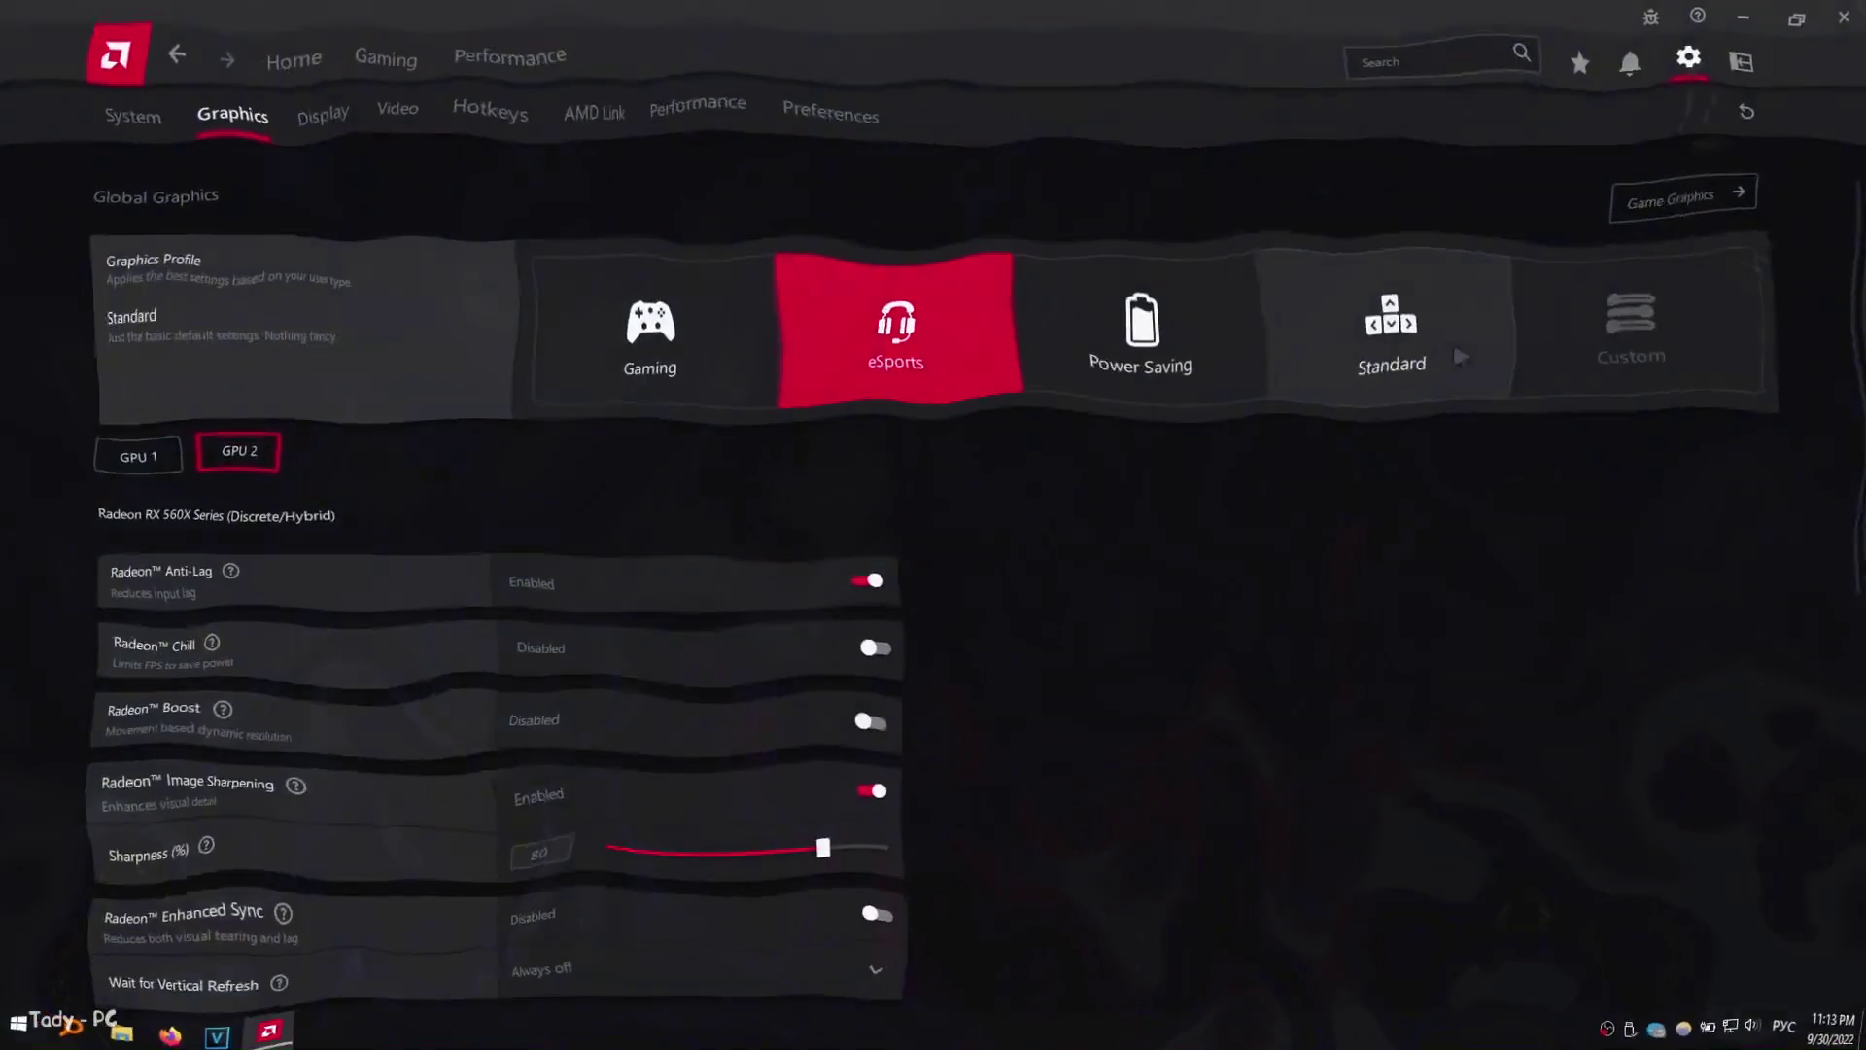
- Switch to the AMD Radeon software, choose the Gaming graphics profile, and turn off Radeon Anti-Lag and Radeon Image Sharpening for GPU 2
left_click(1452, 339)
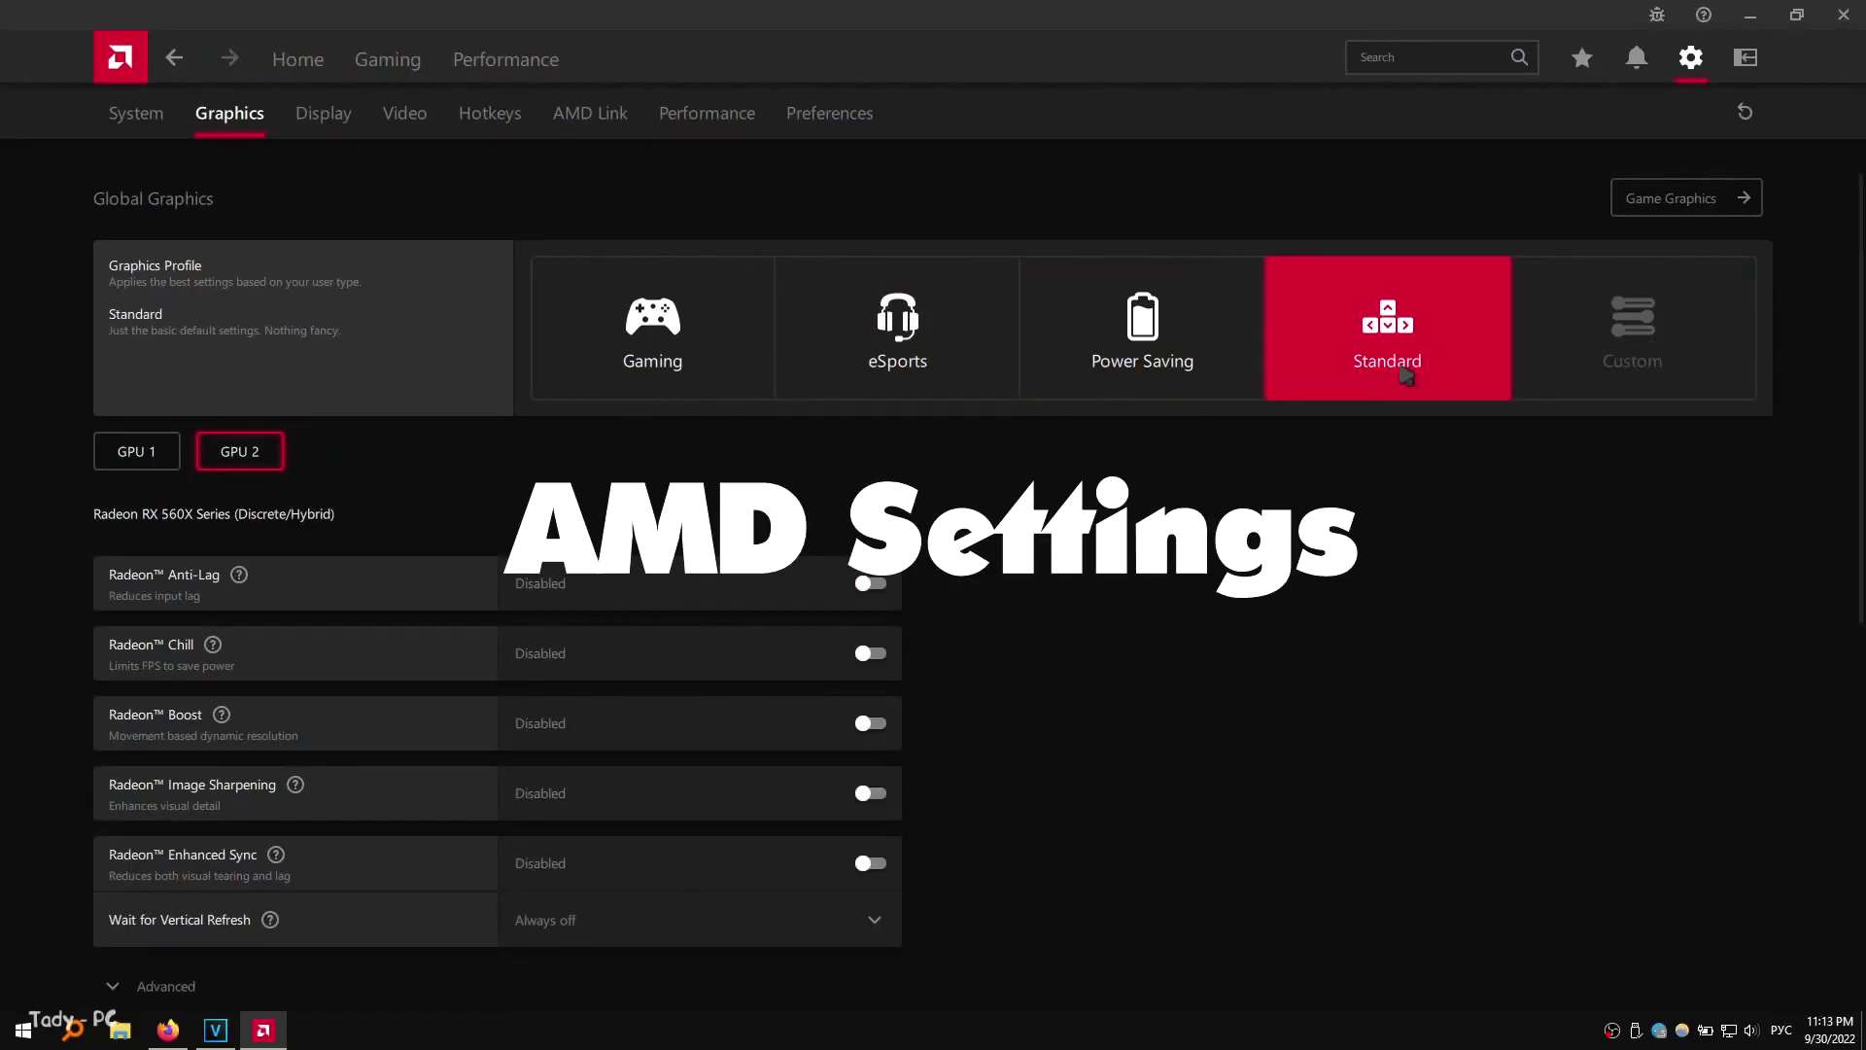
left_click(699, 360)
scroll(761, 510, "down", 4)
scroll(632, 369, "up", 1)
left_click(696, 321)
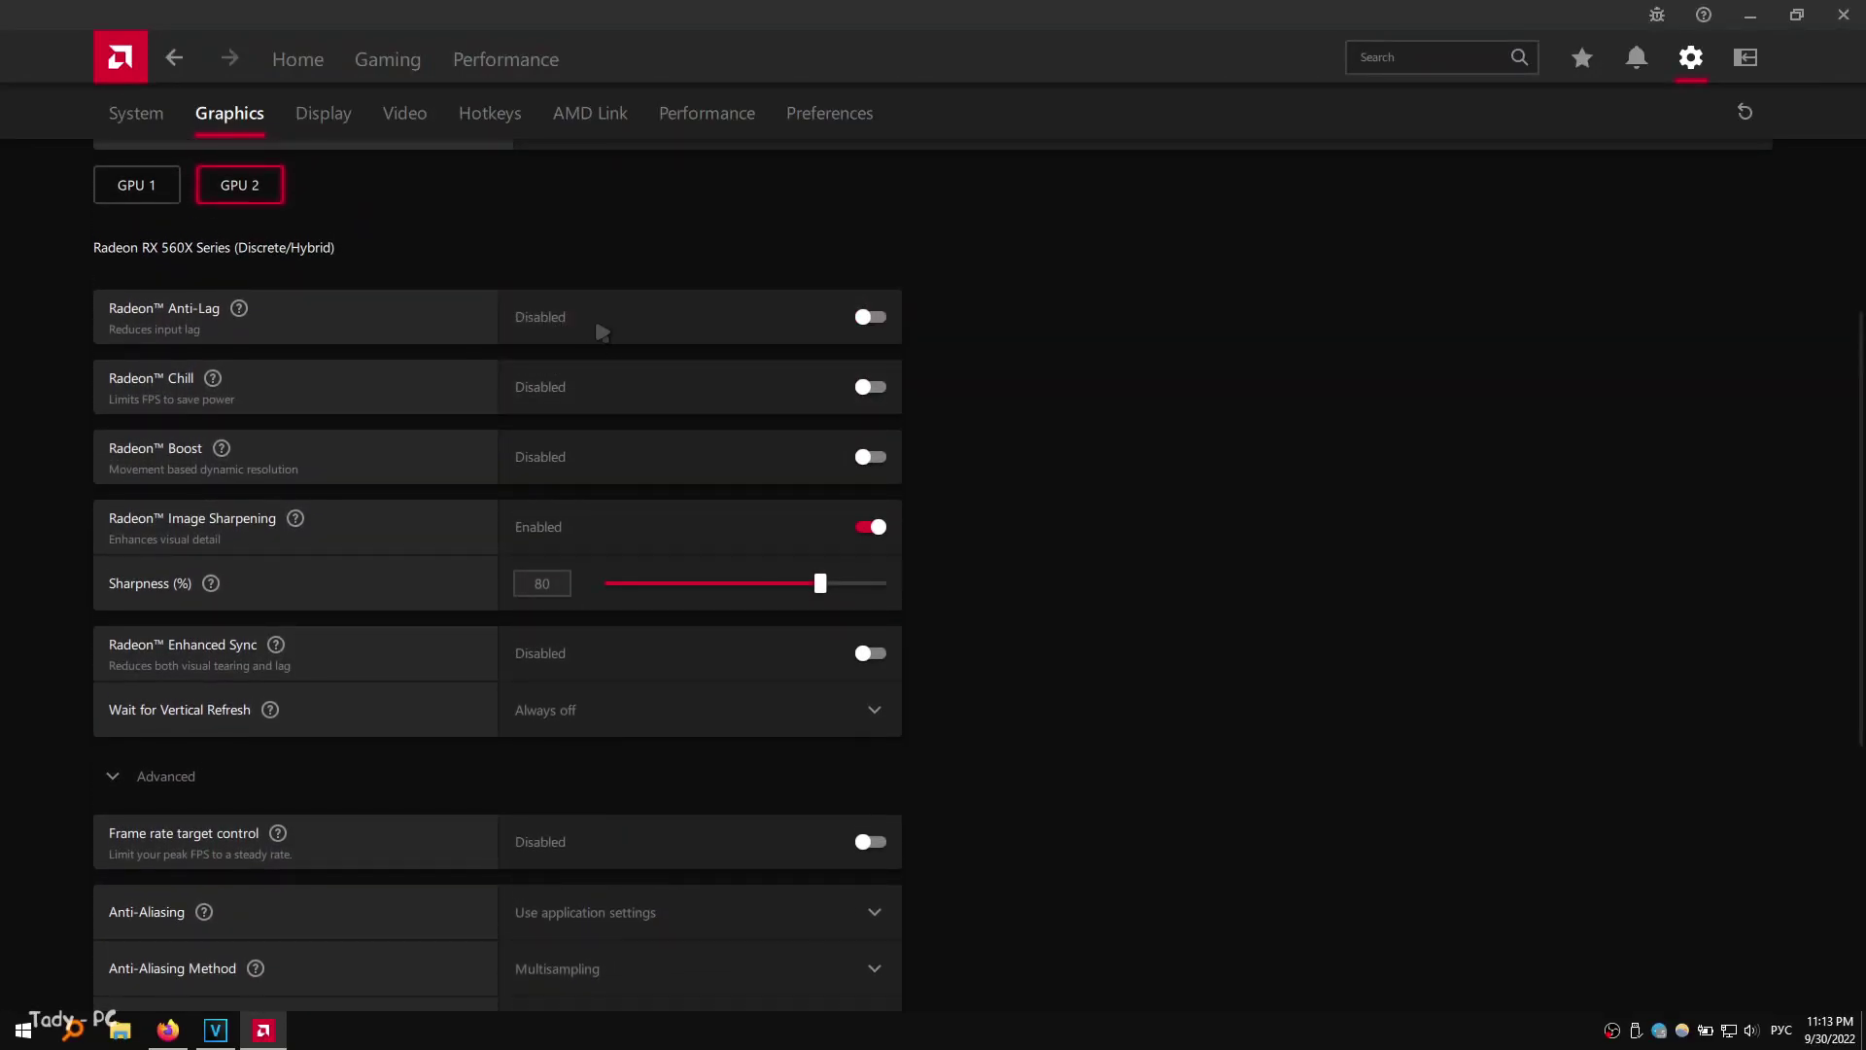
scroll(705, 411, "down", 2)
left_click(691, 400)
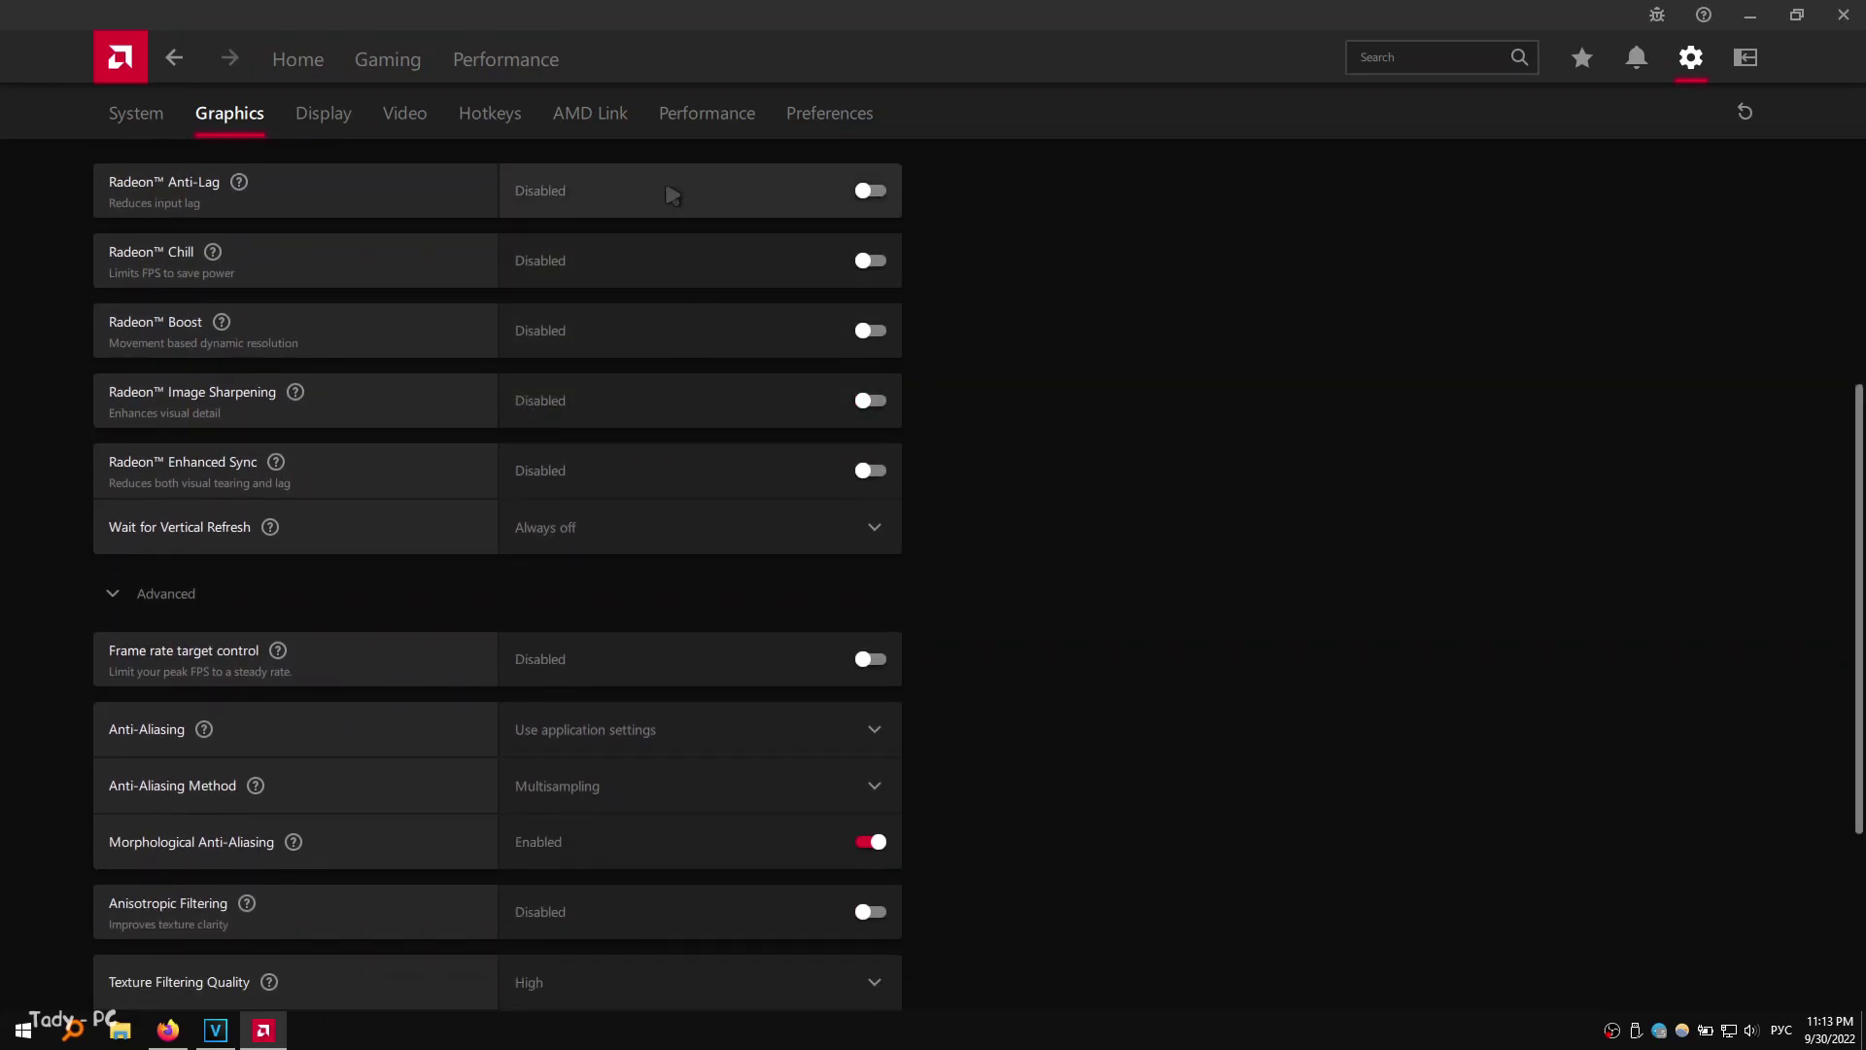
- Set Wait for Vertical Refresh to Always off and Anti-Aliasing to Use application settings with the Multisampling method
left_click(583, 530)
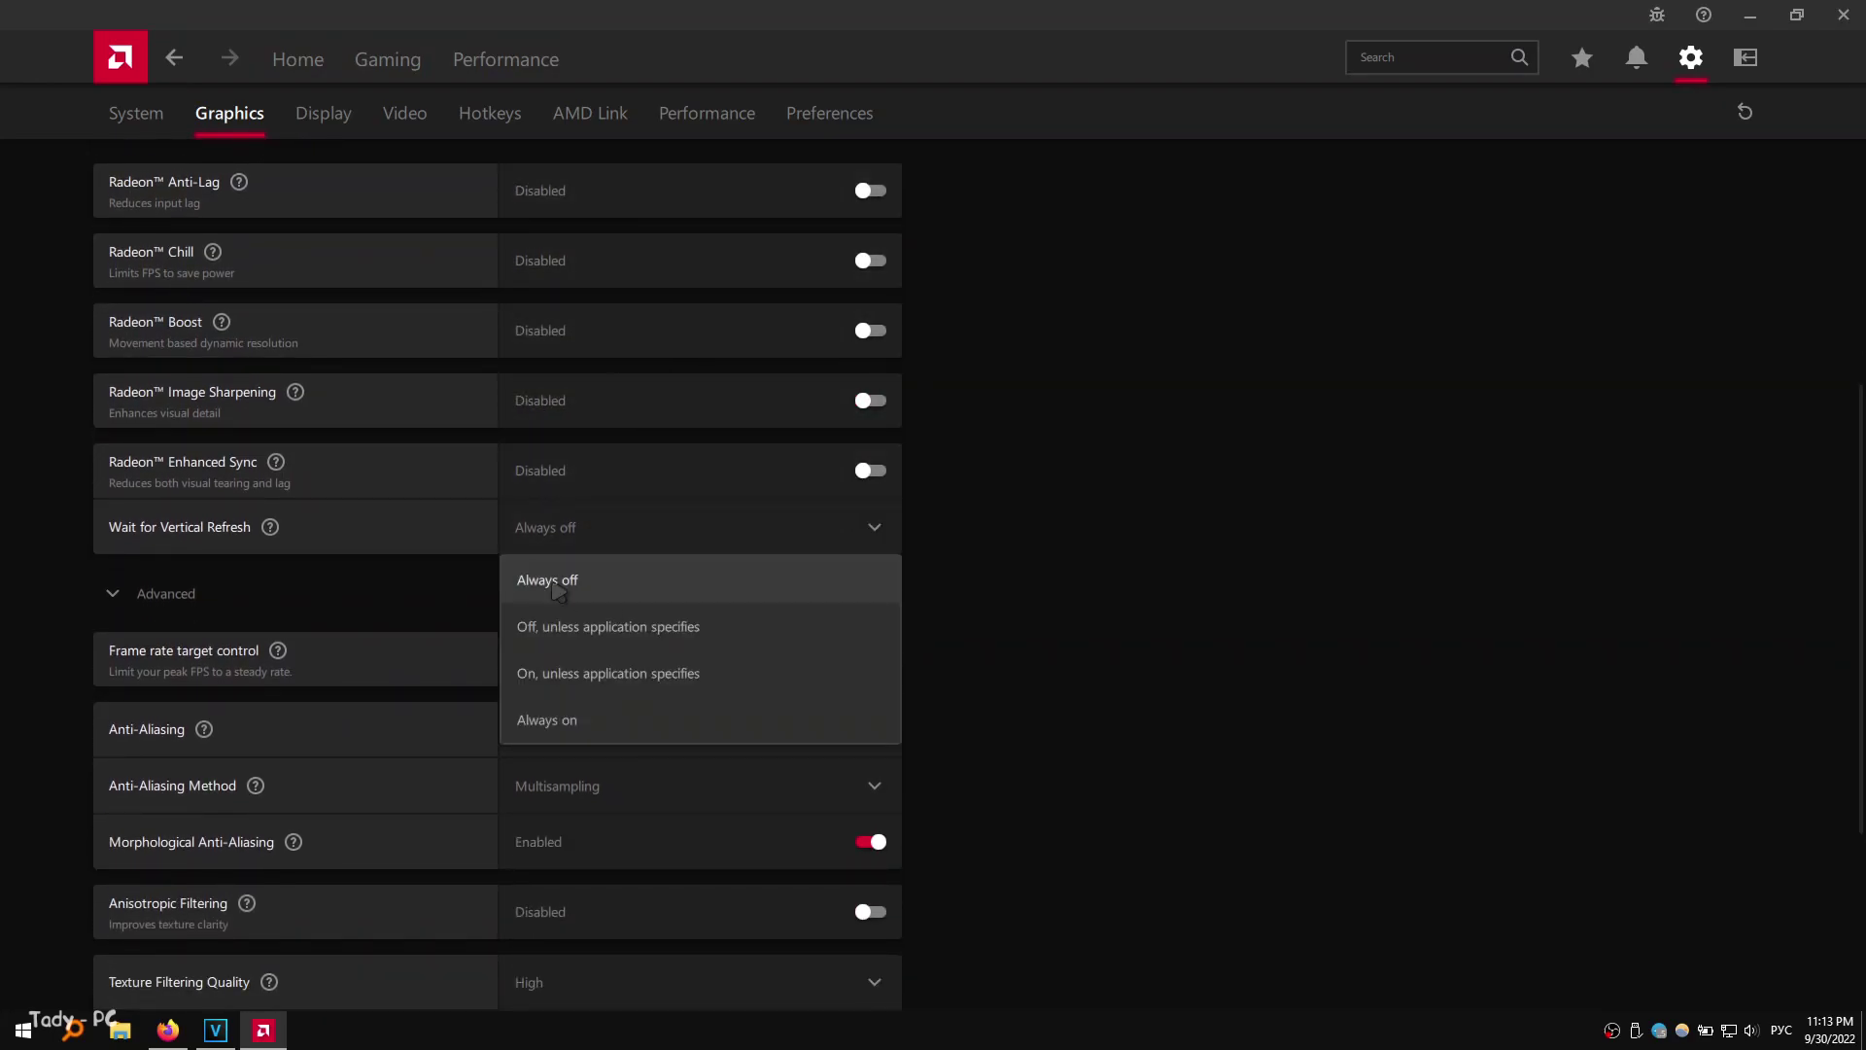
left_click(556, 583)
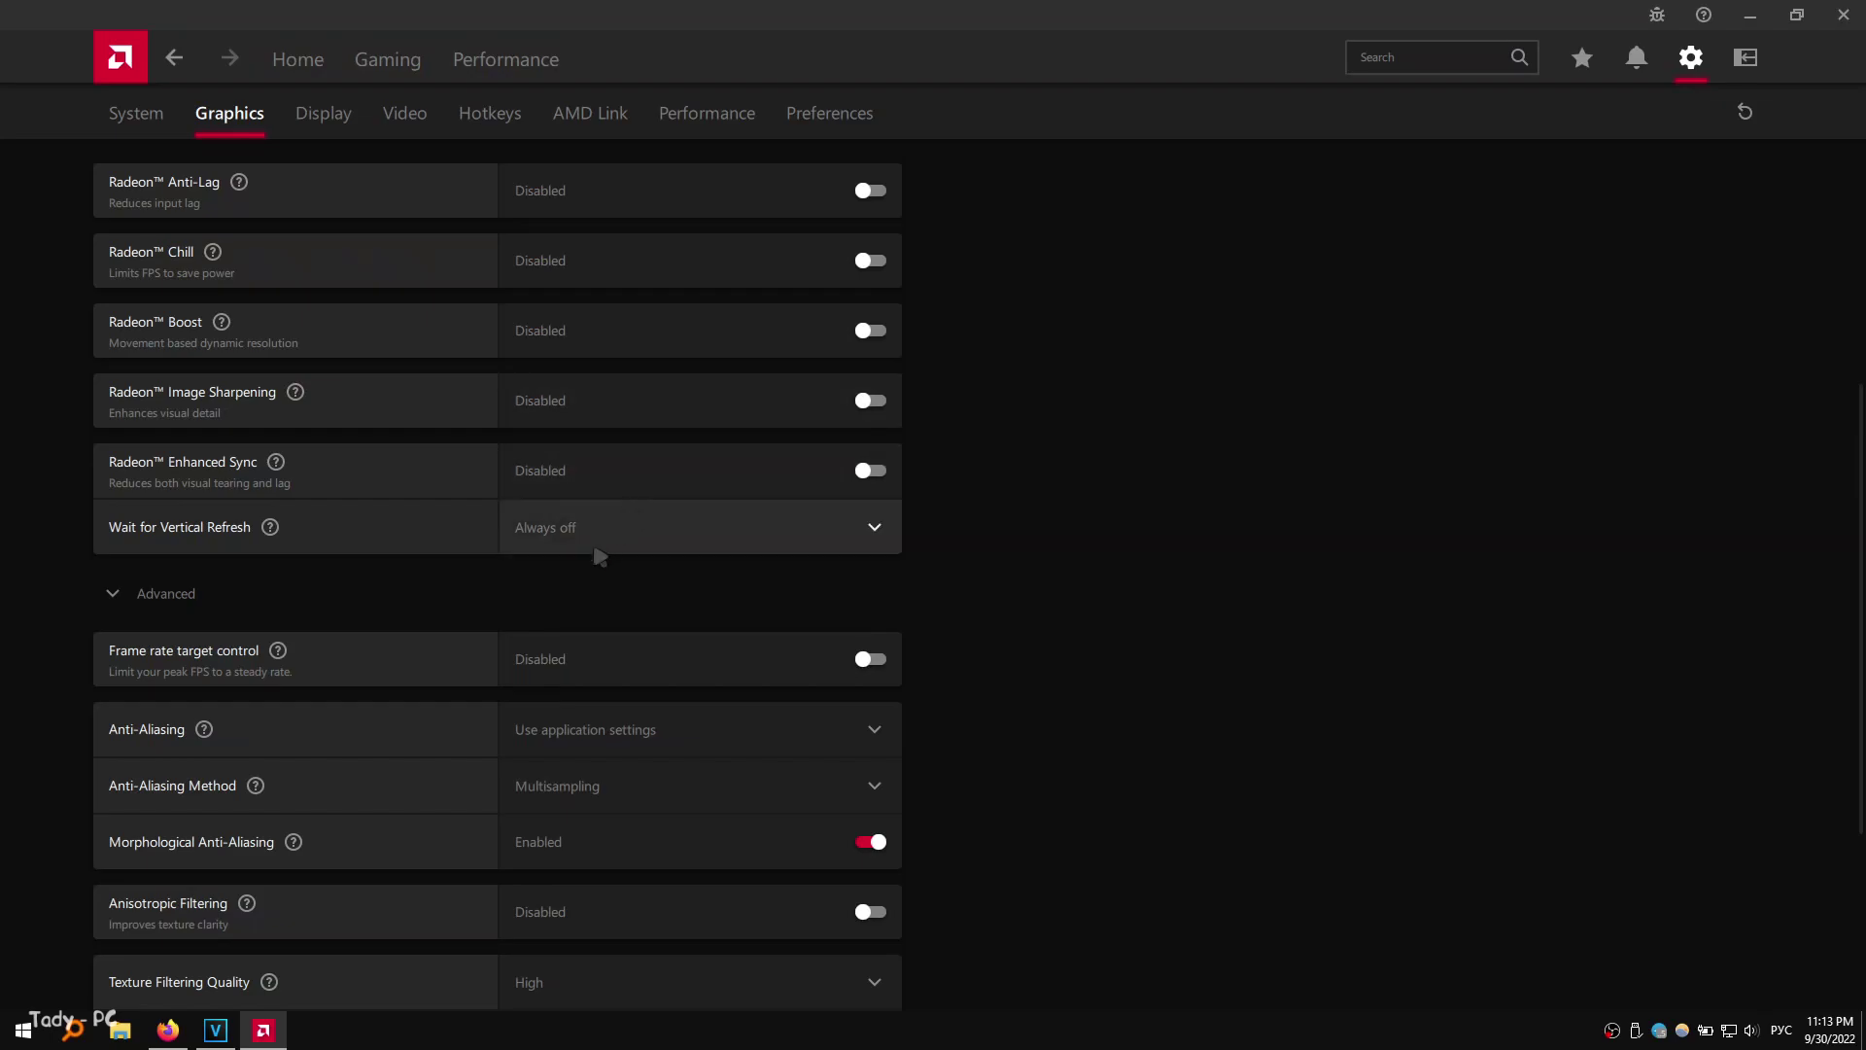
scroll(601, 616, "down", 2)
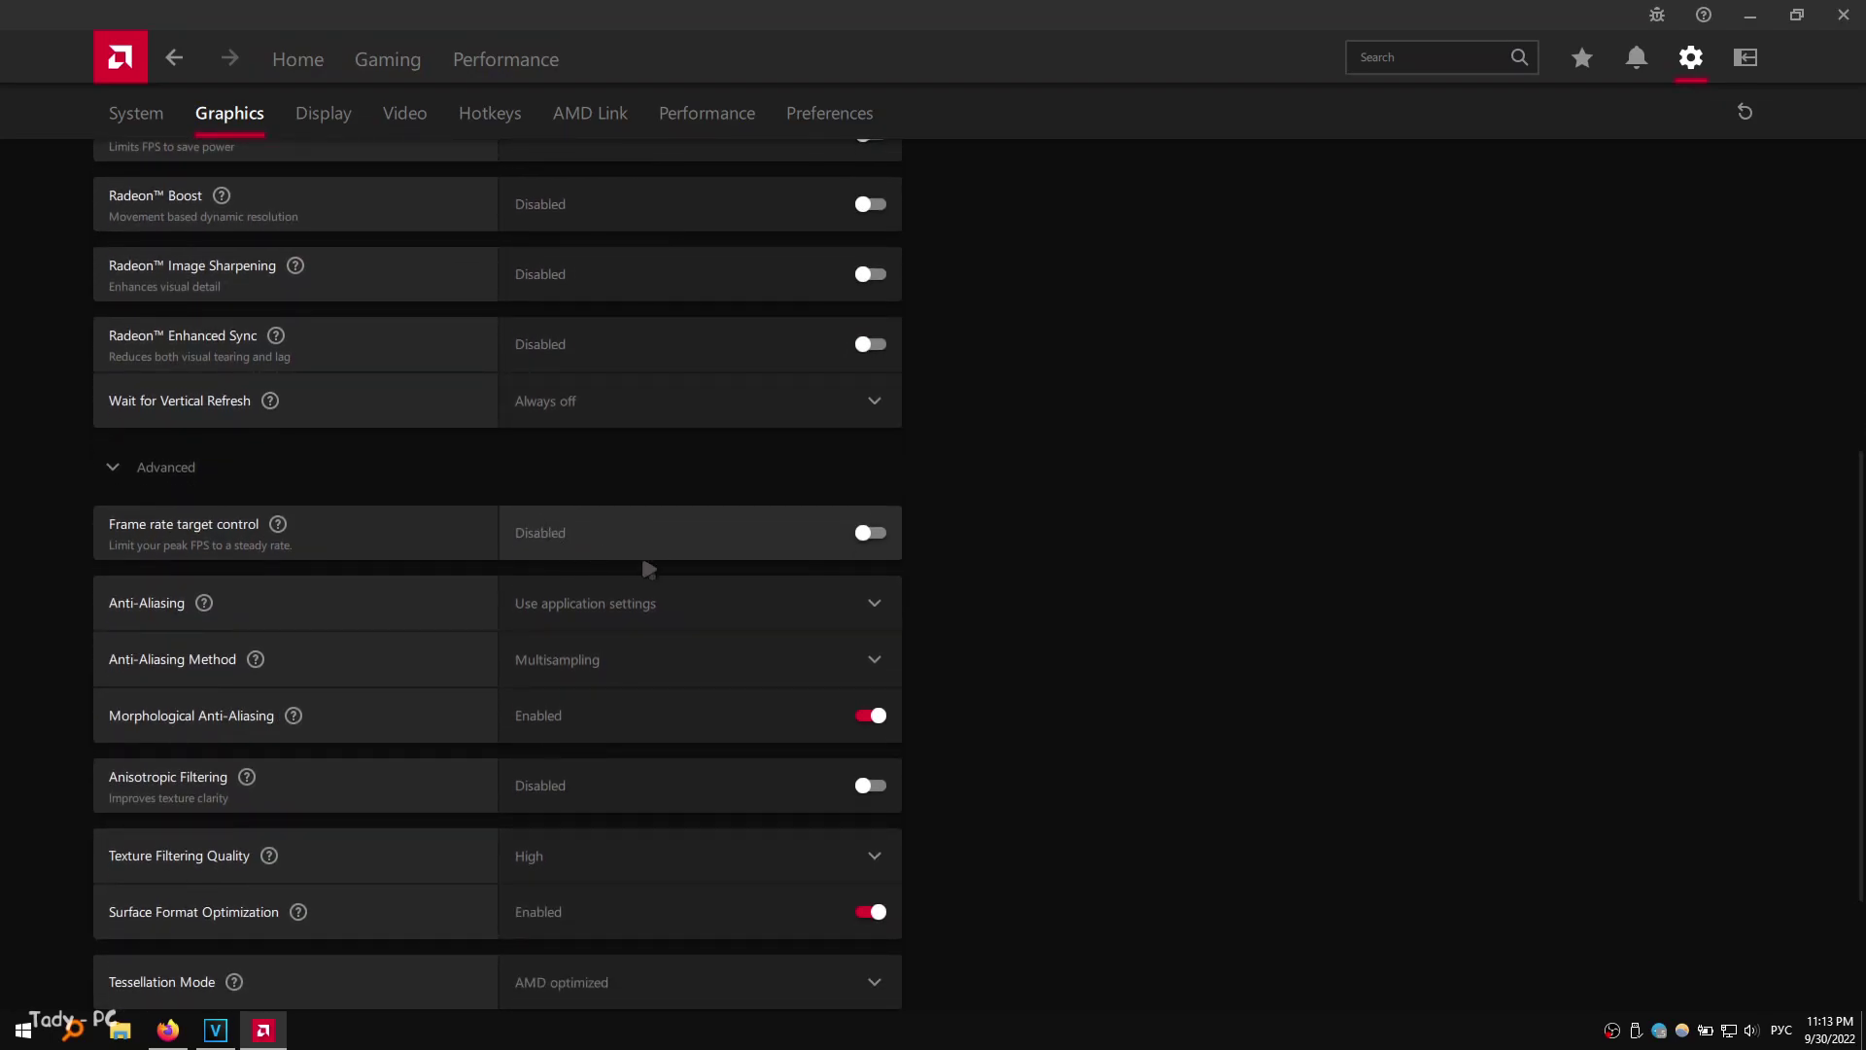
left_click(598, 611)
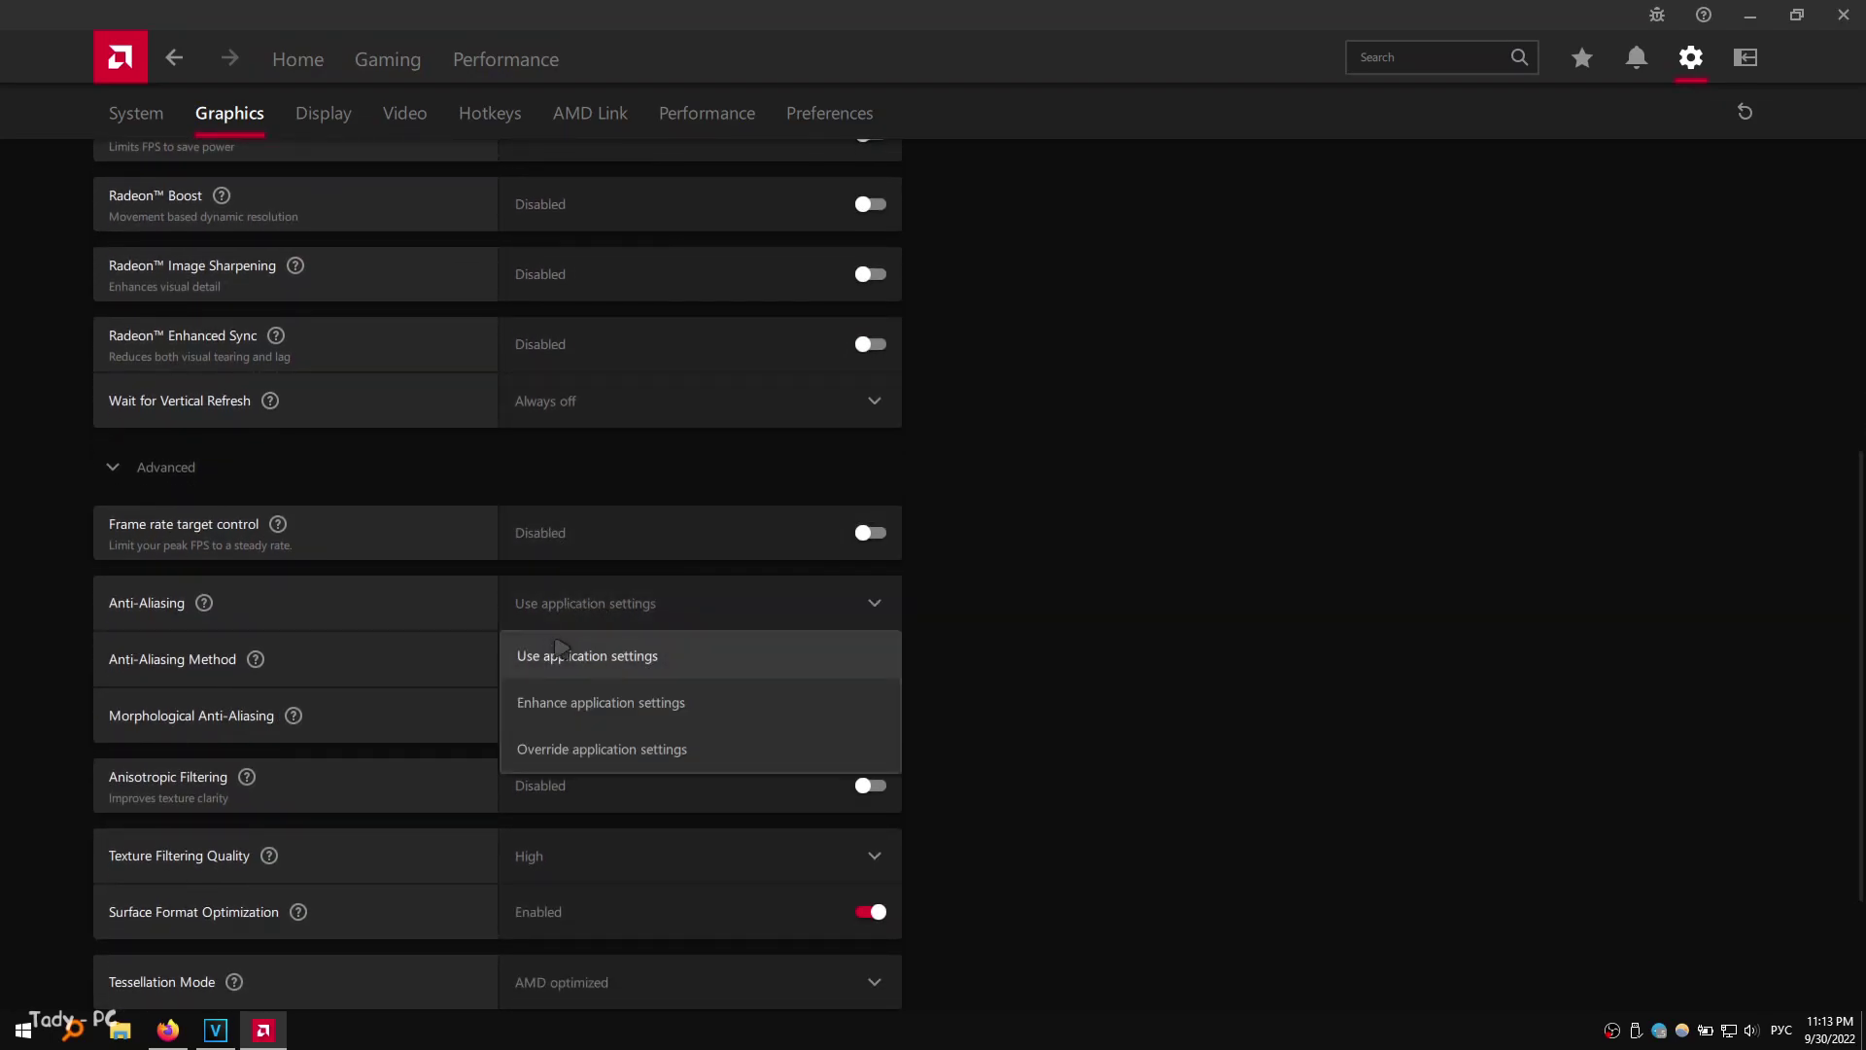
left_click(561, 648)
left_click(595, 660)
left_click(651, 725)
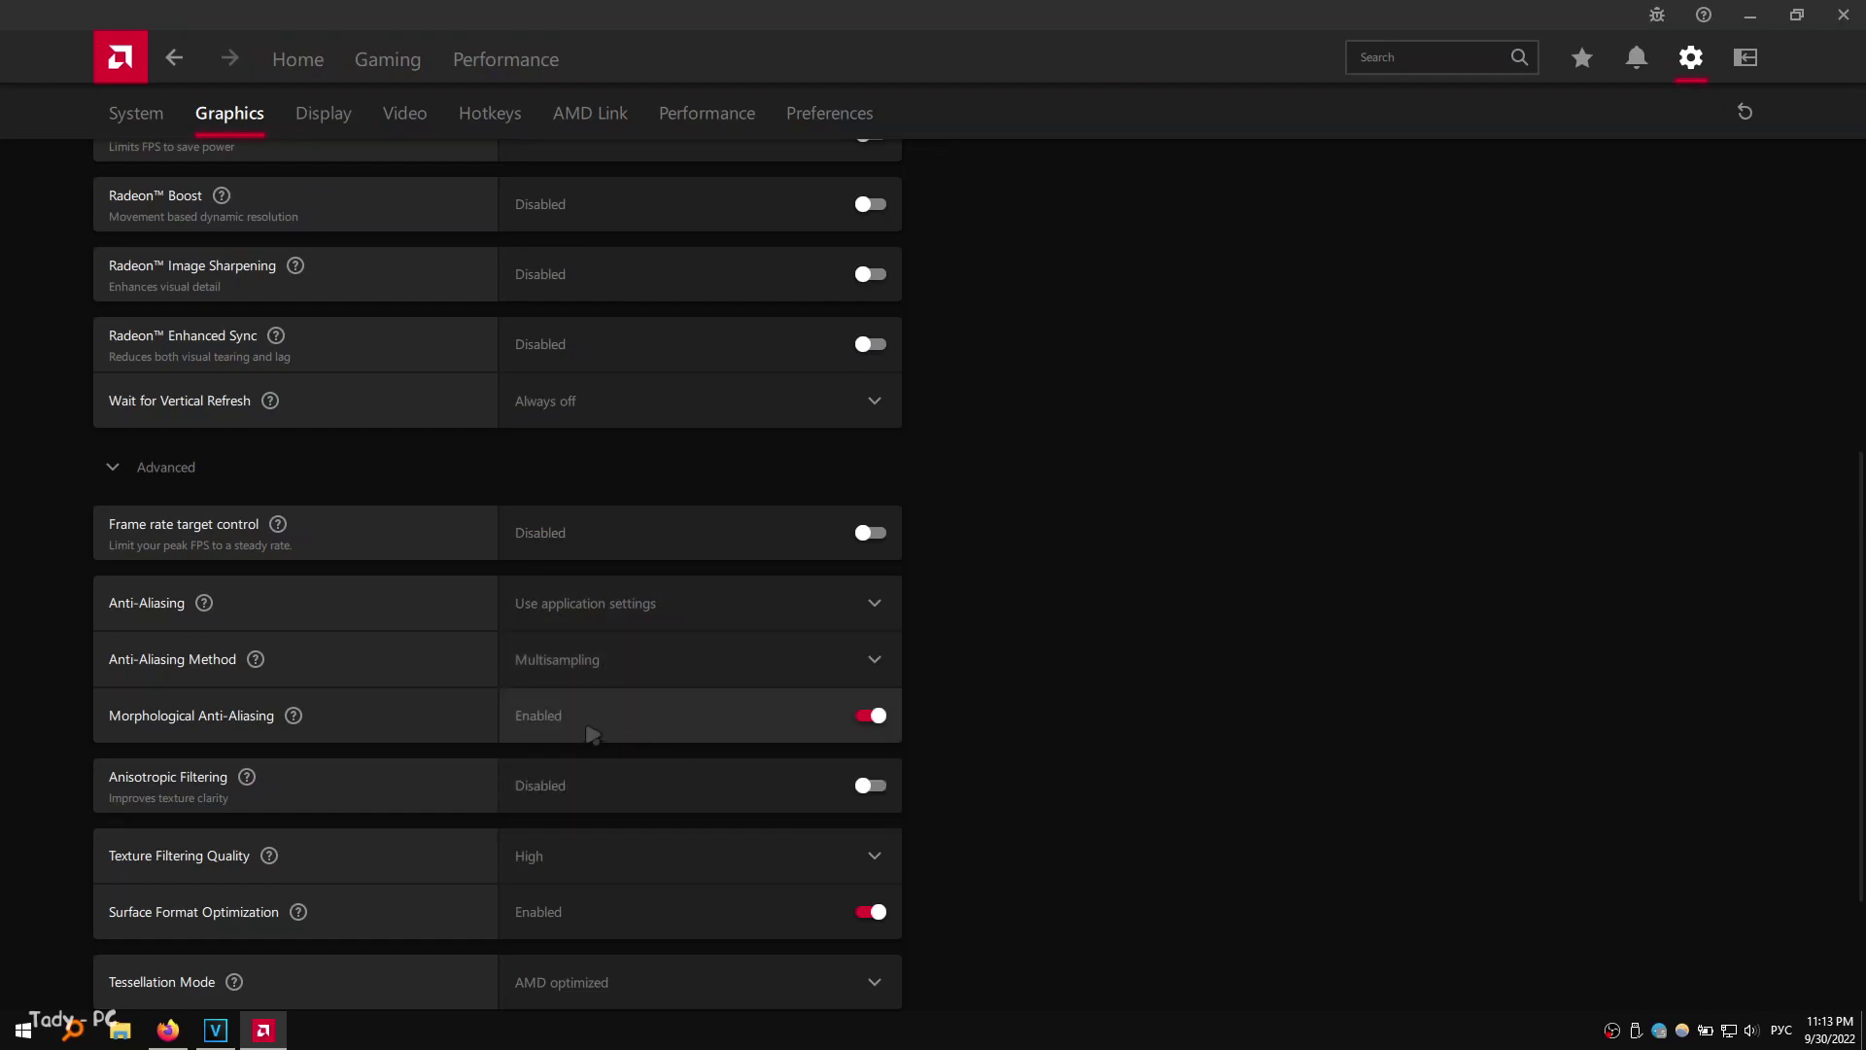
- Turn off Morphological Anti-Aliasing and set Texture Filtering Quality to Performance in the advanced graphics settings
scroll(591, 734, "down", 1)
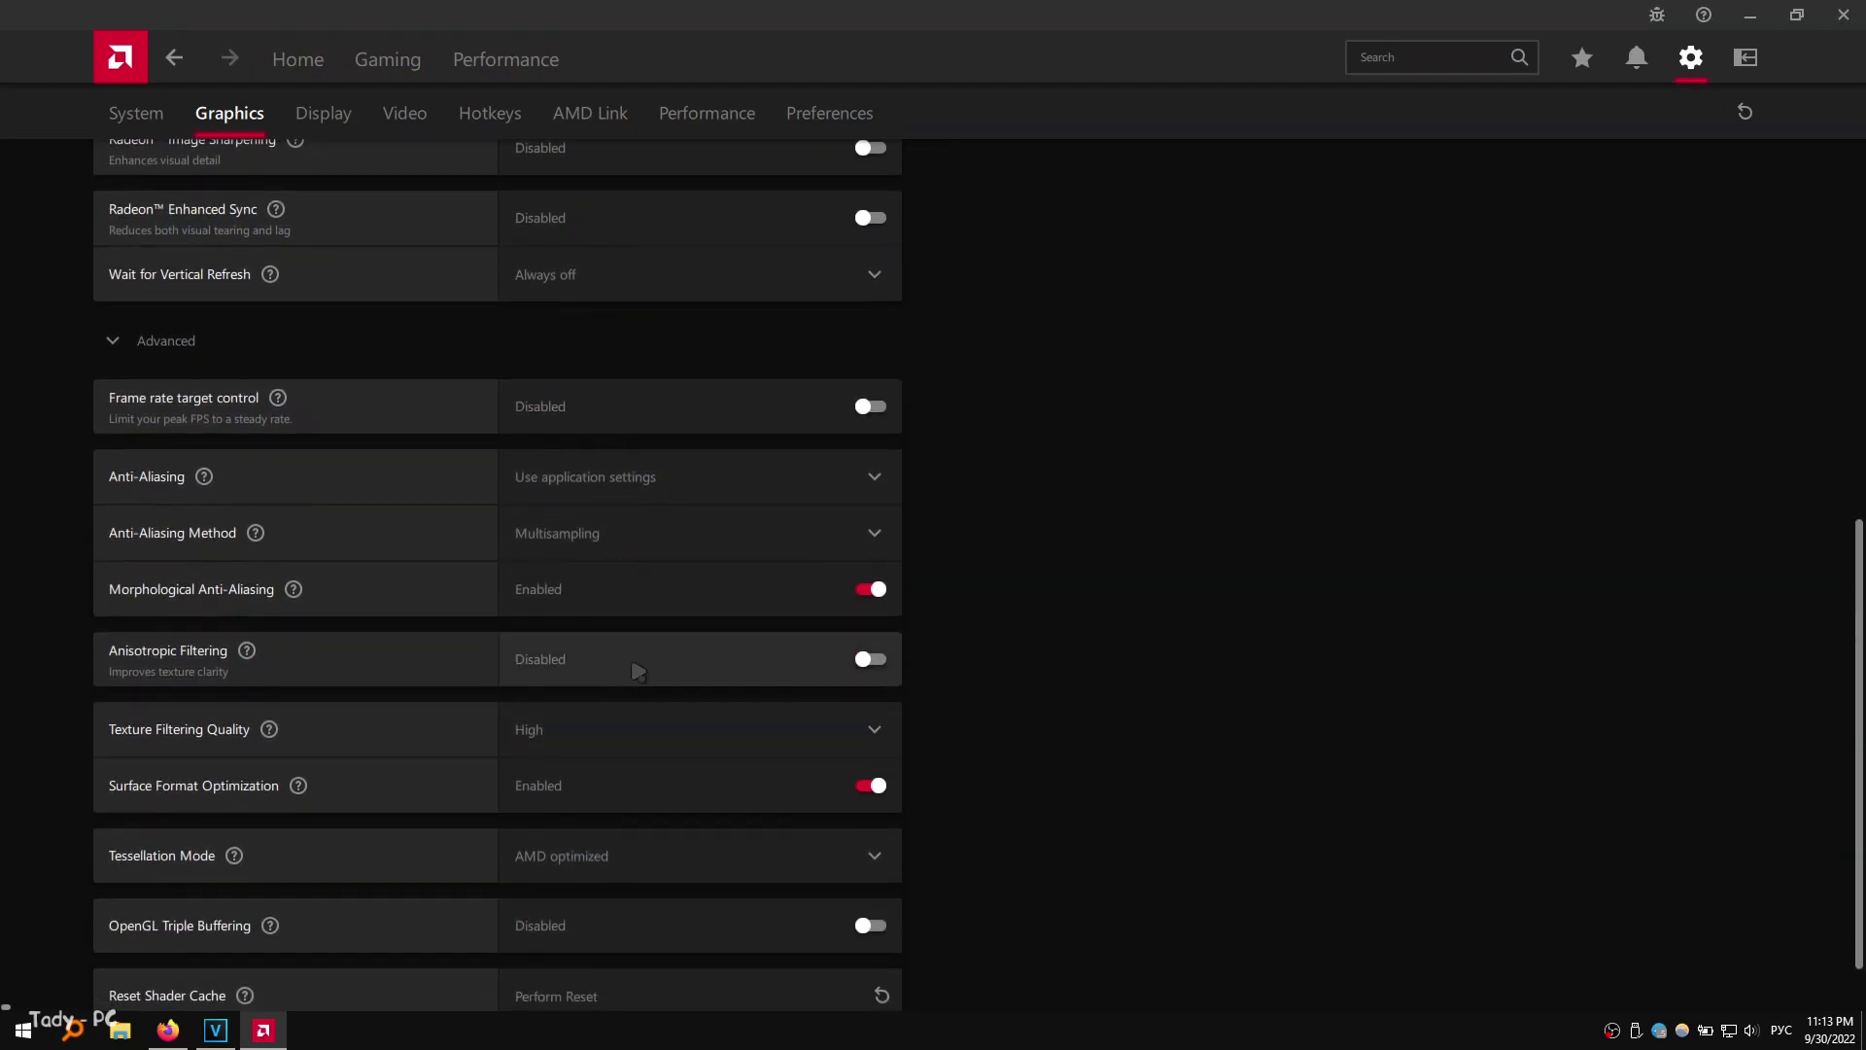
left_click(615, 613)
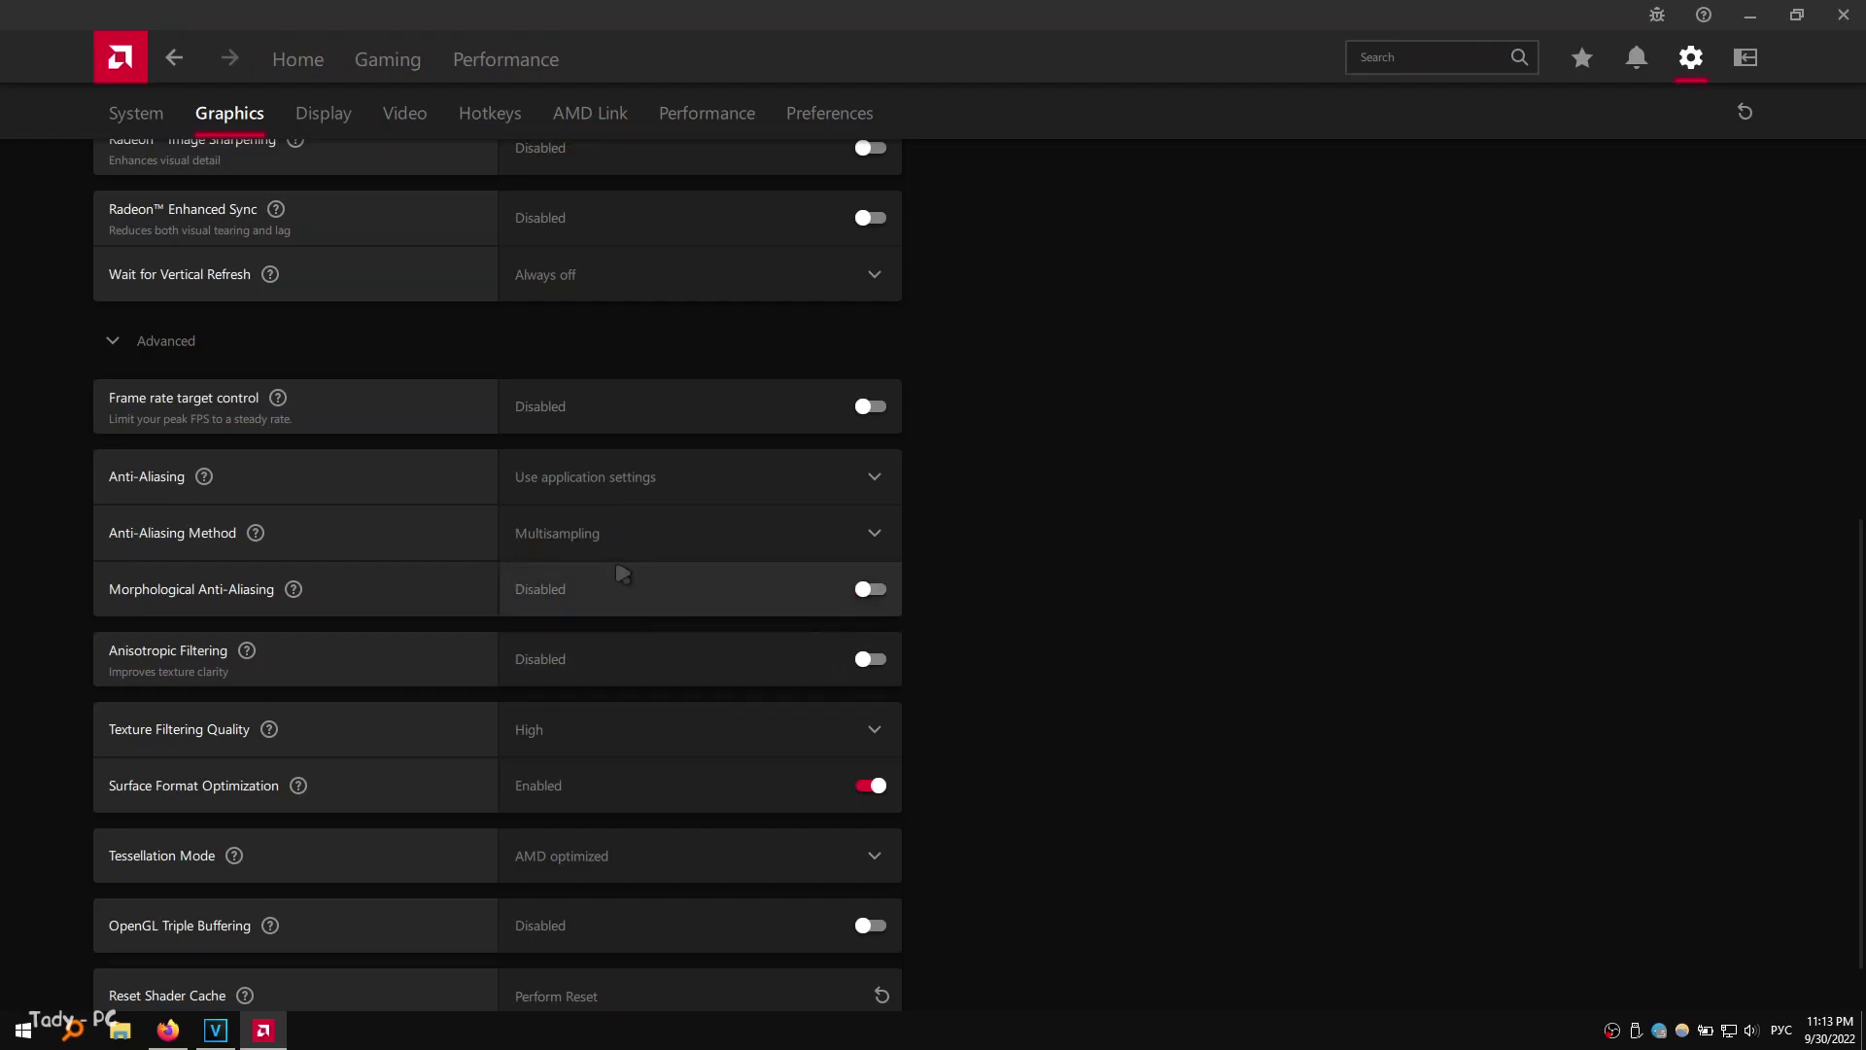
left_click(603, 740)
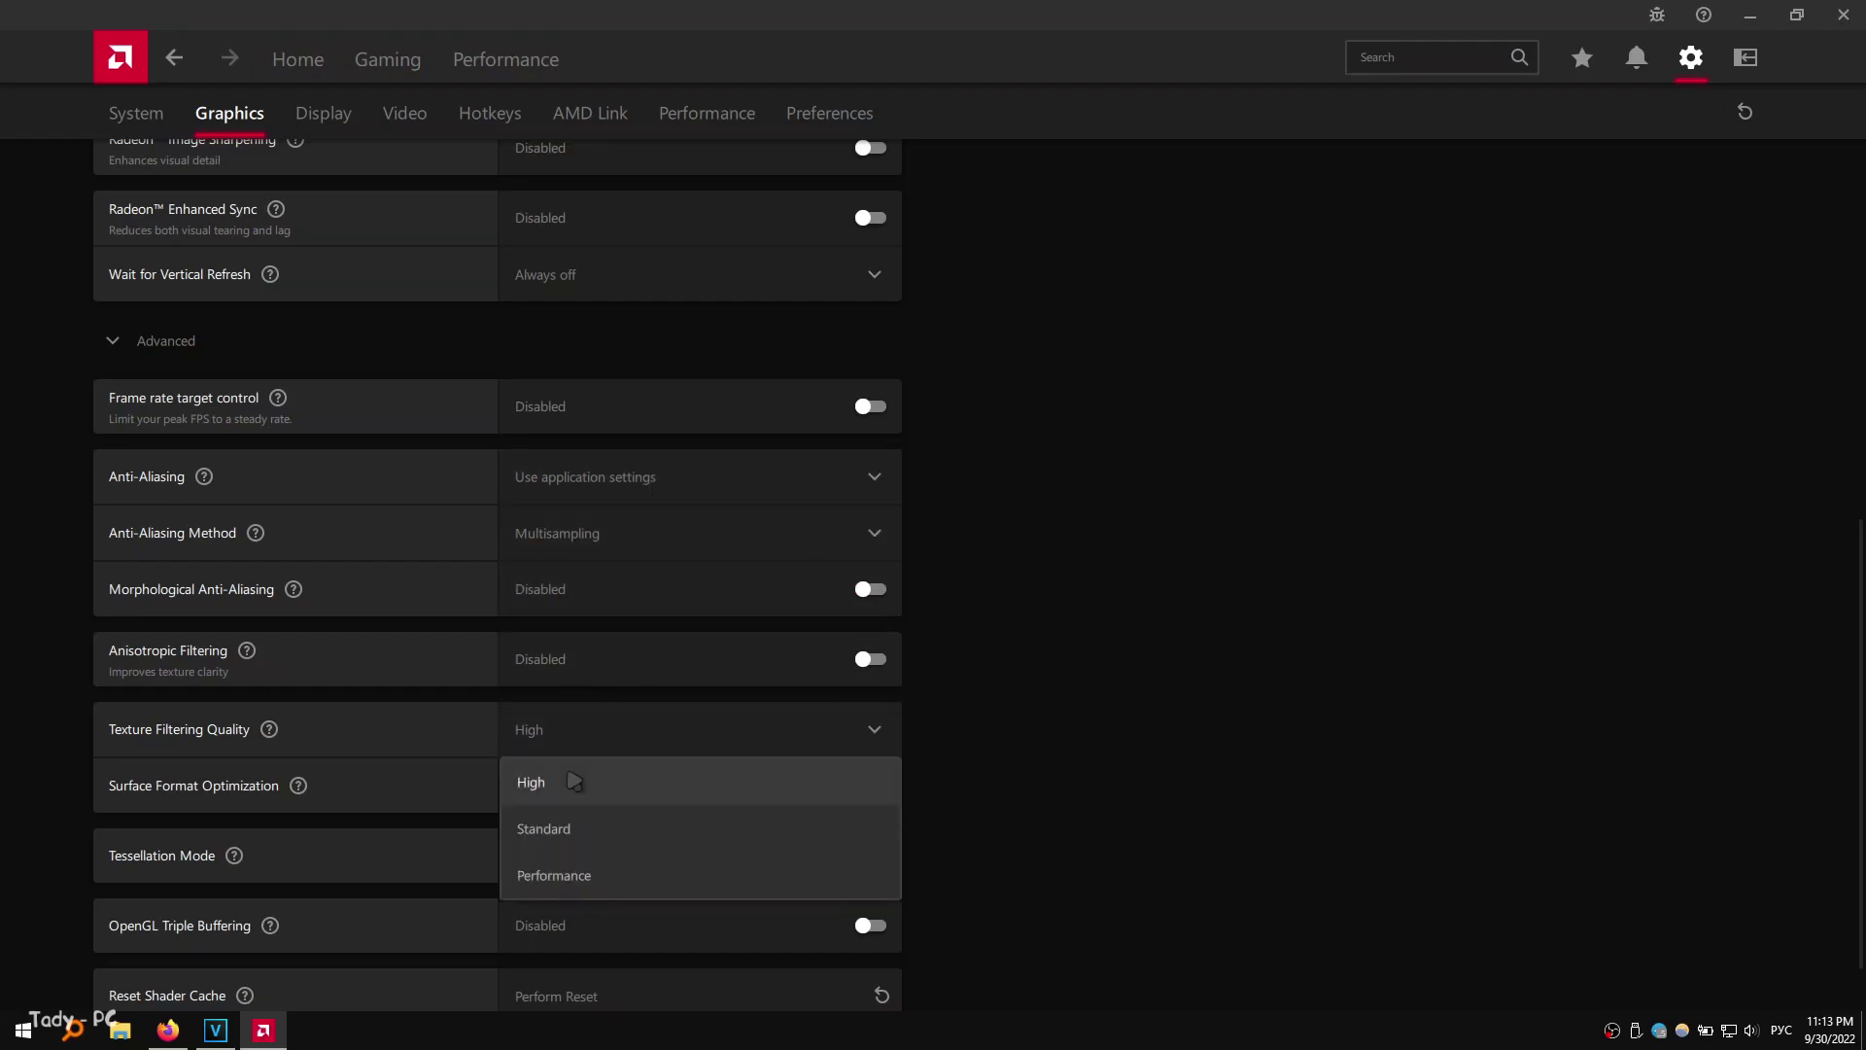
left_click(542, 876)
- Set Tessellation Mode to Override application settings and Maximum Tessellation Level to Off
scroll(583, 807, "down", 1)
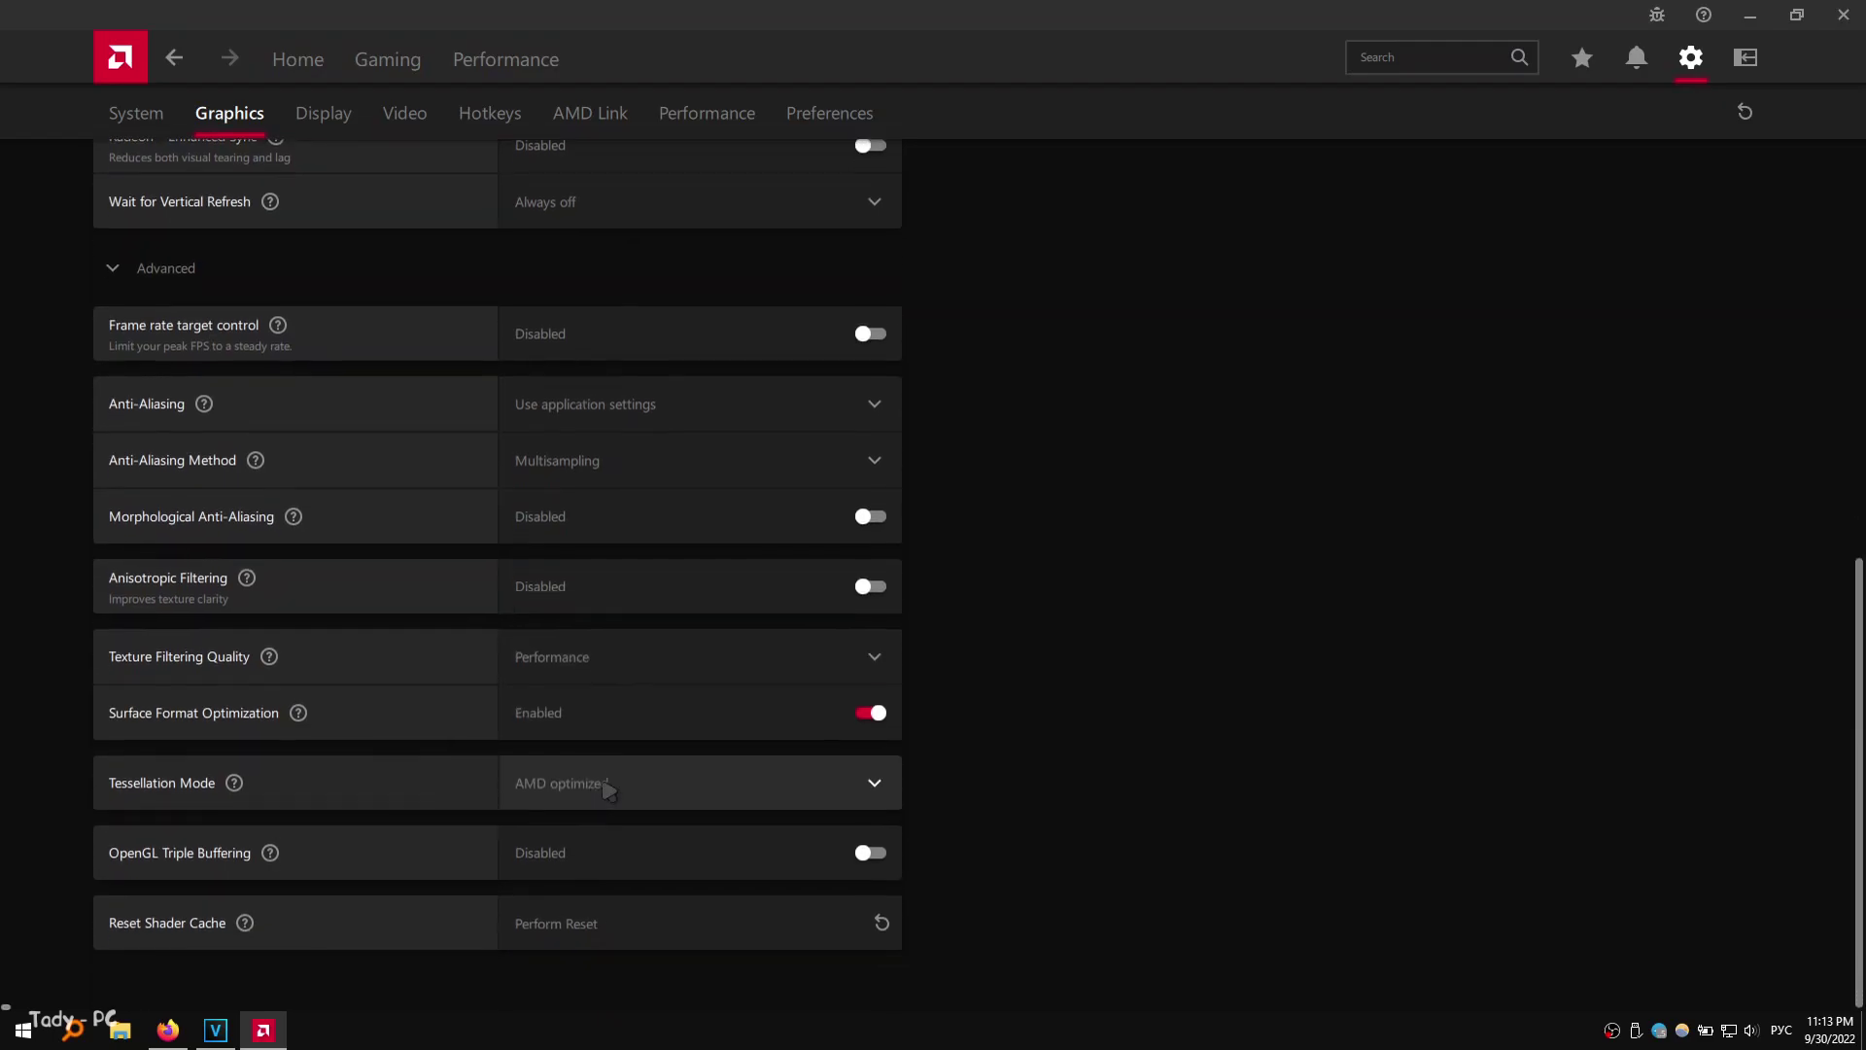
left_click(579, 785)
left_click(601, 928)
left_click(574, 845)
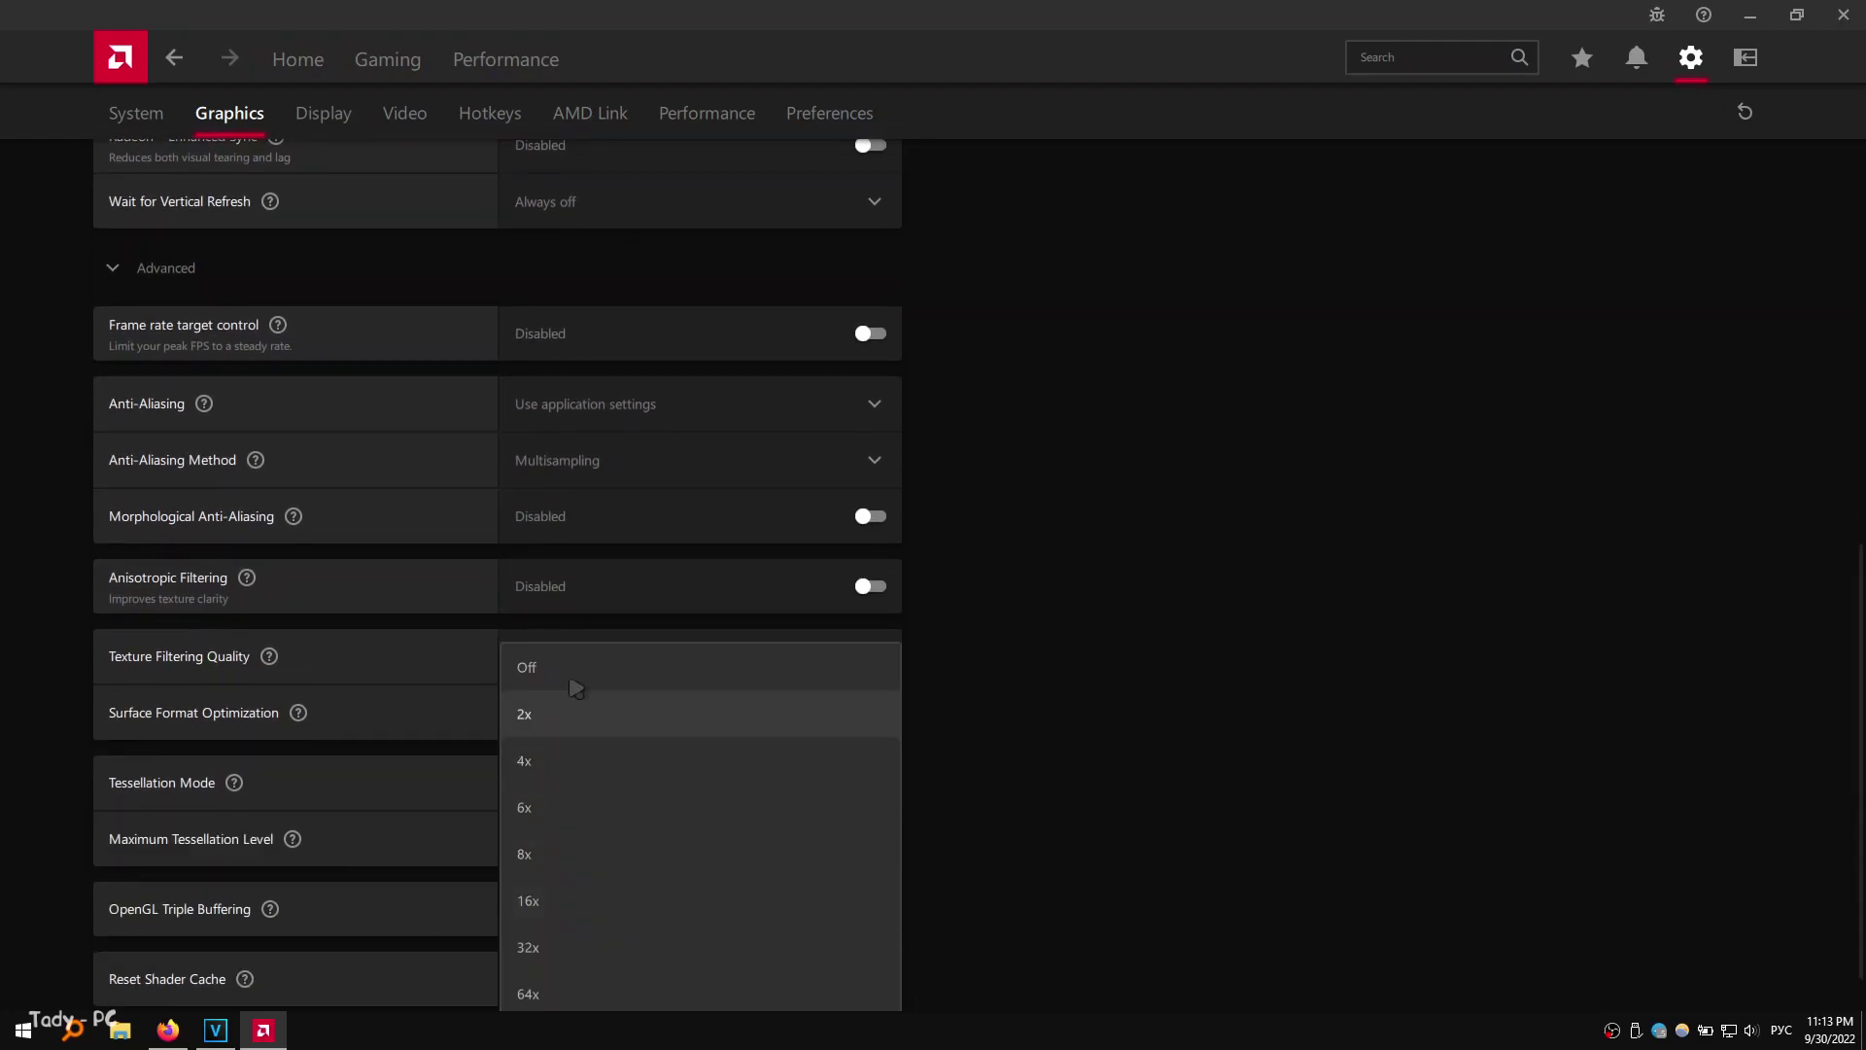
left_click(568, 647)
left_click(569, 647)
left_click(584, 838)
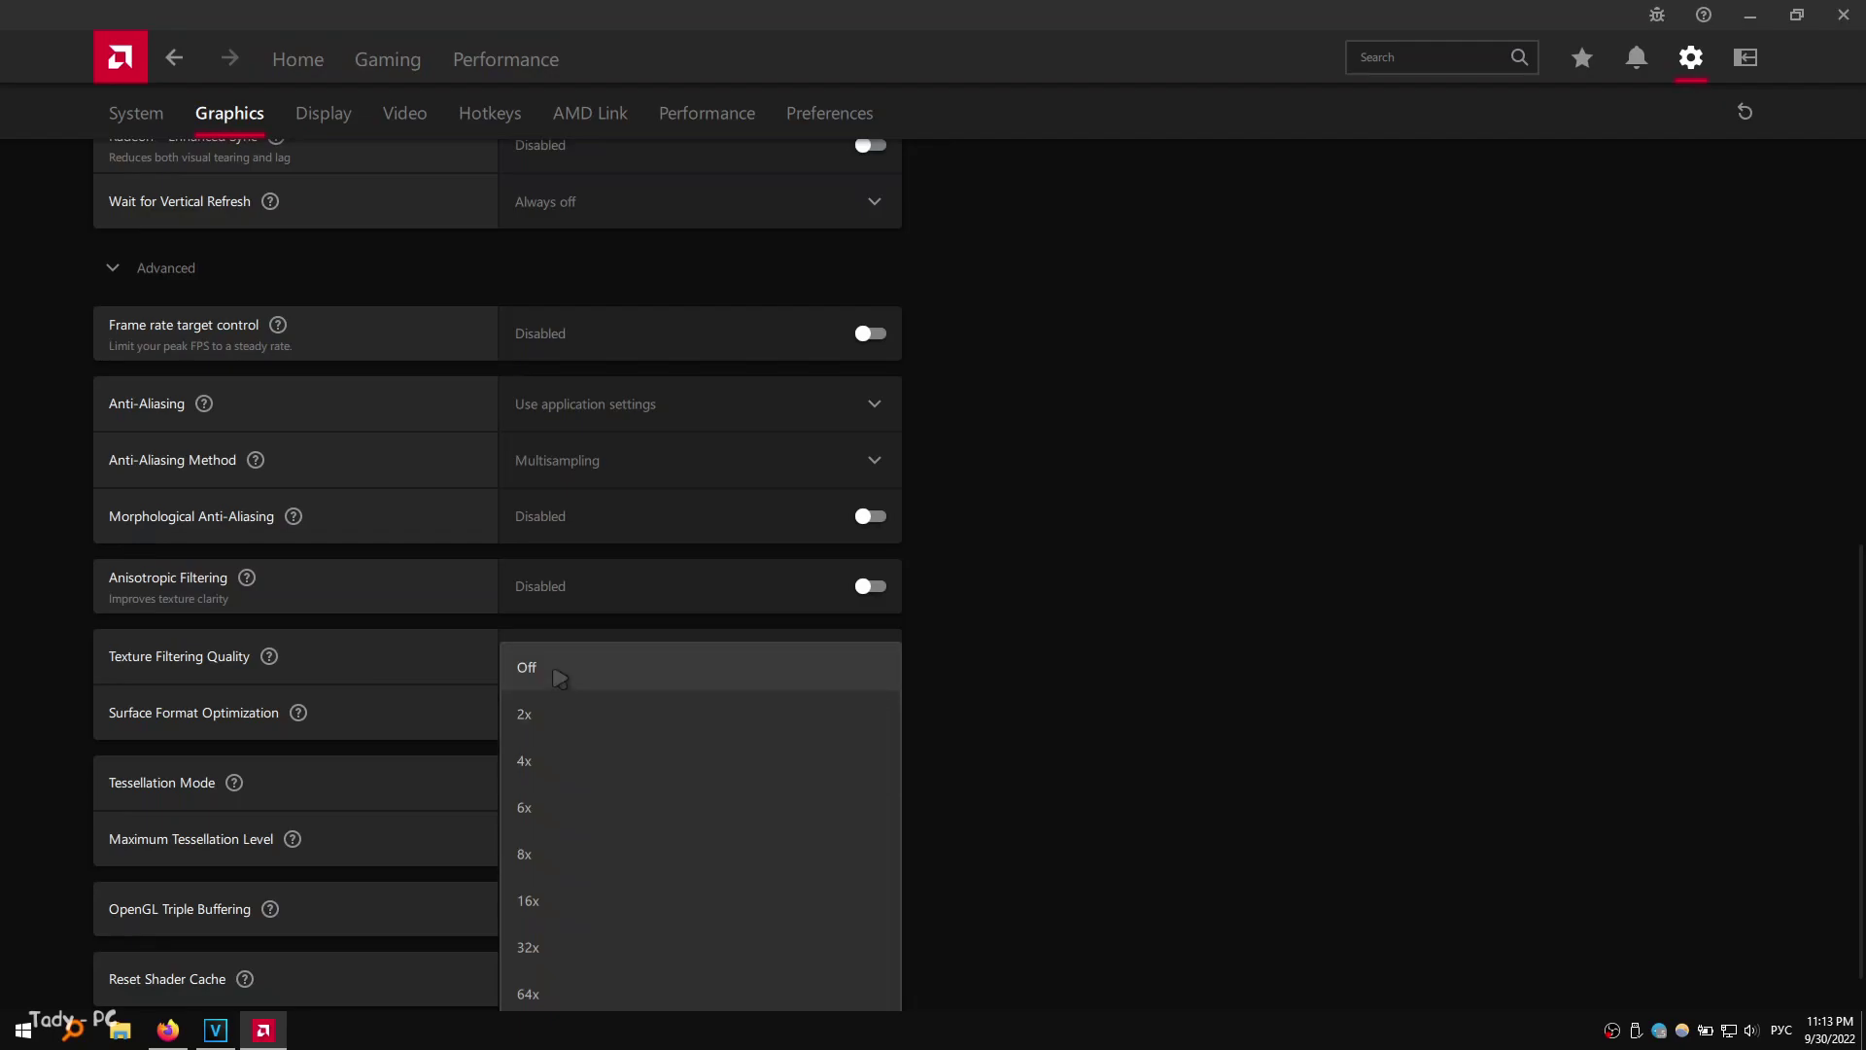
left_click(564, 666)
scroll(603, 812, "down", 1)
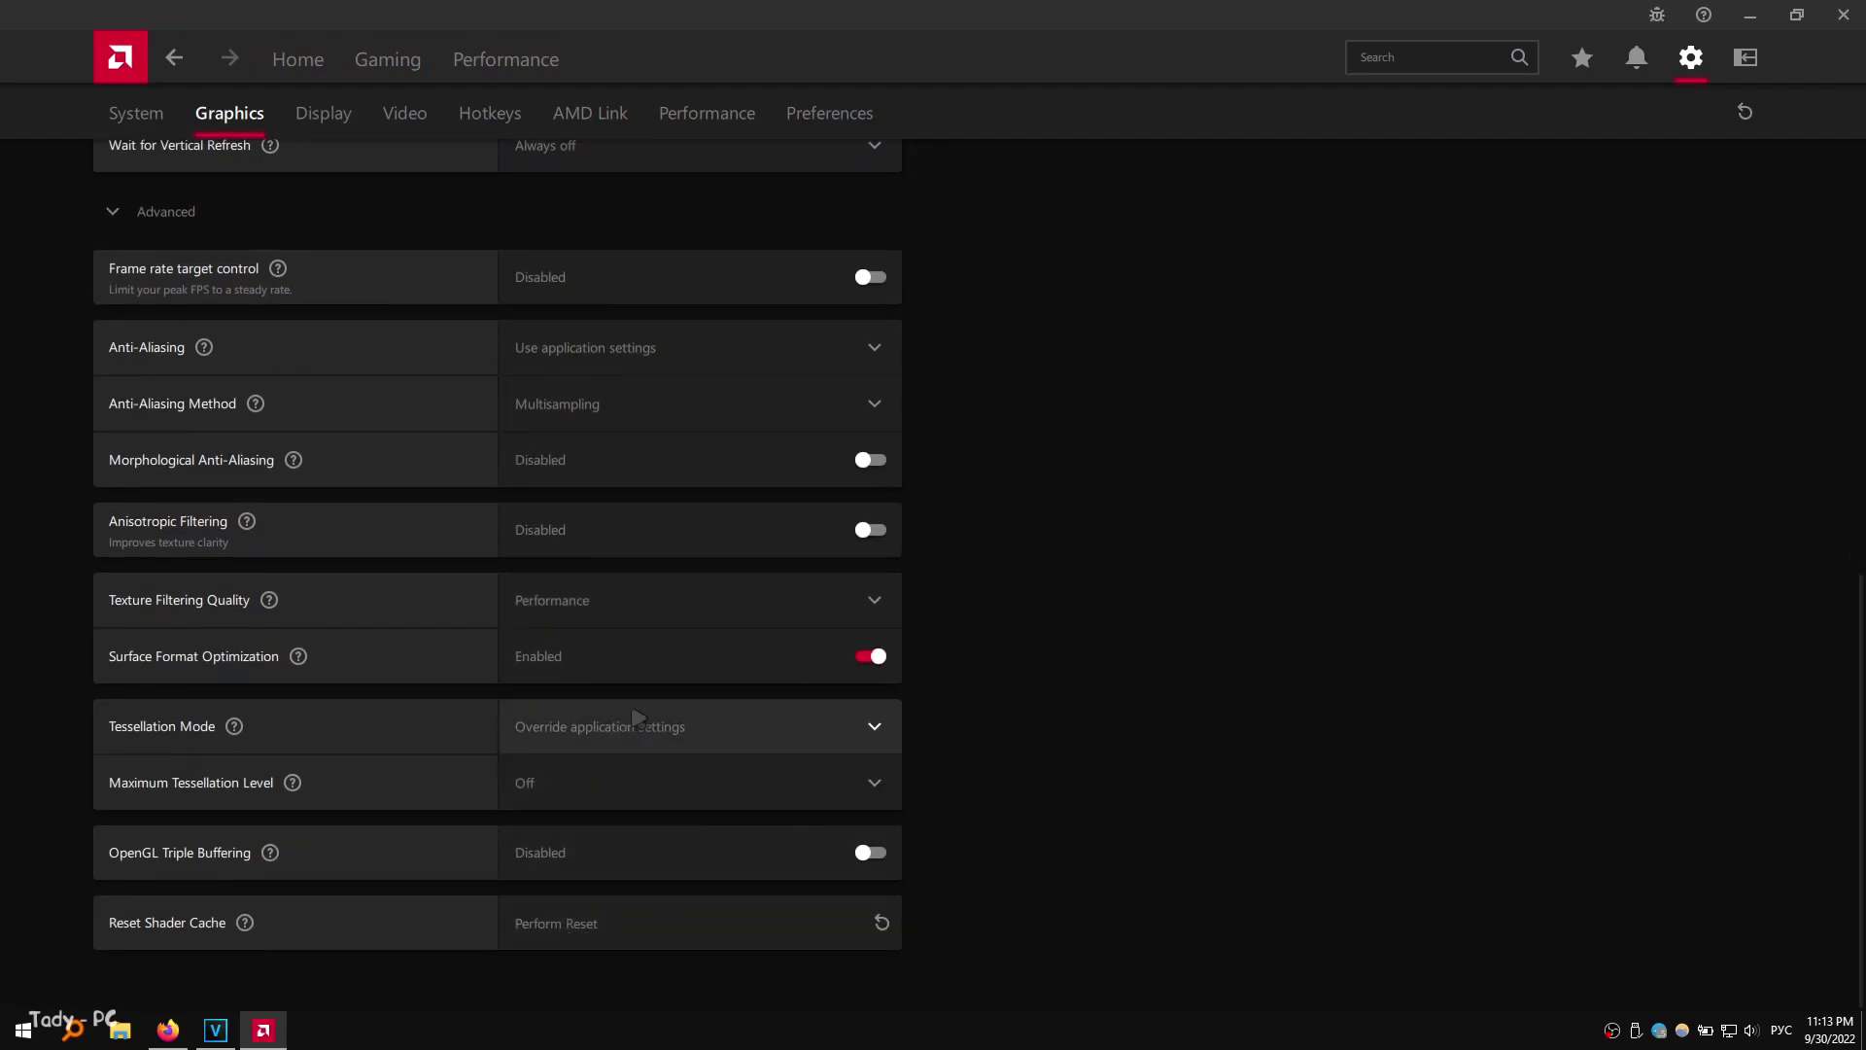
scroll(643, 387, "up", 6)
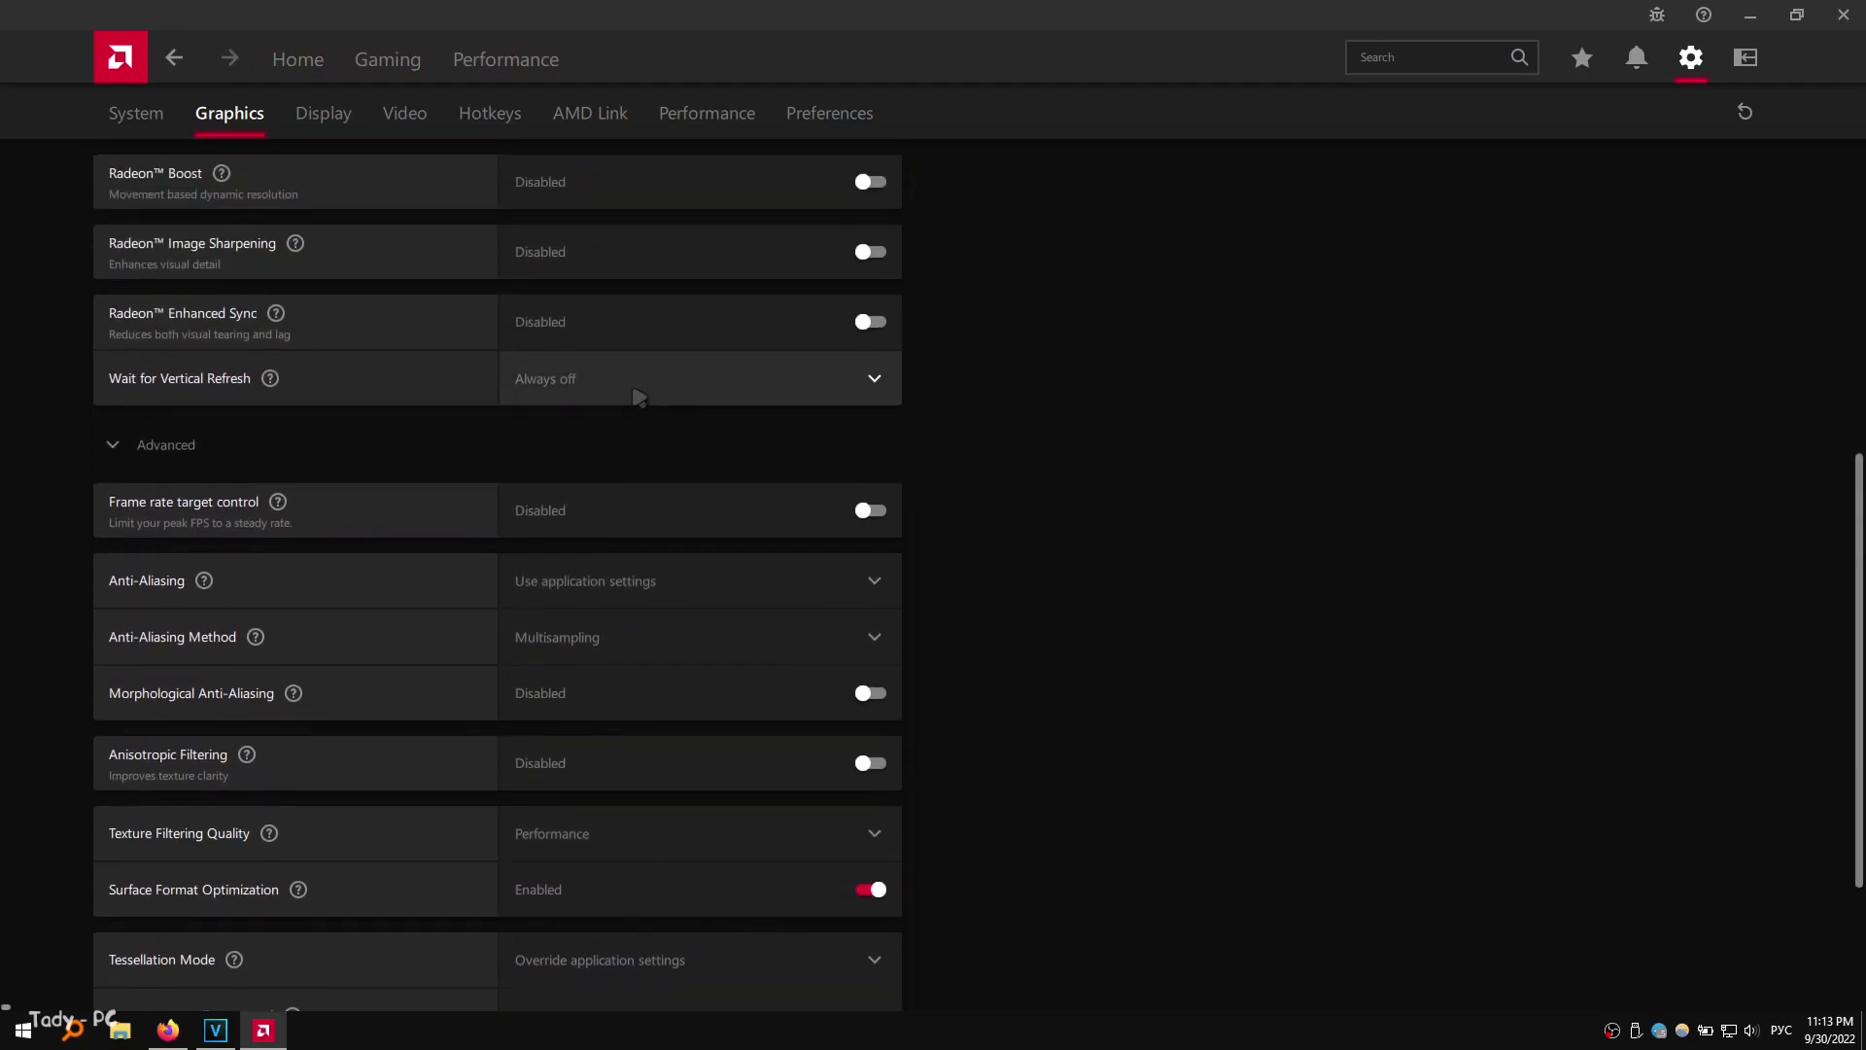
scroll(625, 418, "down", 3)
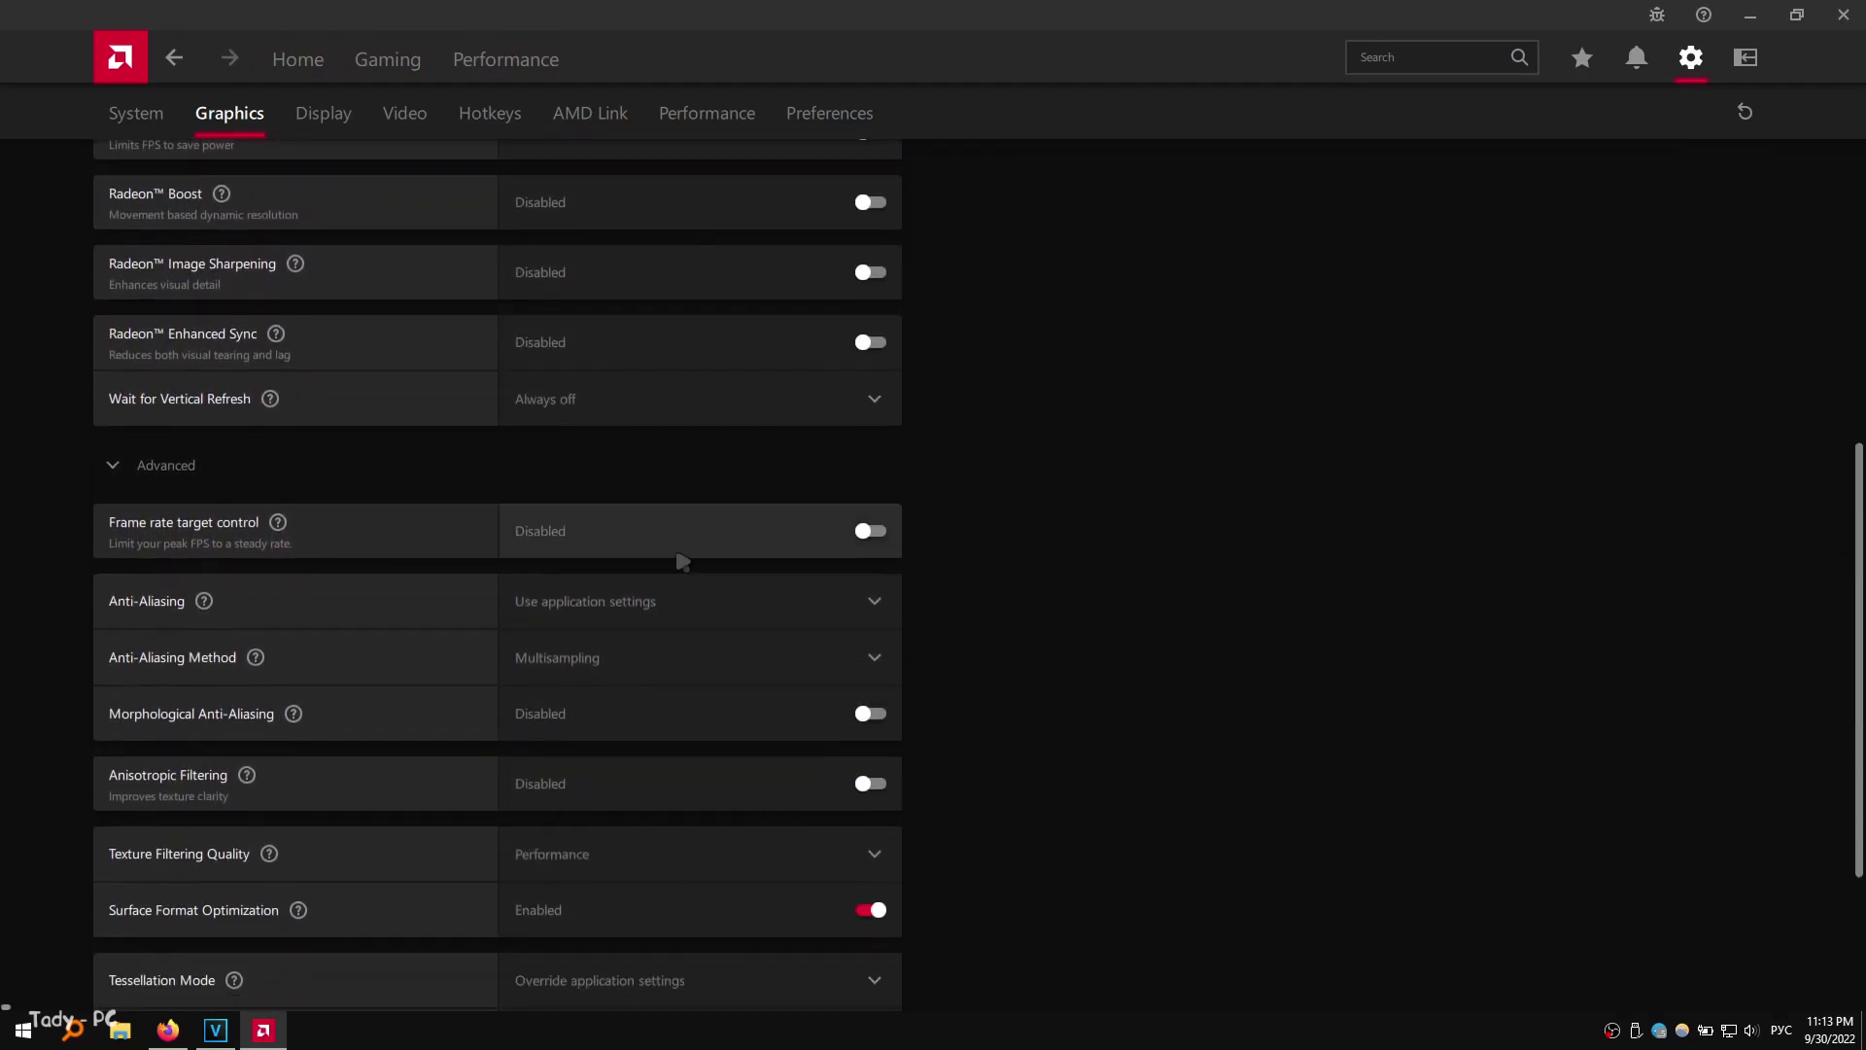
scroll(640, 552, "up", 1)
scroll(638, 554, "down", 2)
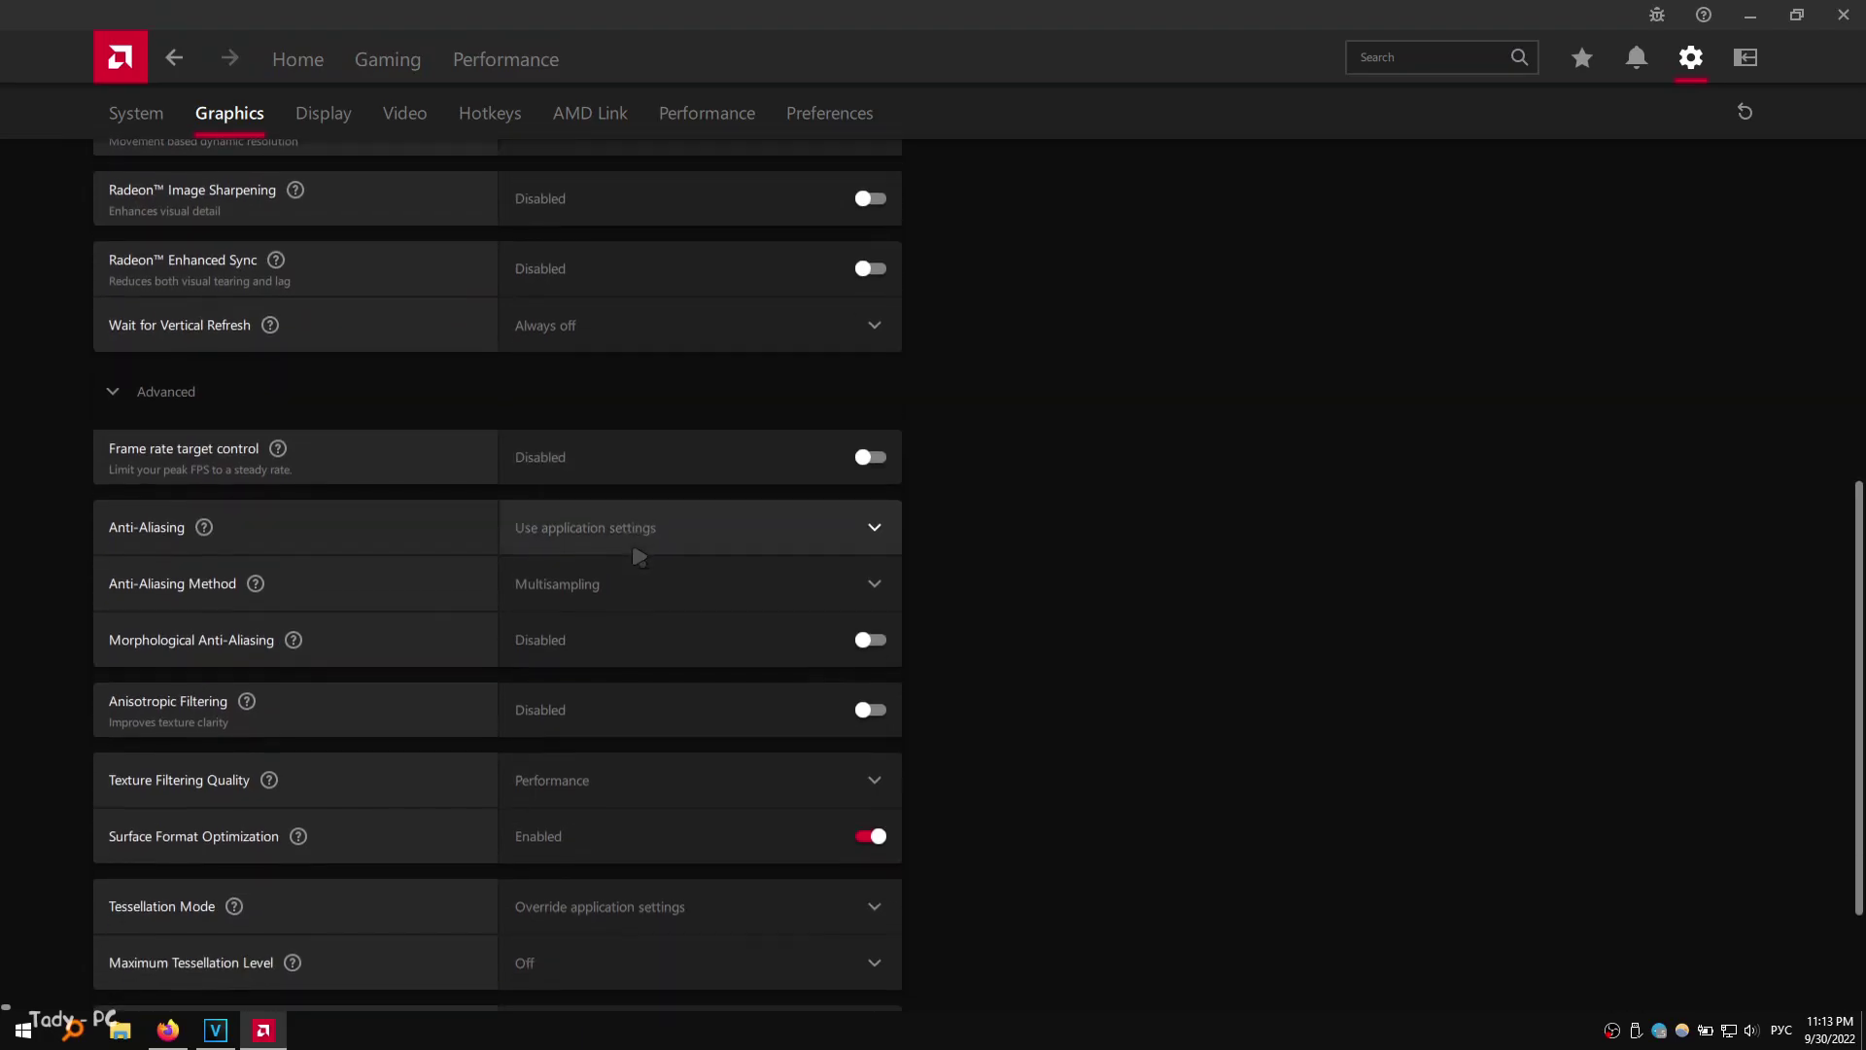